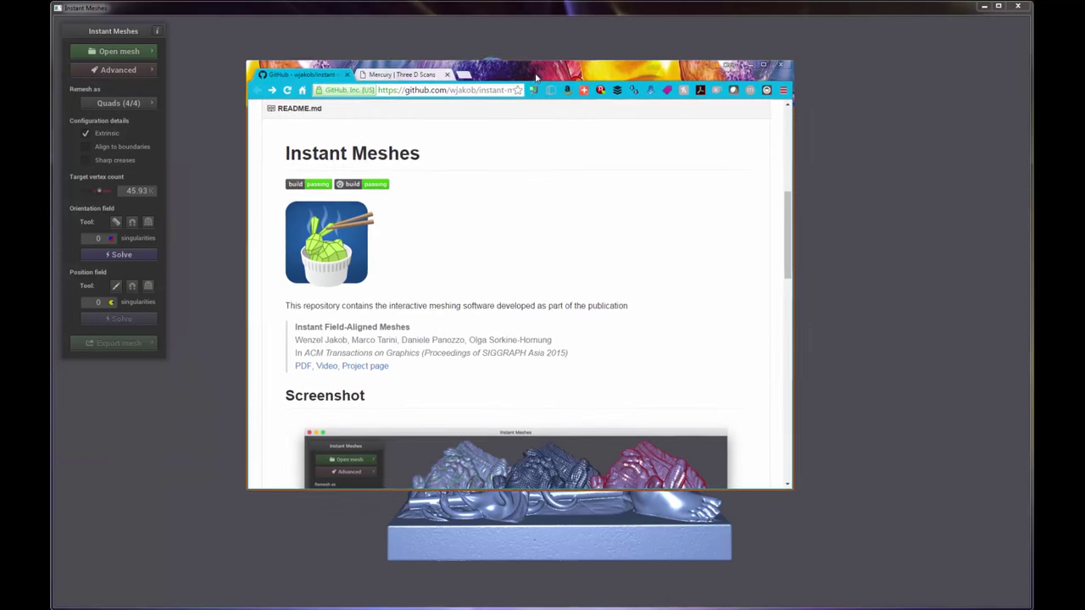
Step: Scroll up to the instant-meshes repository file list, then switch to the Mercury Three D Scans tab
drag(813, 217, 744, 89)
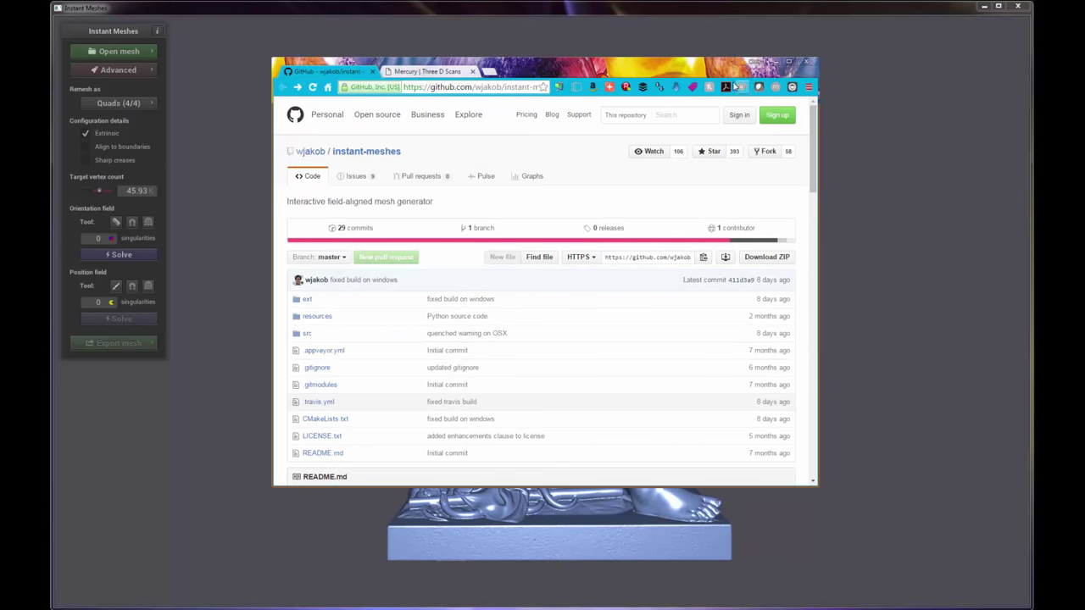
click(437, 73)
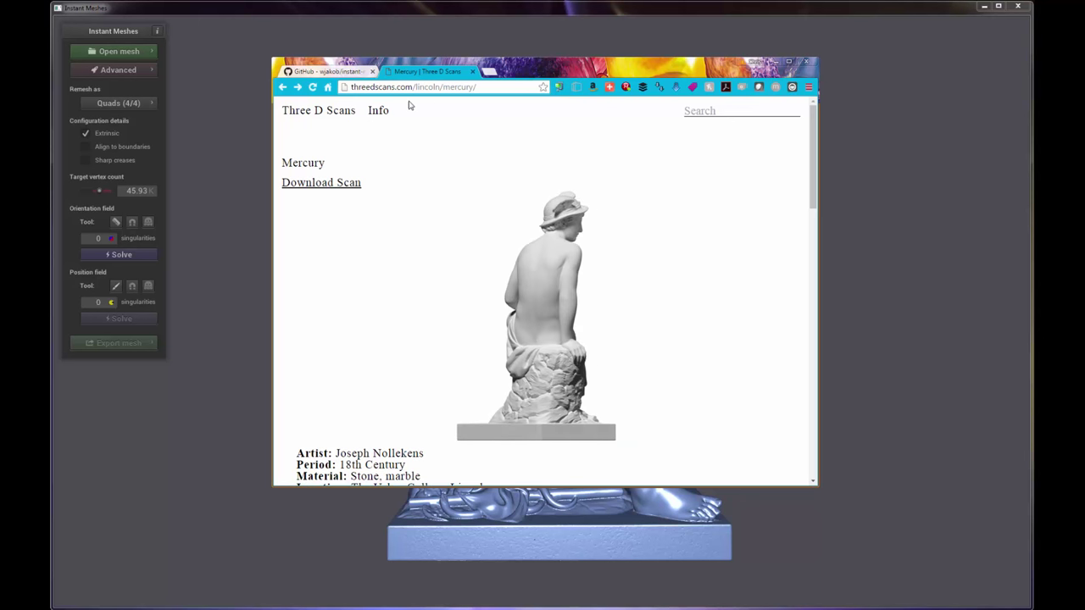
Step: Drag the Three D Scans browser window aside to reveal the Mercury mesh in Instant Meshes
drag(553, 75, 0, 95)
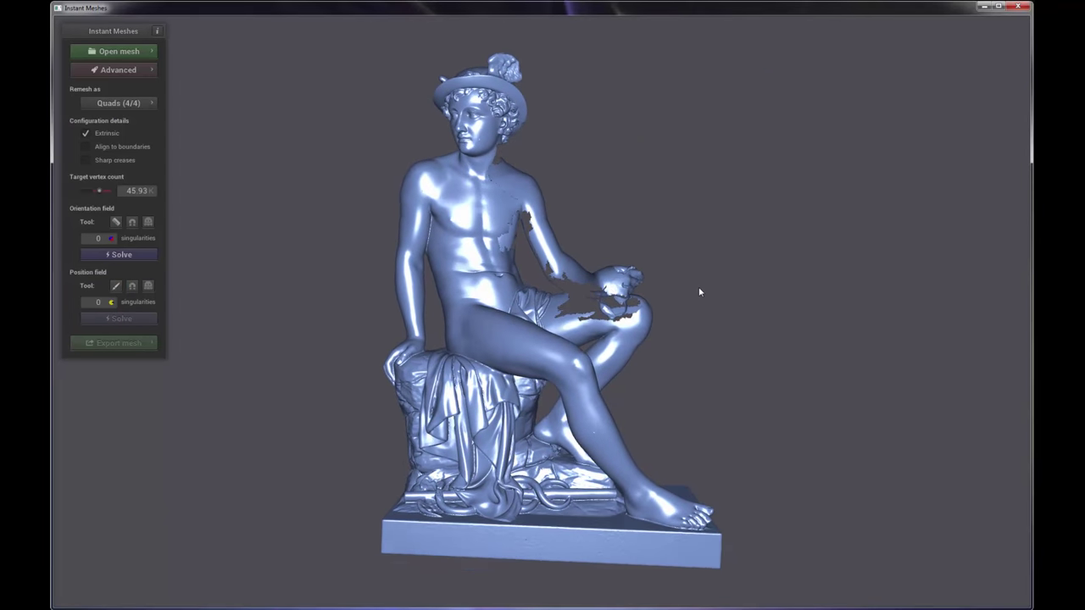
Step: Zoom in and recenter on the statue's surface, then open the Advanced settings panel
scroll(563, 253, up, 5)
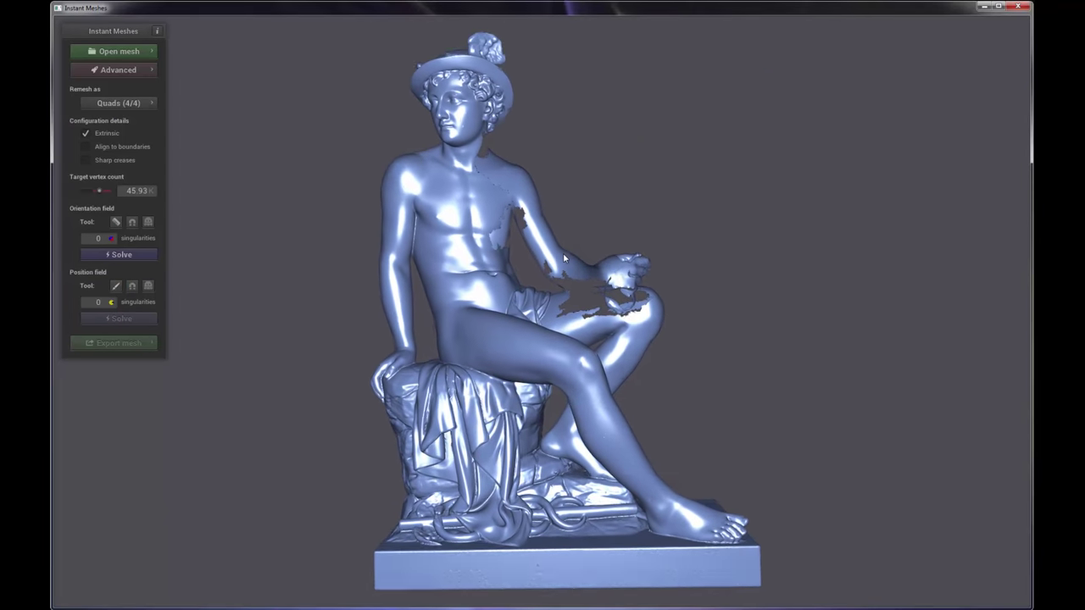
scroll(445, 253, up, 2)
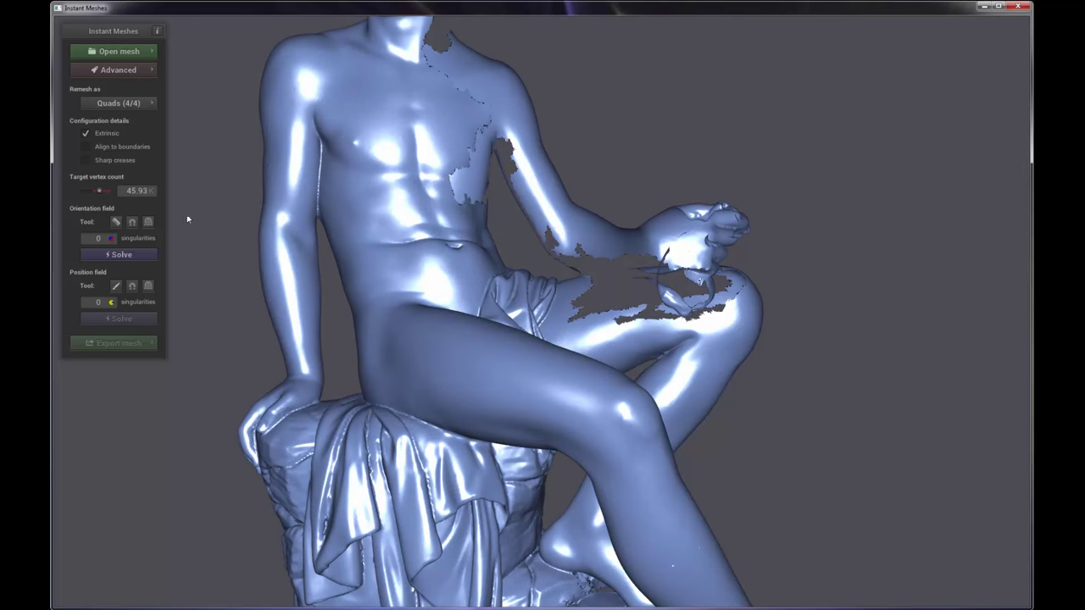
scroll(318, 232, down, 1)
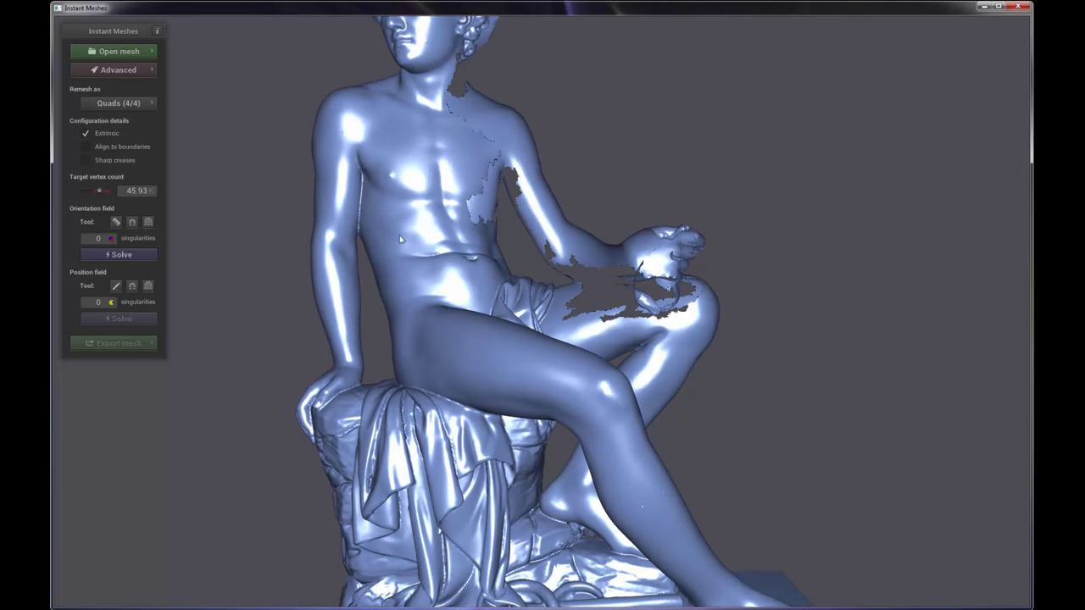
right_drag(426, 253, 436, 245)
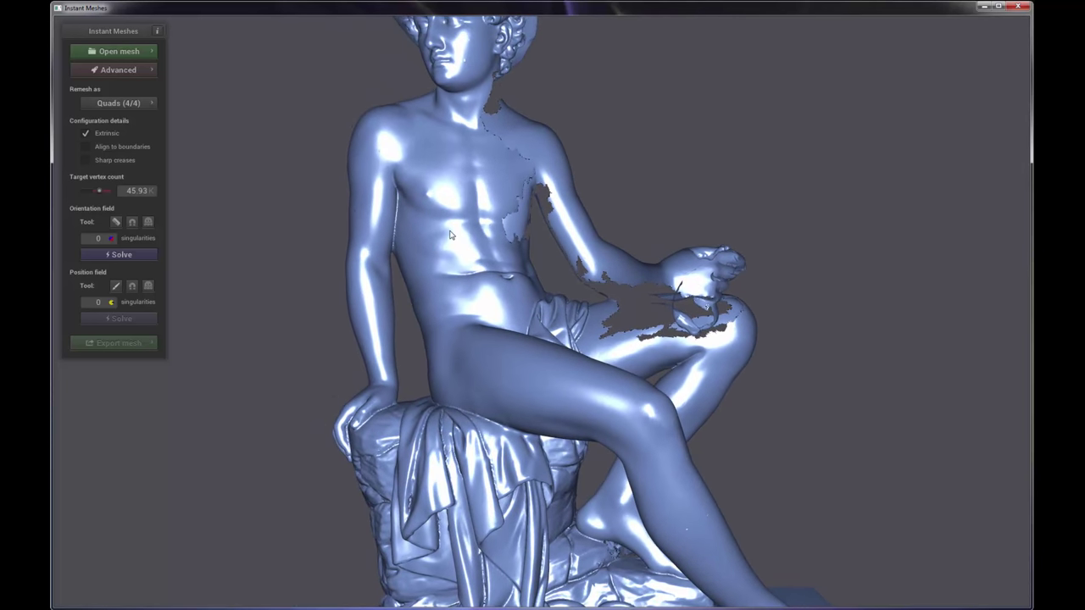
scroll(459, 250, up, 2)
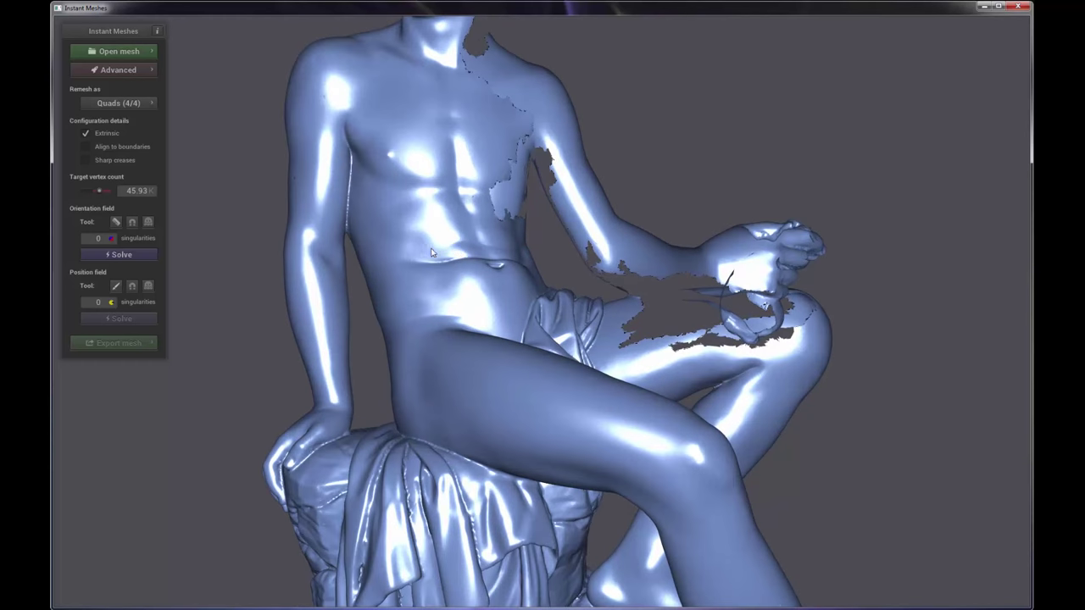
scroll(422, 255, up, 2)
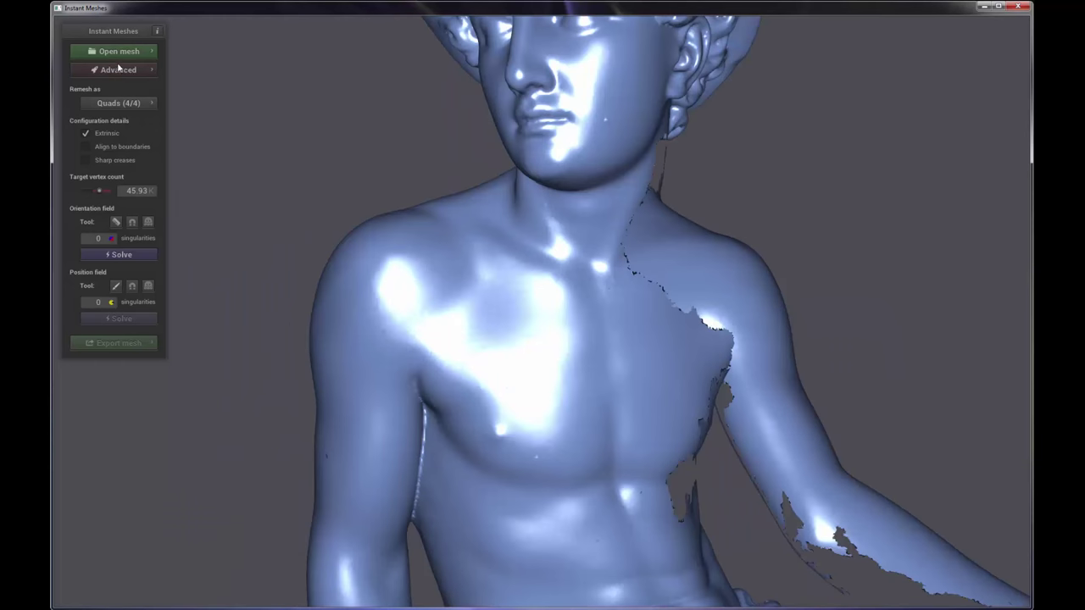
click(121, 71)
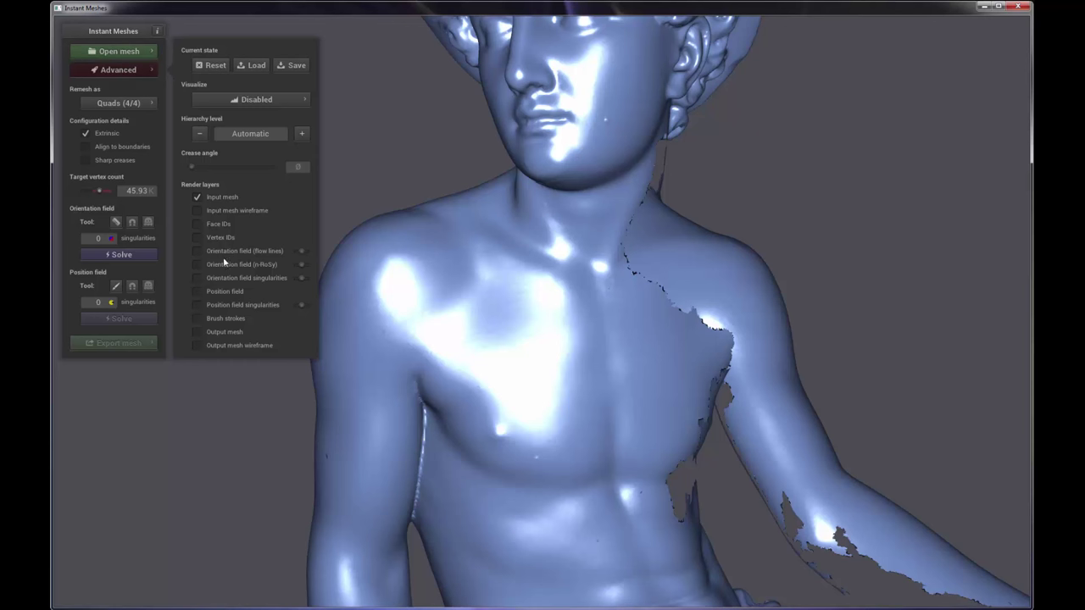
Step: Overlay the input mesh wireframe and zoom in on the chest's dense triangles
click(197, 210)
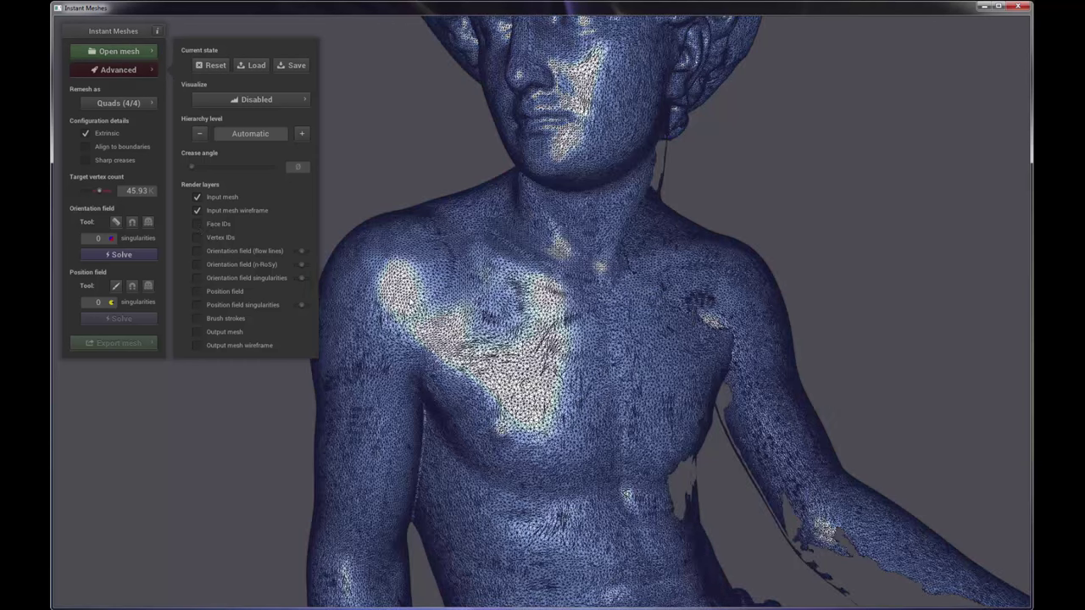
scroll(462, 318, up, 2)
scroll(462, 318, up, 3)
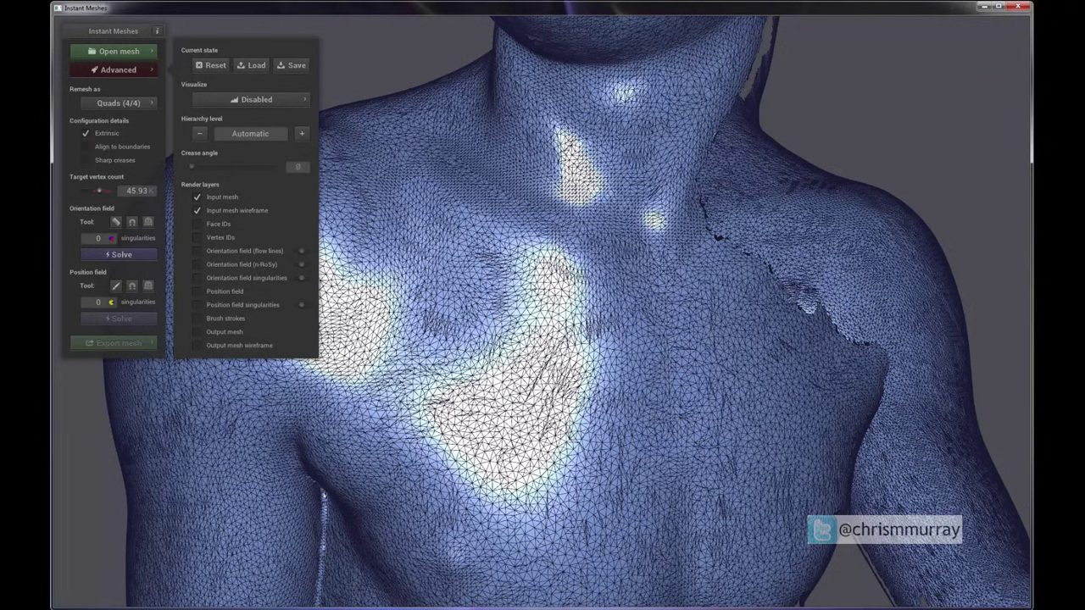
scroll(533, 287, down, 1)
scroll(505, 248, down, 1)
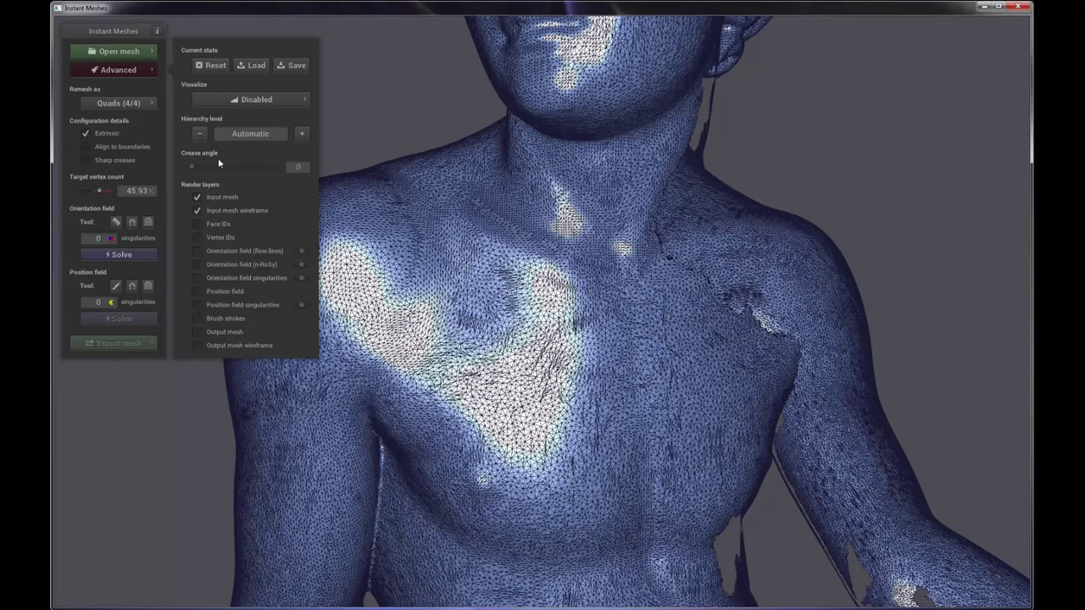
Step: Hide the wireframe, close Advanced settings, and solve the orientation field
click(197, 210)
click(134, 70)
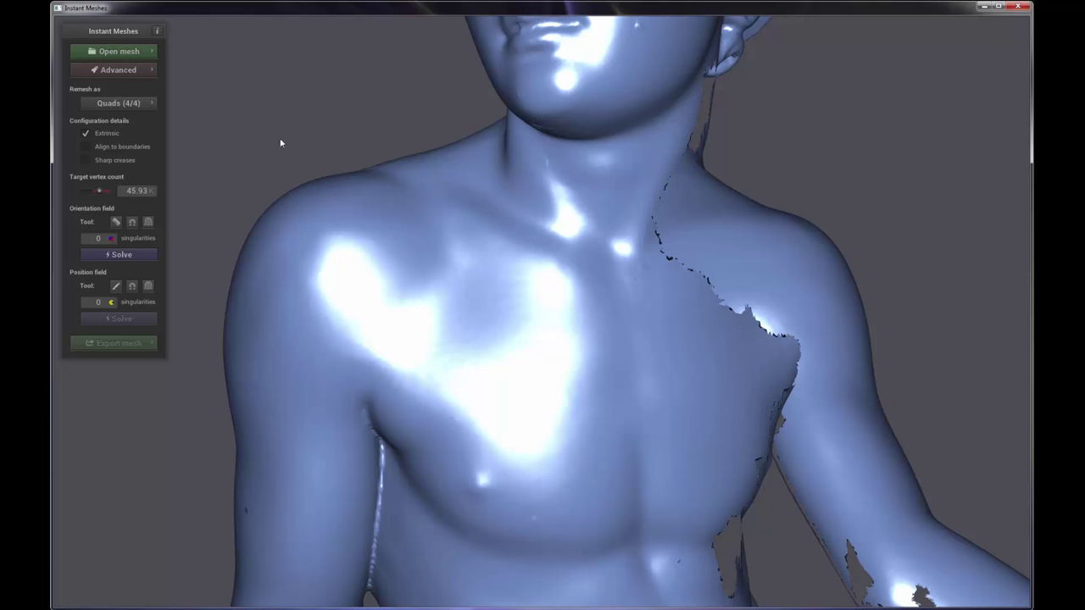
click(117, 255)
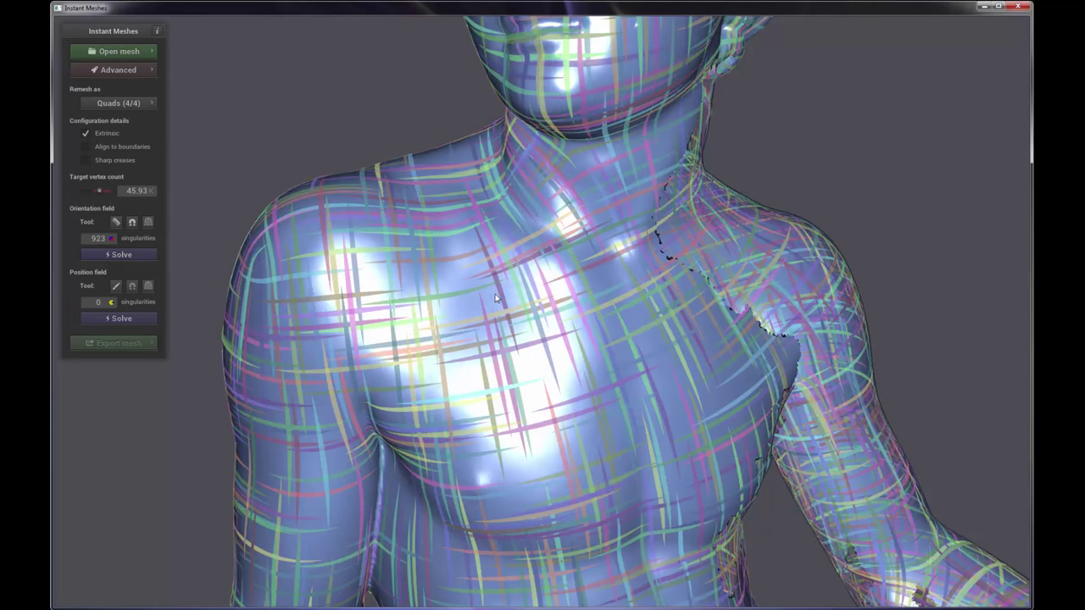
Step: Orbit and zoom to inspect the orientation flow lines over the head and torso
scroll(501, 301, down, 6)
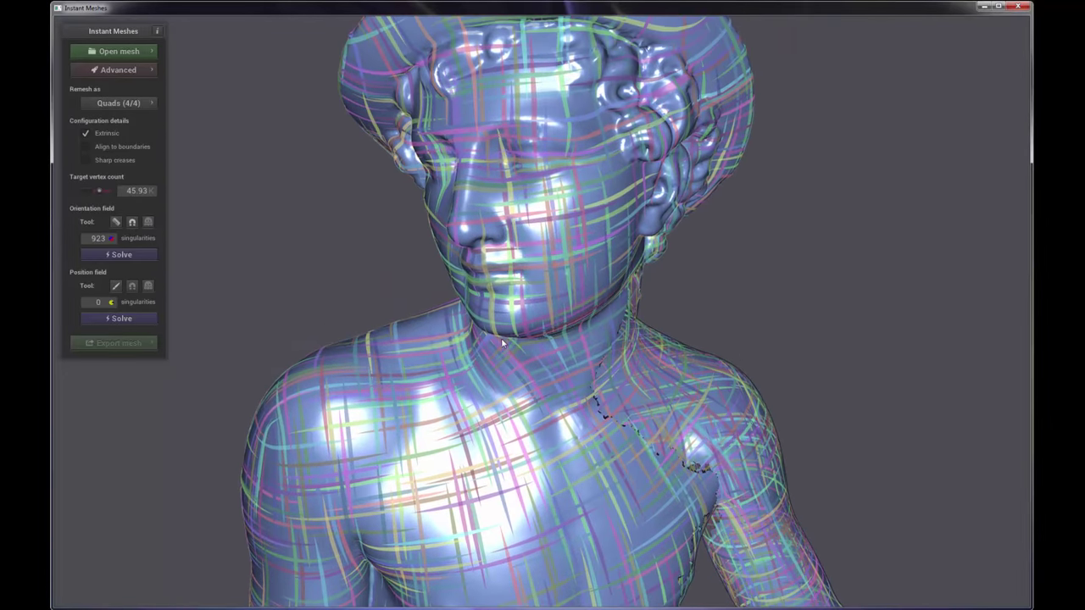
drag(502, 342, 582, 333)
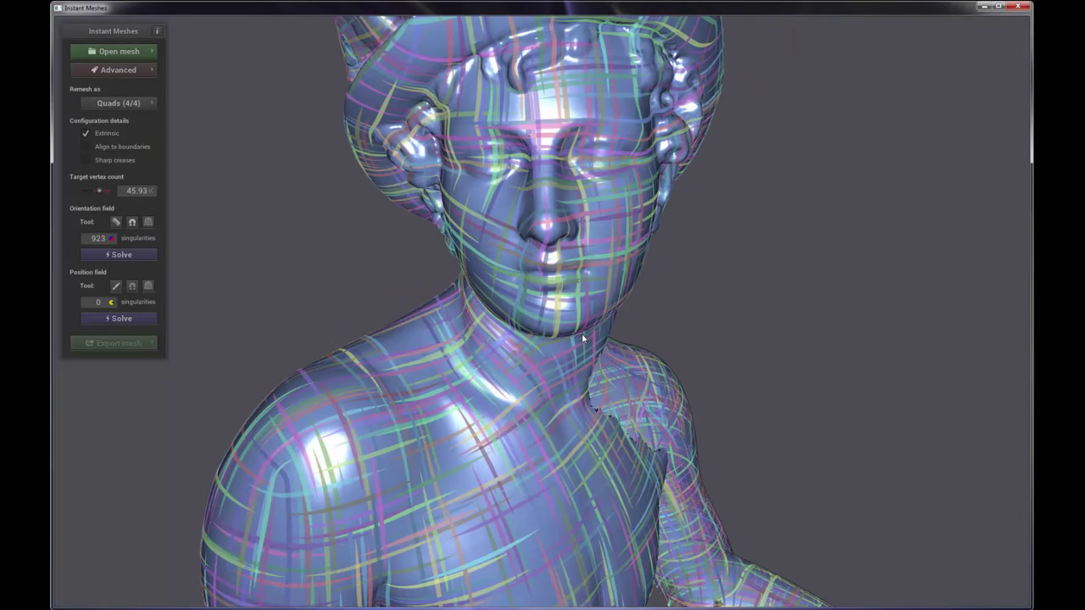
drag(564, 378, 530, 367)
scroll(537, 323, up, 2)
scroll(522, 335, up, 2)
scroll(521, 333, down, 2)
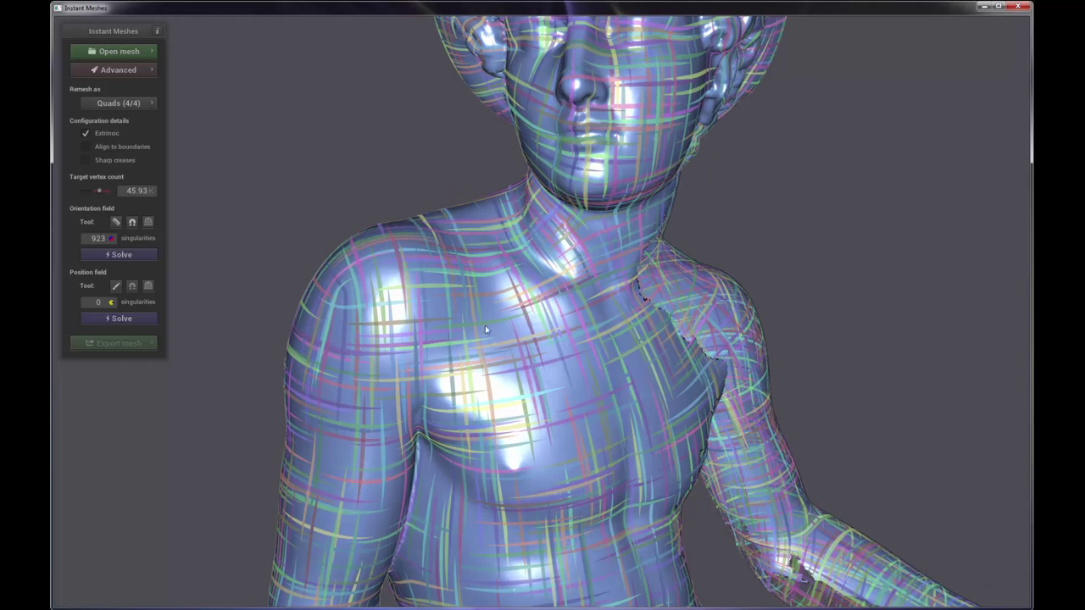
Step: Solve the position field, tiling the statue with quads (3879 position singularities)
click(125, 321)
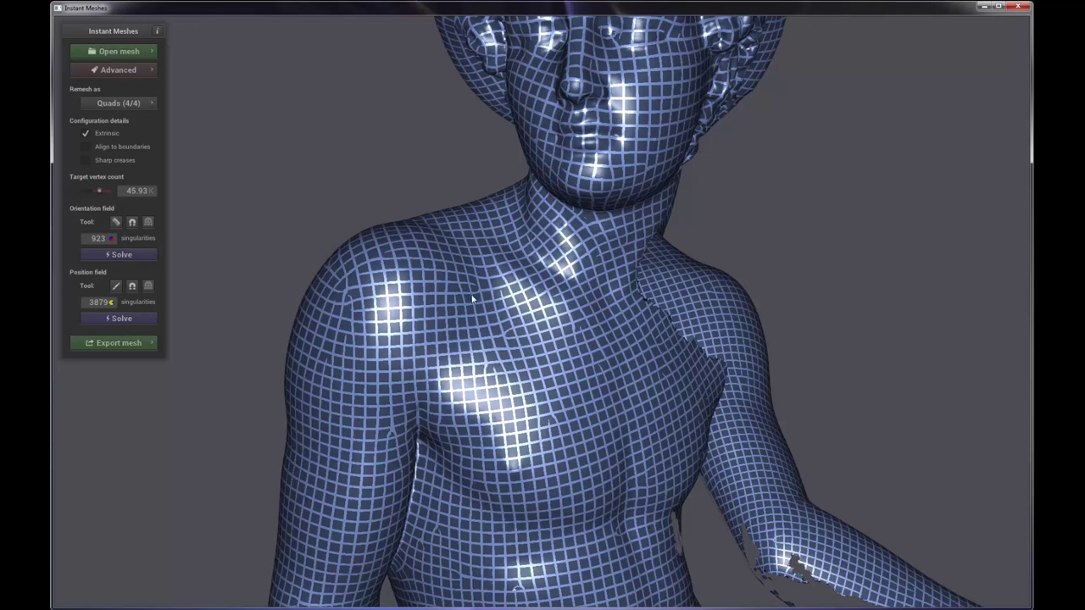
Step: Re-solve the orientation field and tilt the bust to view the head from above
click(135, 256)
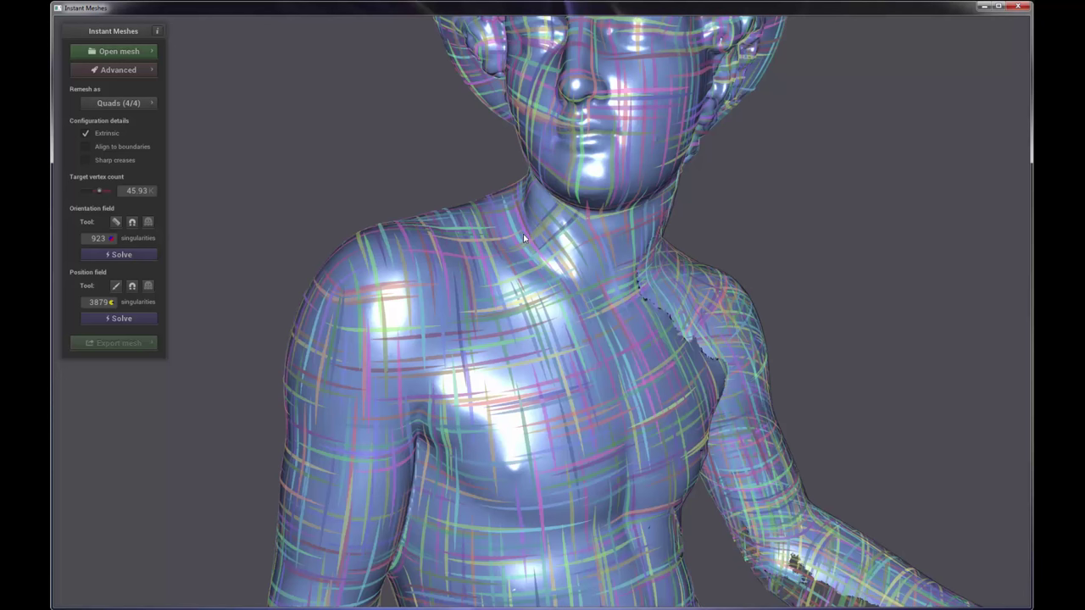
drag(523, 234, 547, 301)
scroll(547, 301, up, 3)
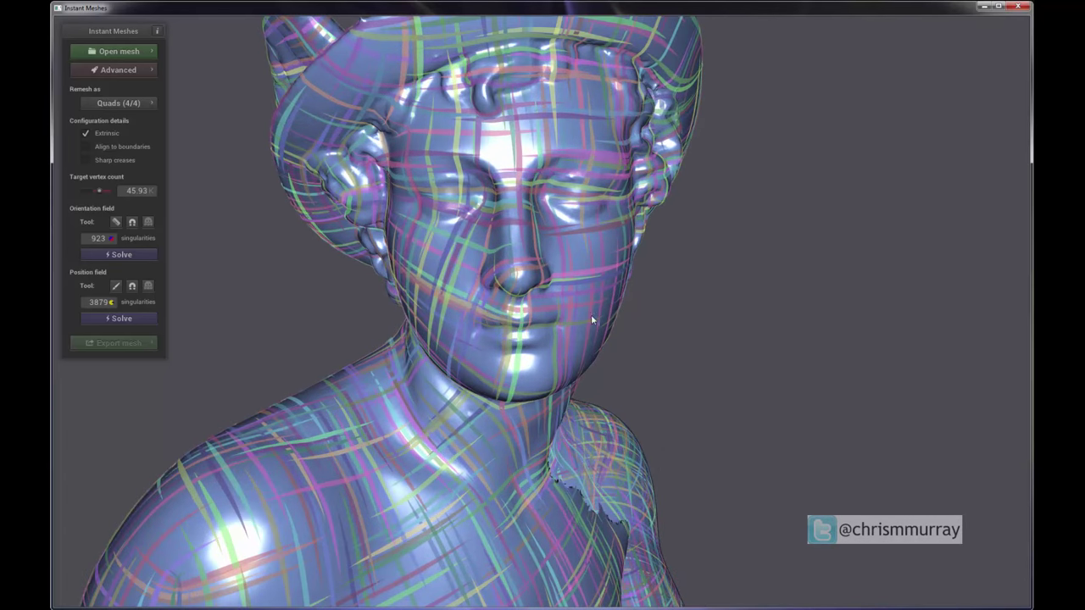
Step: Frame the statue's face and solve the position field to cover it in quads
drag(591, 342, 571, 344)
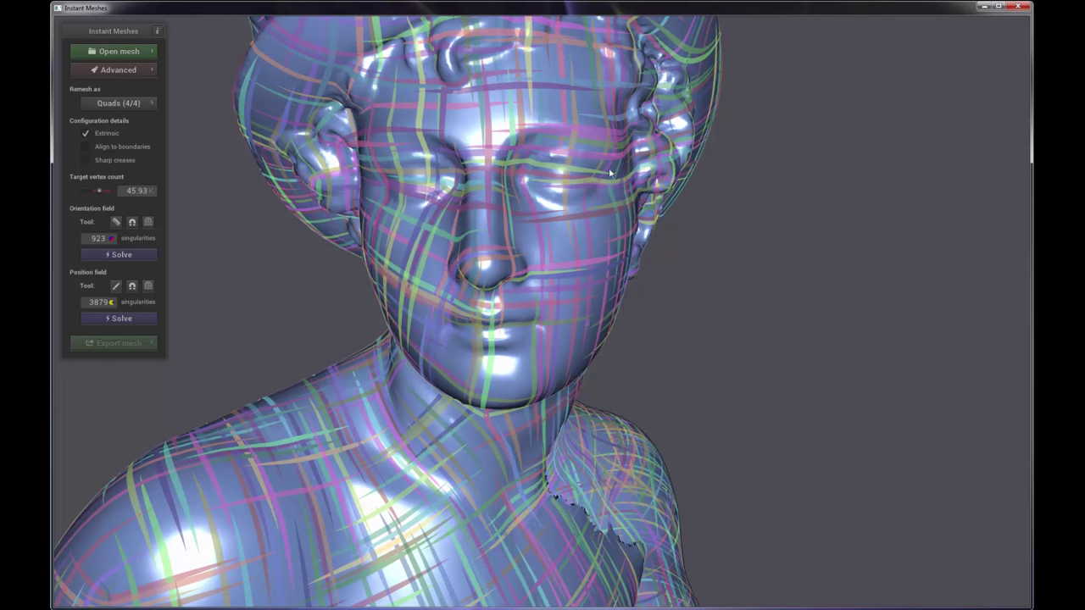
scroll(543, 217, up, 1)
drag(550, 197, 549, 205)
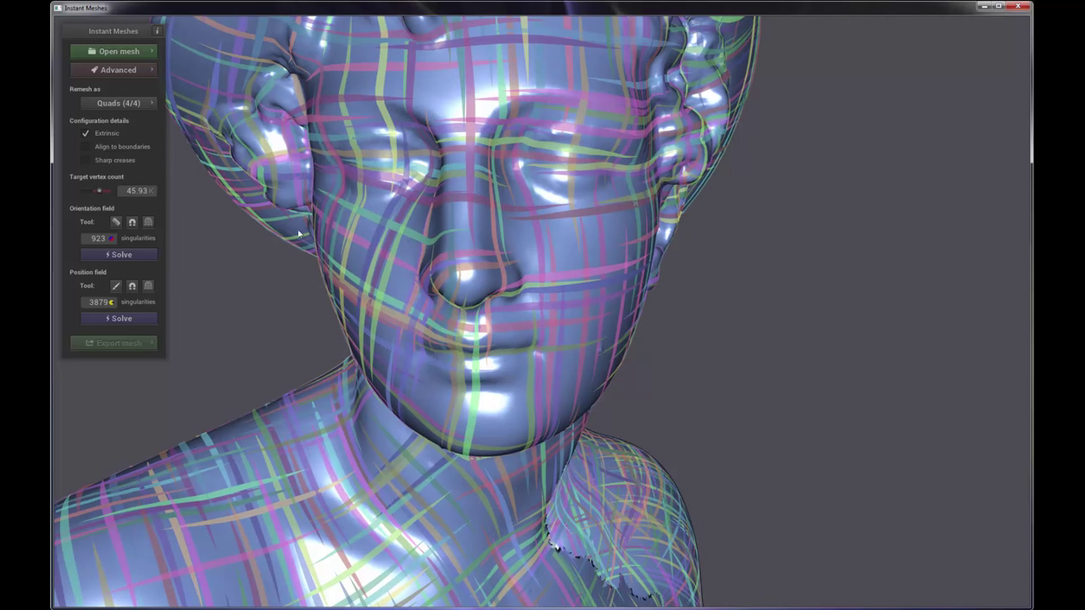
click(145, 319)
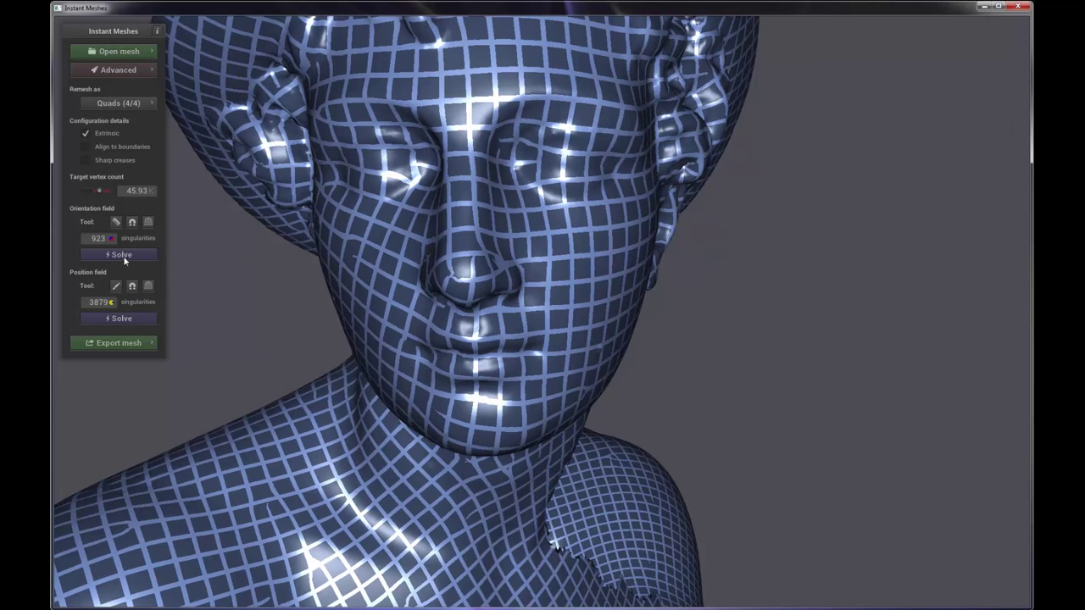
Step: Re-solve the orientation field so flow strokes return across the face
click(122, 254)
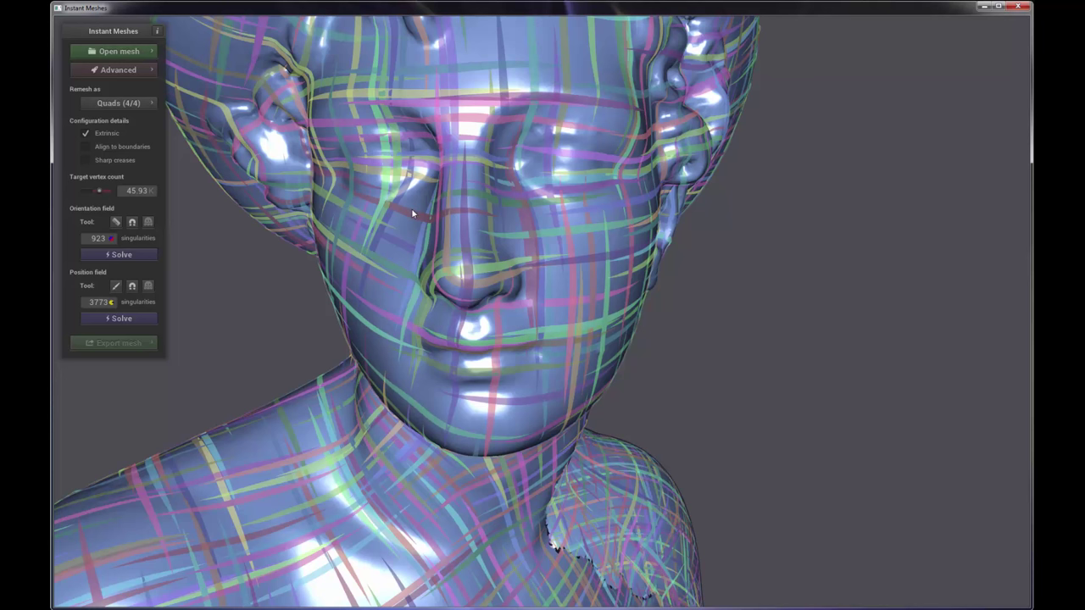
Step: Comb orientation strokes down the nose bridge, along the brow, around the eye and beside the mouth
click(116, 223)
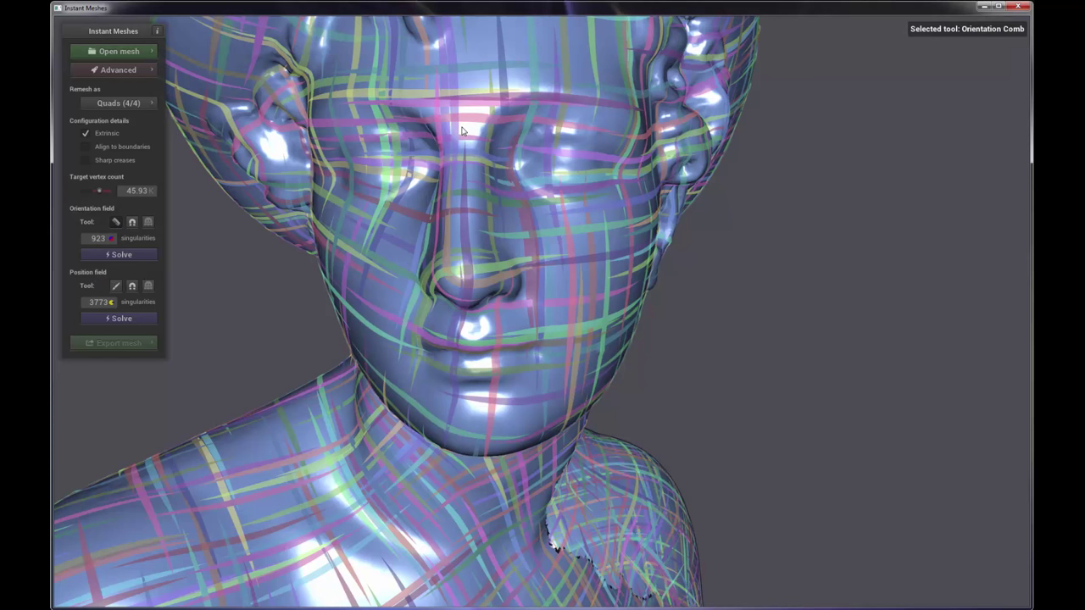
drag(462, 130, 461, 271)
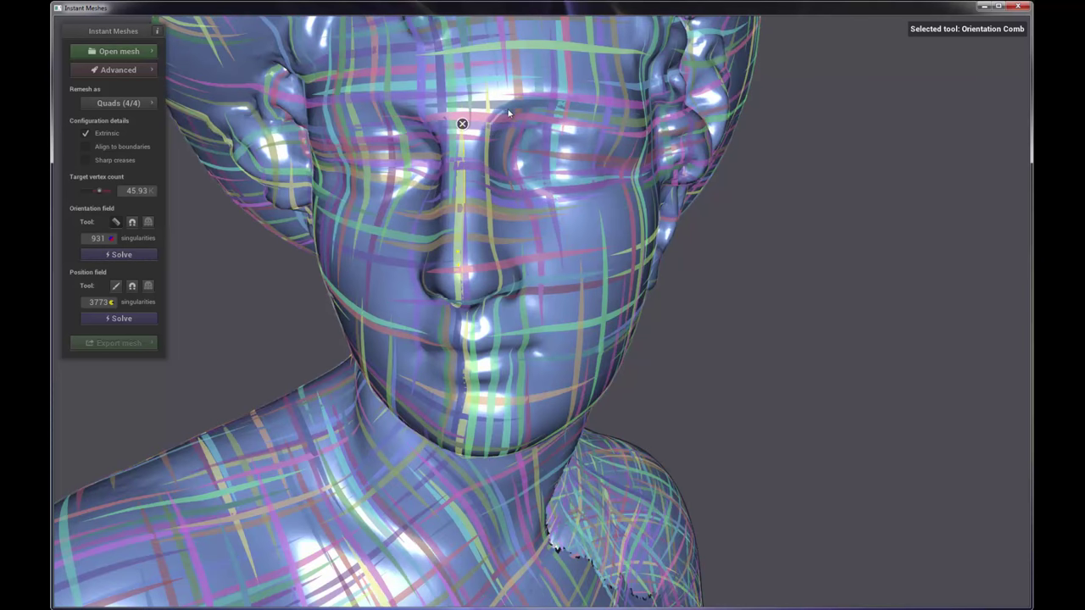
drag(618, 144, 623, 178)
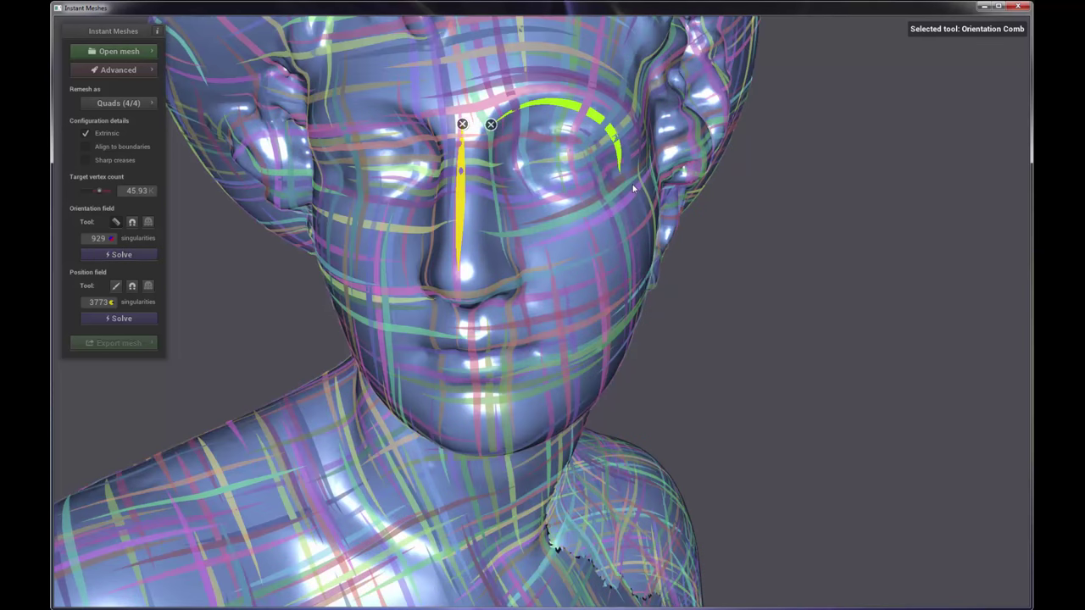
mouse_move(512, 166)
mouse_down()
mouse_move(529, 205)
mouse_move(566, 217)
mouse_move(622, 183)
mouse_up()
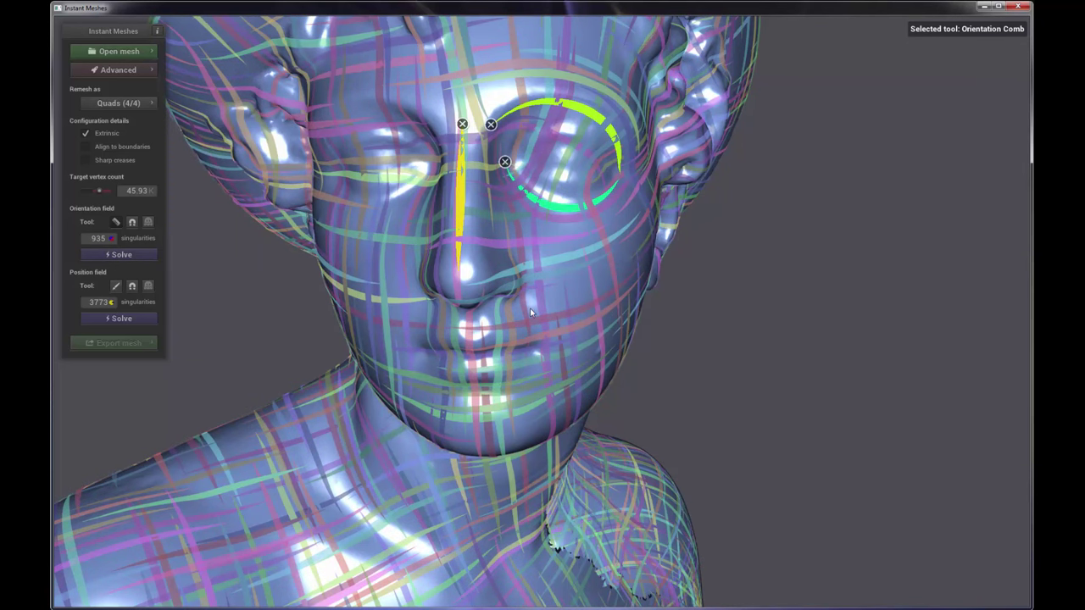
drag(566, 347, 548, 392)
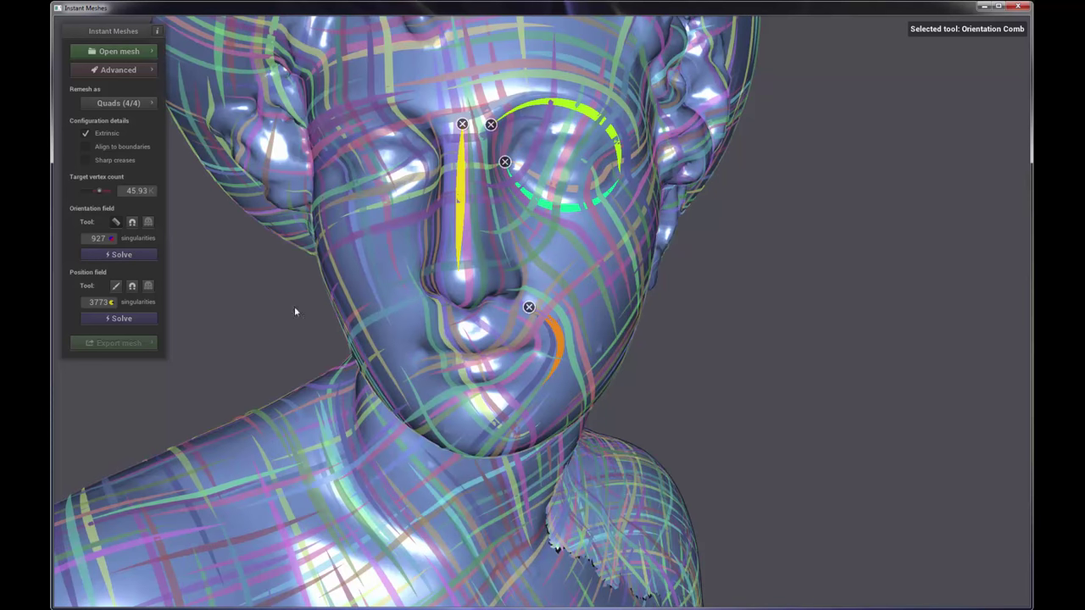
click(117, 222)
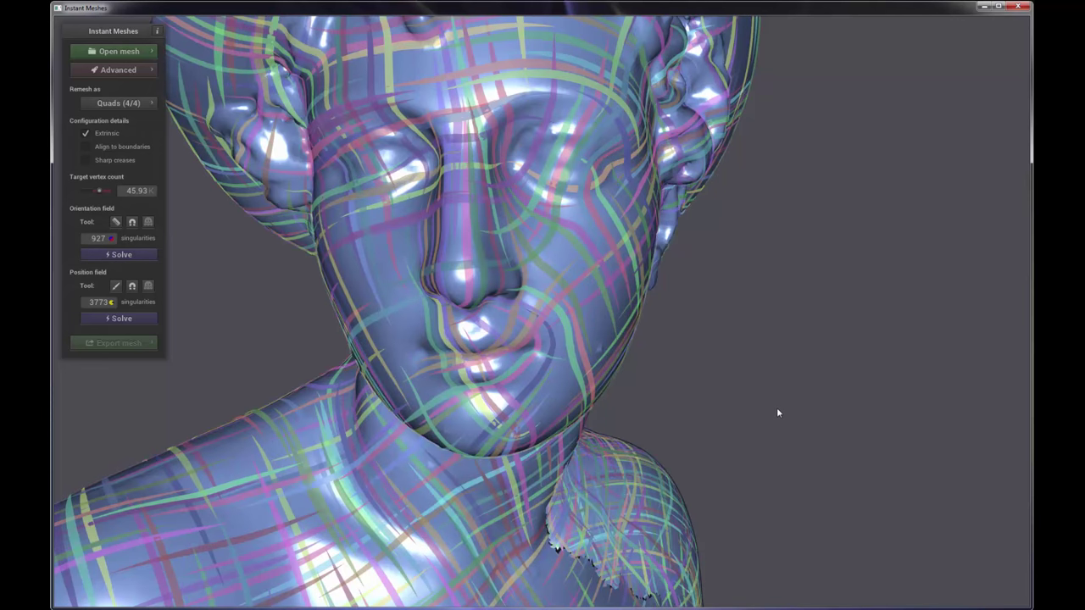
Step: Comb the left mouth corner, the brow above and area under the left eye, then preview
drag(735, 396, 869, 221)
drag(819, 373, 603, 362)
click(117, 221)
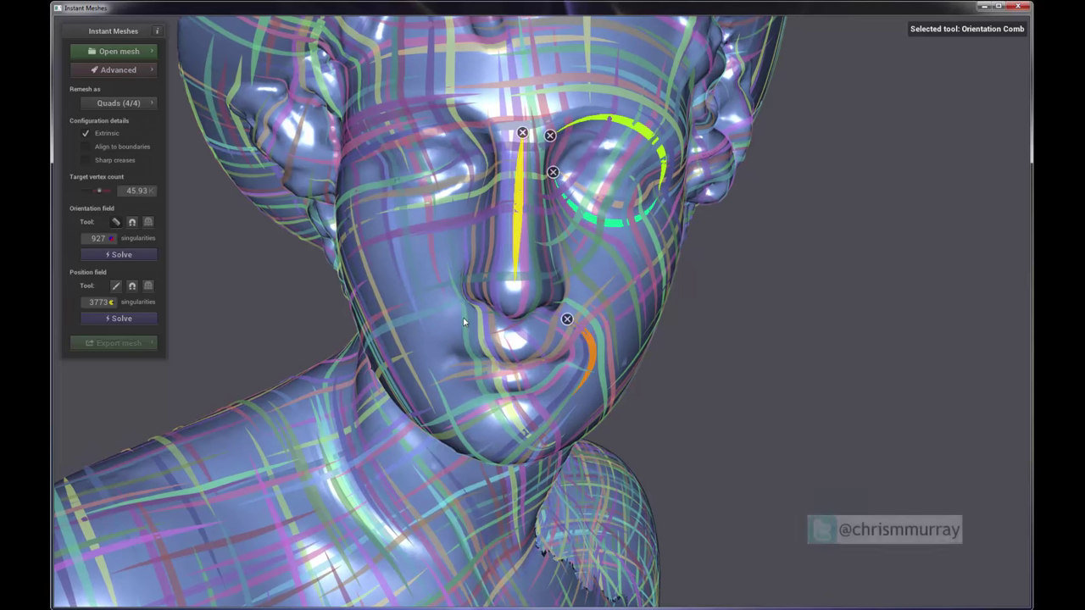
drag(443, 390, 458, 398)
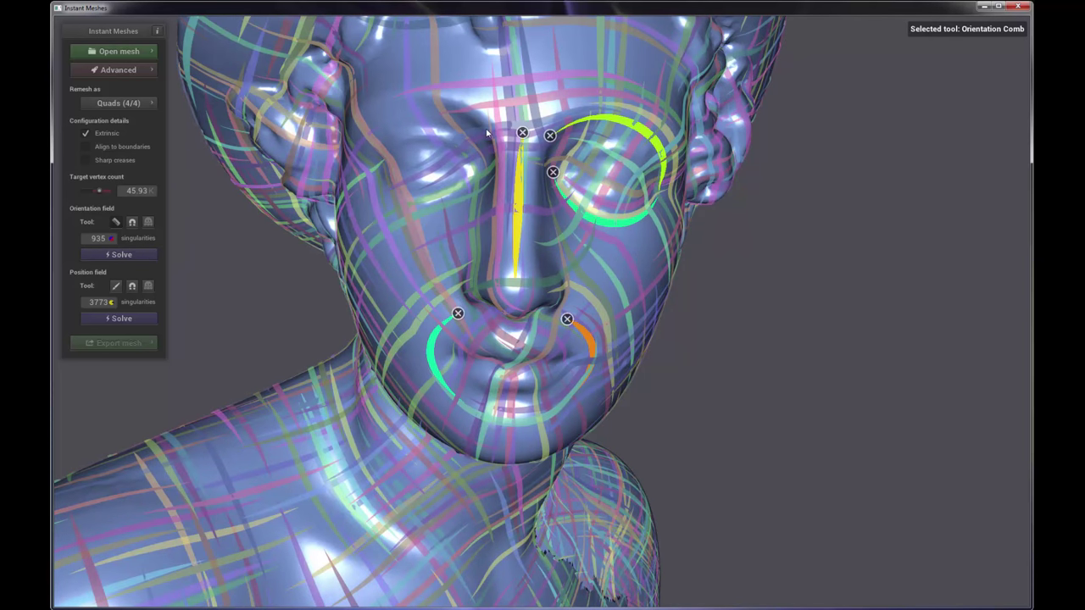
mouse_move(489, 131)
mouse_down()
mouse_move(455, 108)
mouse_move(407, 106)
mouse_move(375, 125)
mouse_move(364, 174)
mouse_up()
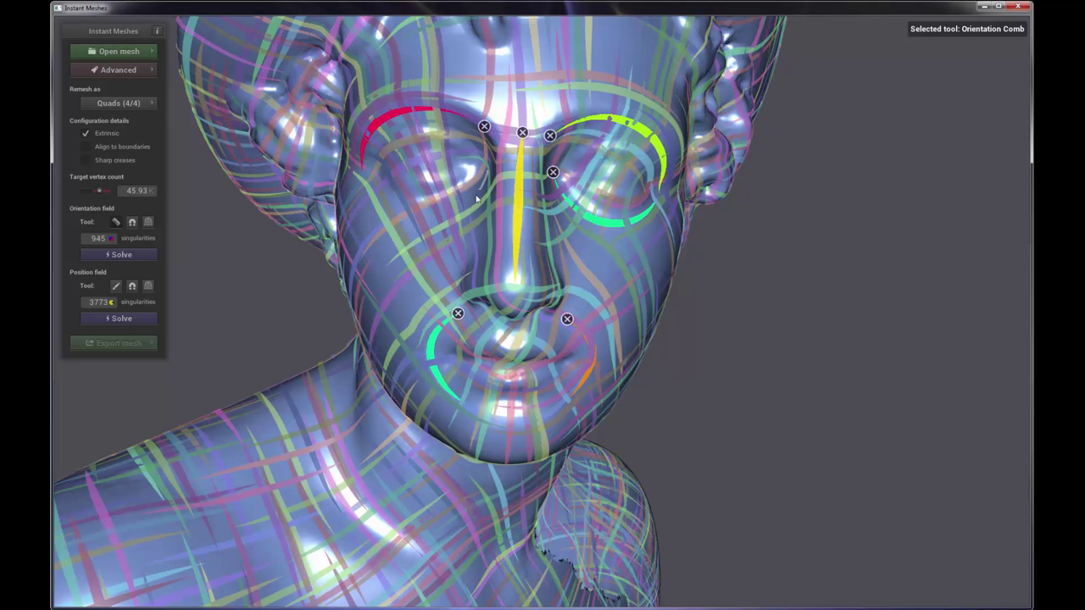
drag(376, 201, 366, 186)
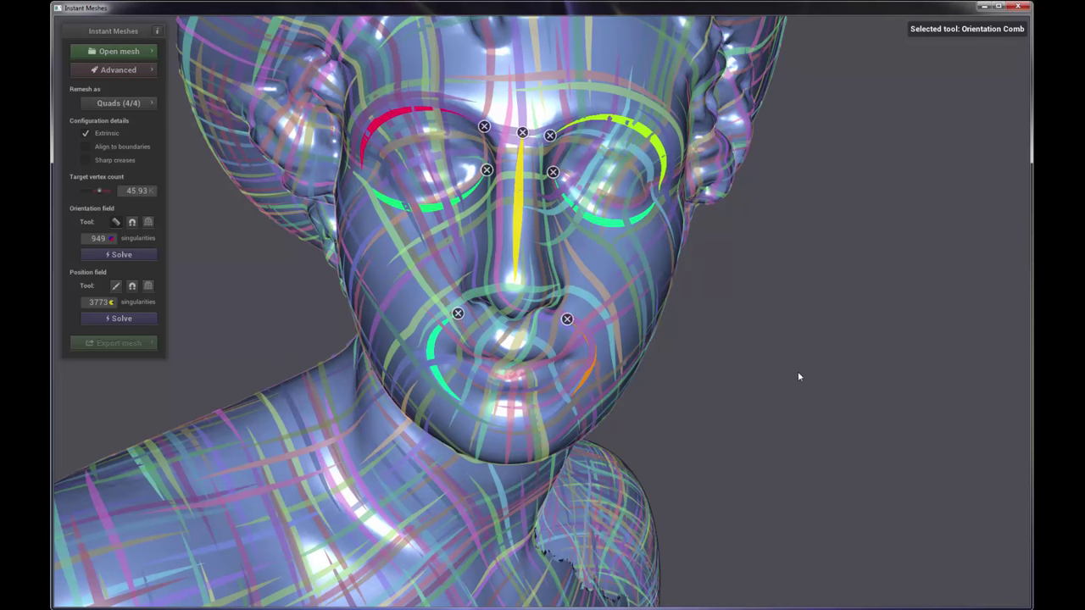
click(131, 230)
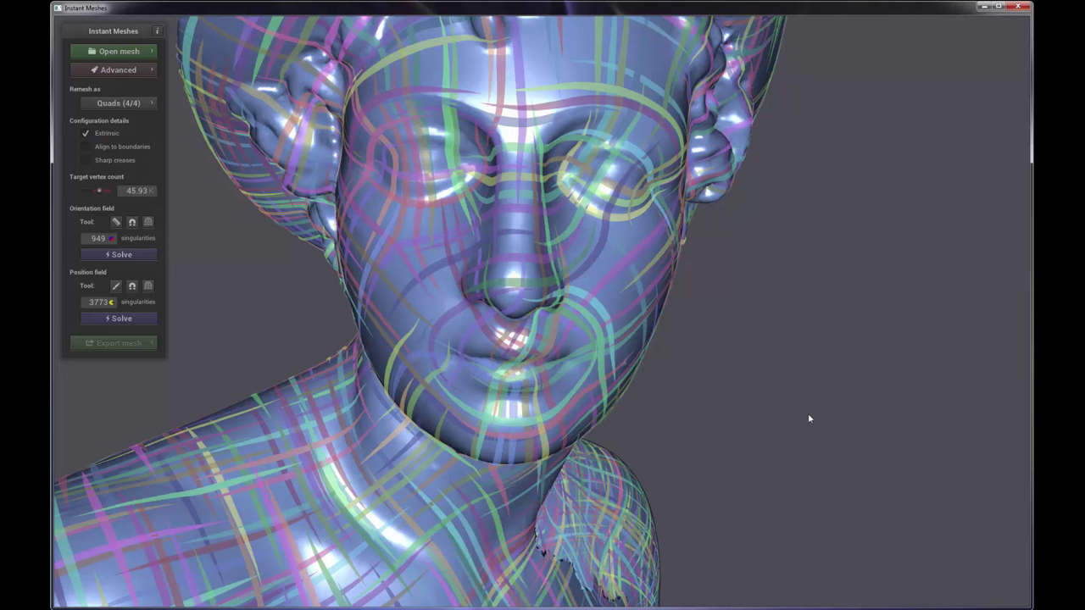
Step: On one side profile, comb the jawline up toward the ear and preview
drag(802, 414, 535, 327)
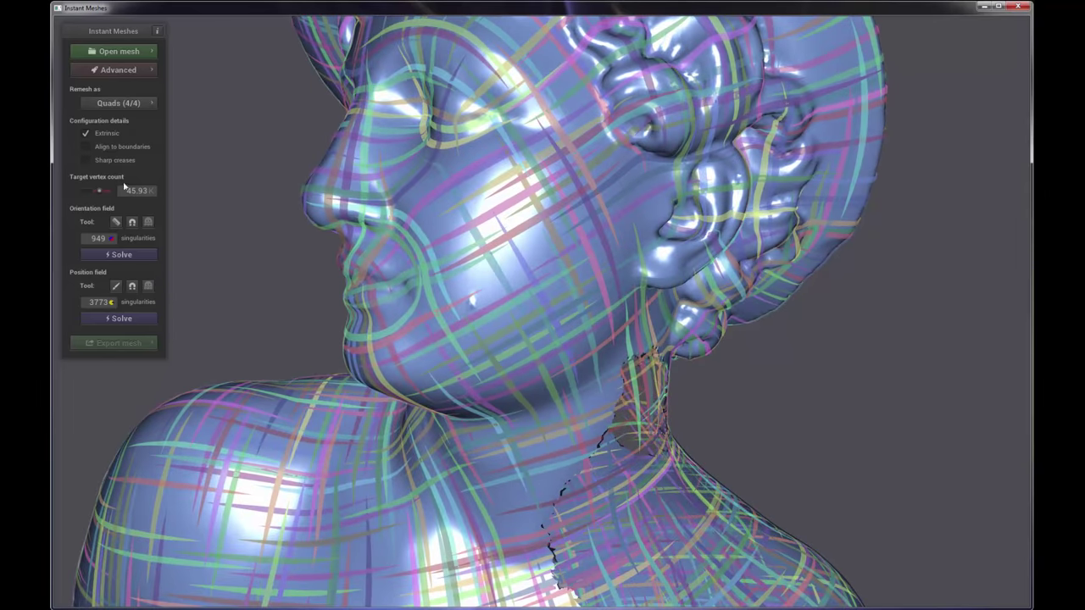
click(116, 222)
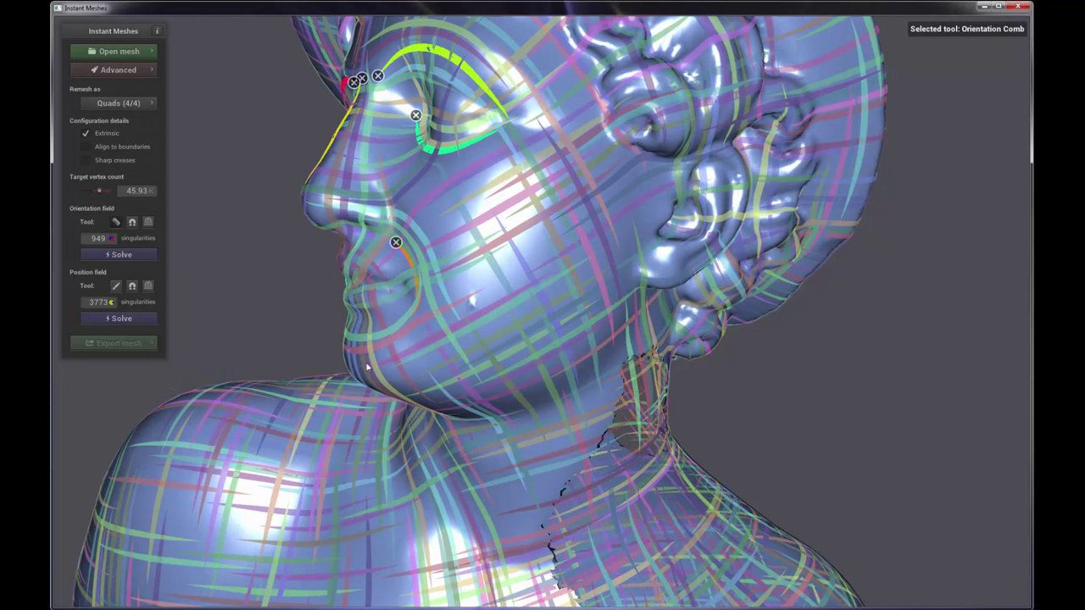
drag(436, 374, 536, 356)
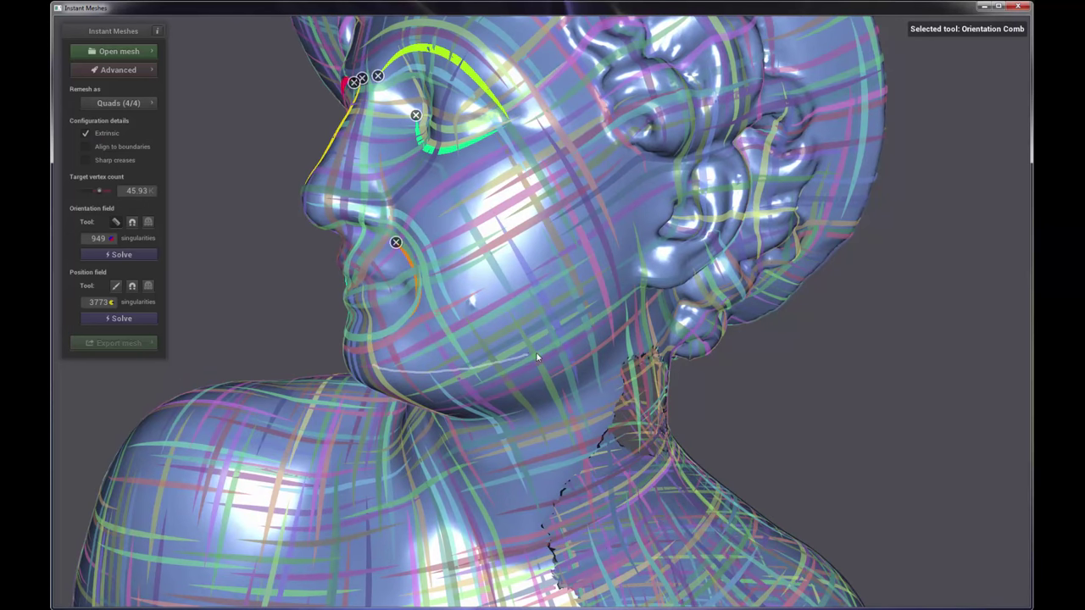
drag(591, 323, 629, 288)
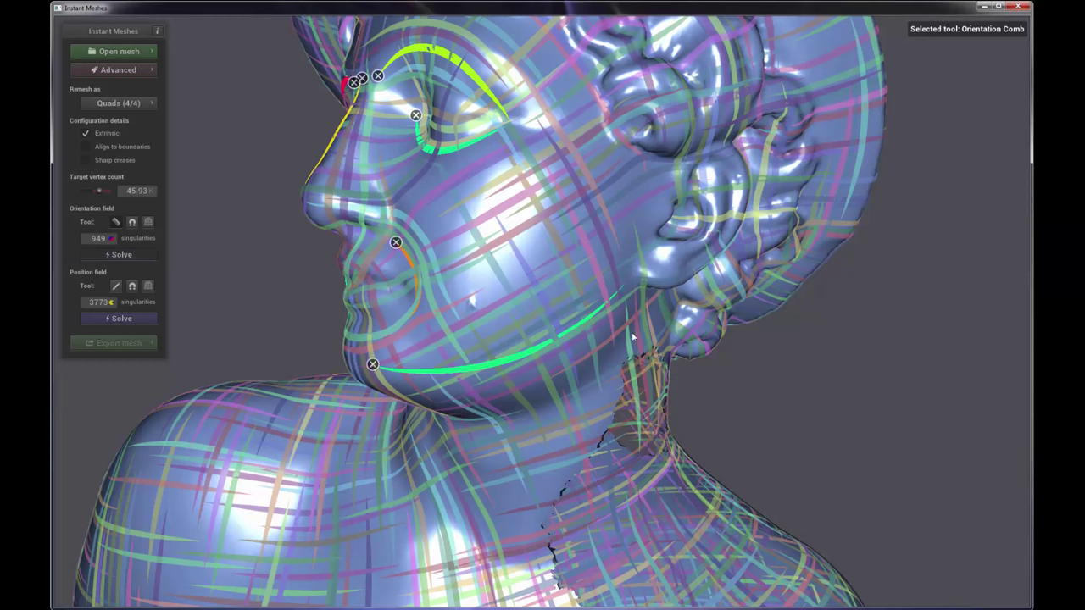
click(117, 223)
Step: On the opposite profile, comb the cheek, jaw and side of the neck, then preview
mouse_move(786, 412)
mouse_down()
mouse_move(809, 424)
mouse_move(959, 412)
mouse_move(763, 395)
mouse_move(944, 387)
mouse_move(857, 436)
mouse_move(700, 391)
mouse_up()
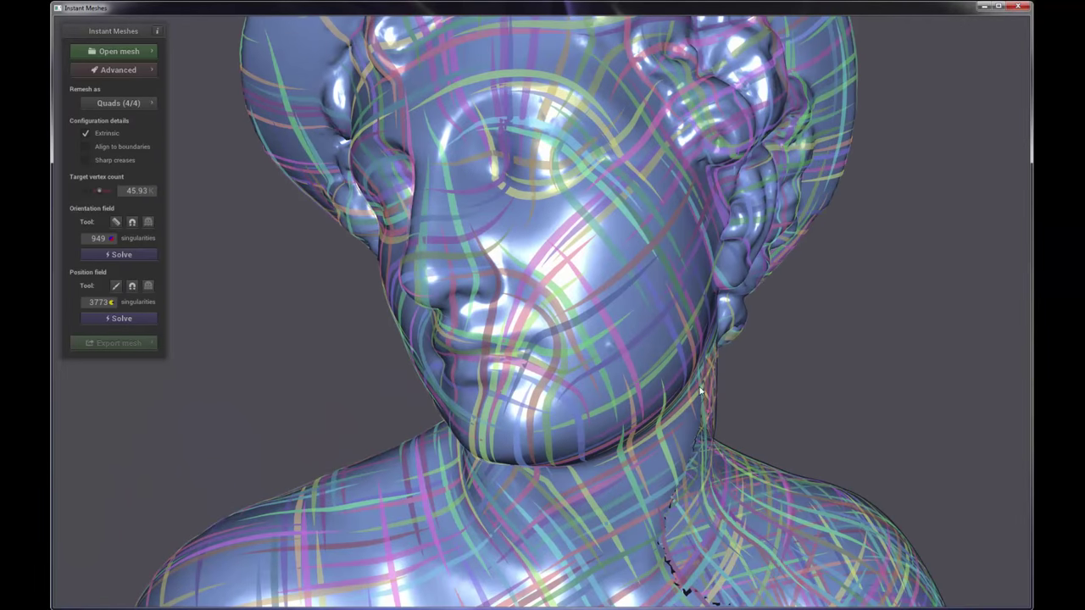
drag(342, 376, 557, 302)
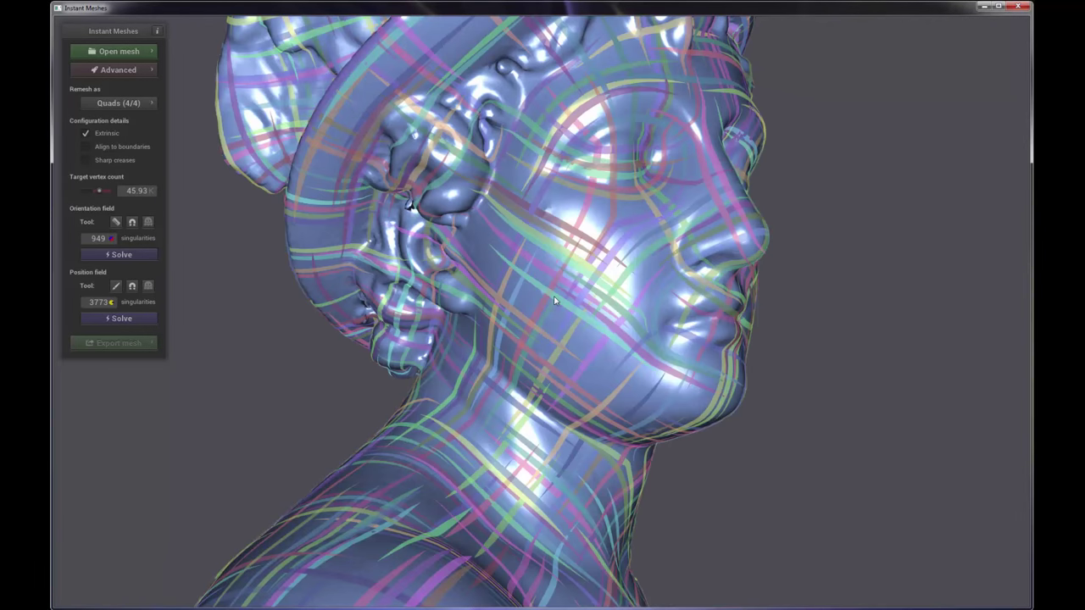
click(116, 222)
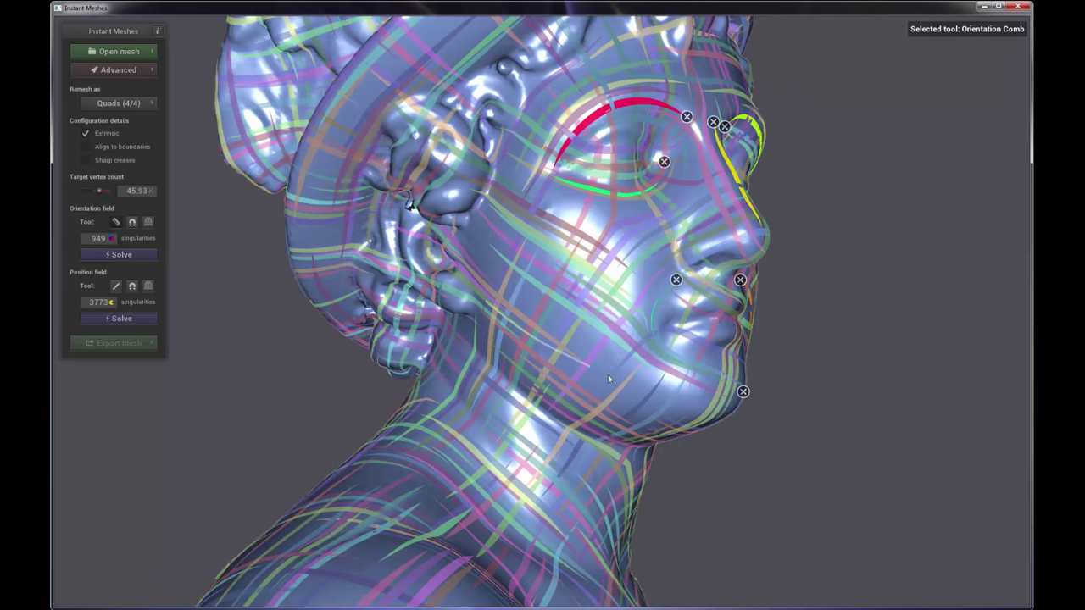
drag(720, 394, 485, 300)
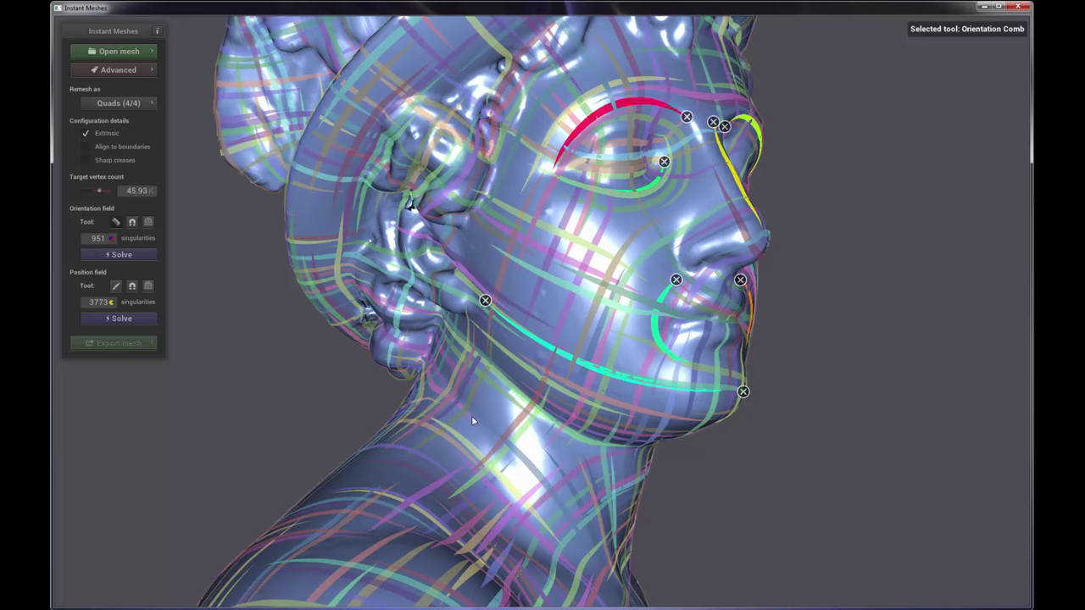
mouse_move(484, 379)
mouse_down()
mouse_move(514, 458)
mouse_move(533, 566)
mouse_move(549, 592)
mouse_up()
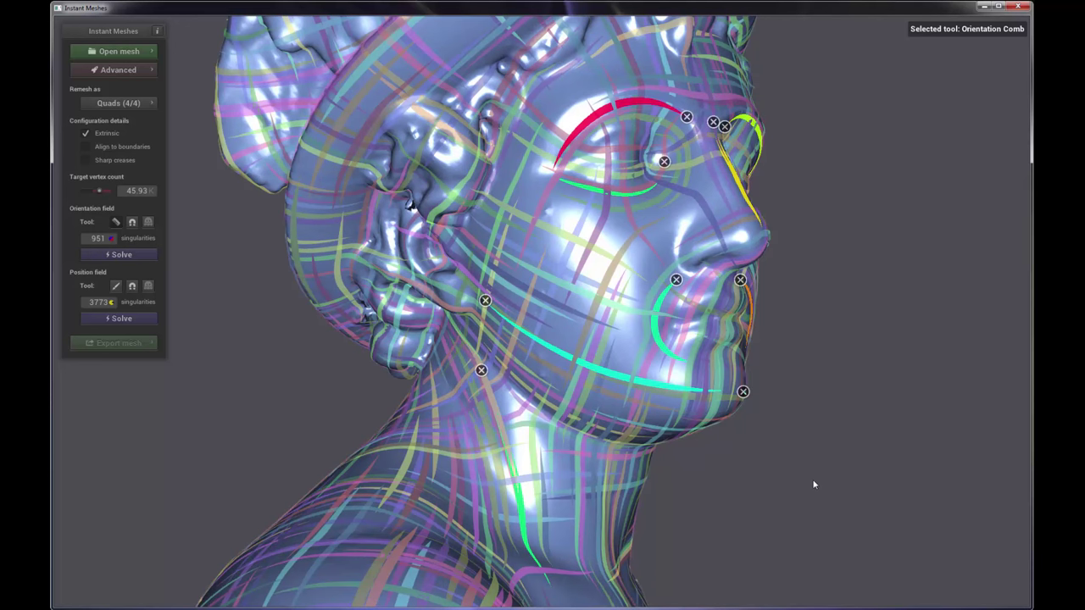
click(116, 222)
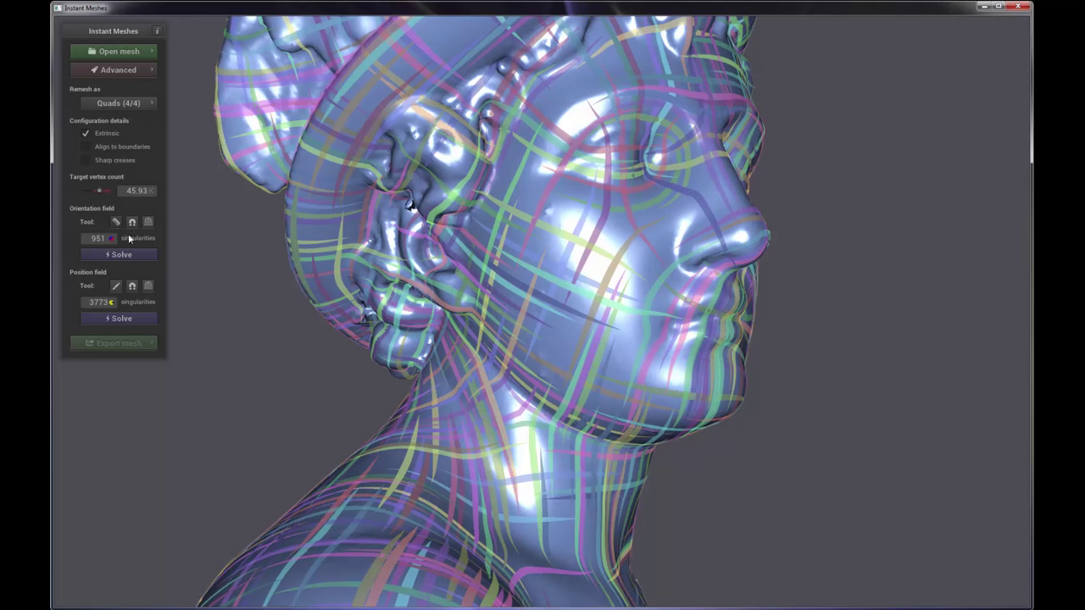
drag(752, 453, 497, 324)
Step: Comb the orientation flow down the front of the neck and solve the position field
click(116, 222)
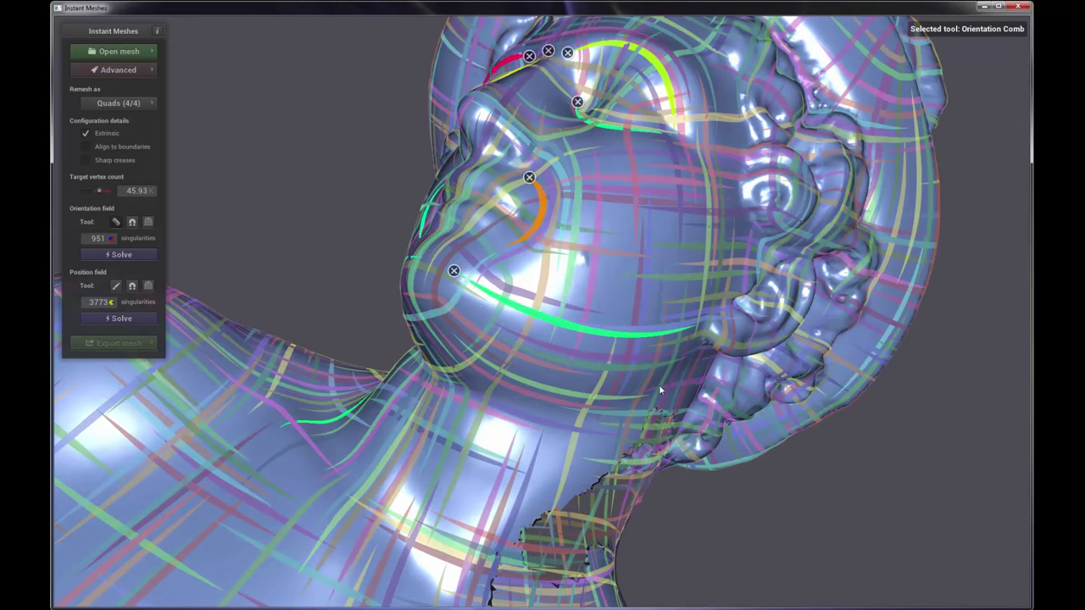
mouse_move(658, 384)
mouse_down()
mouse_move(511, 562)
mouse_move(848, 478)
mouse_up()
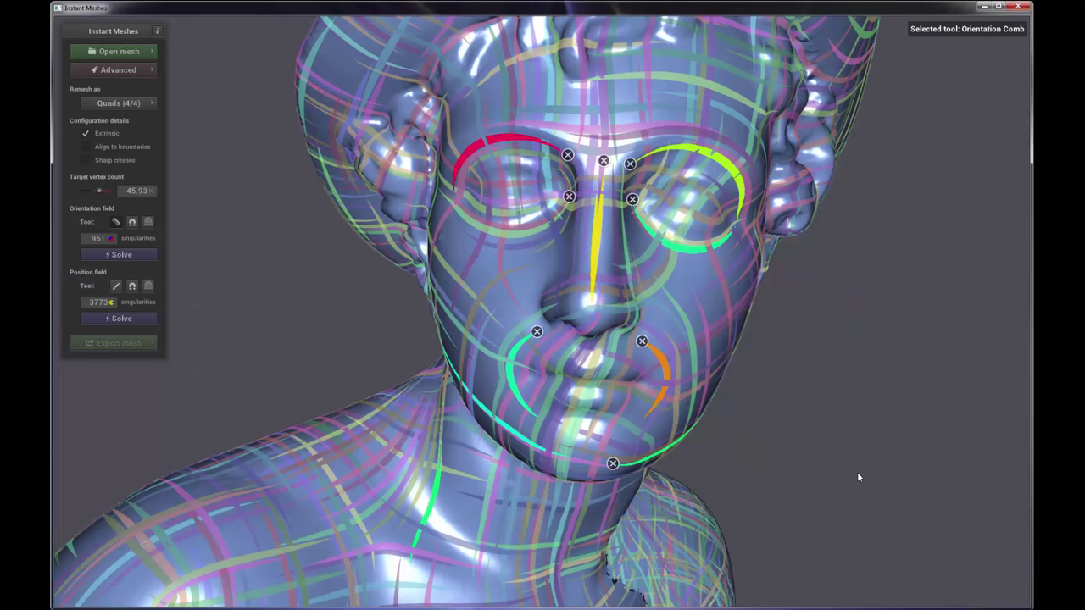
click(126, 317)
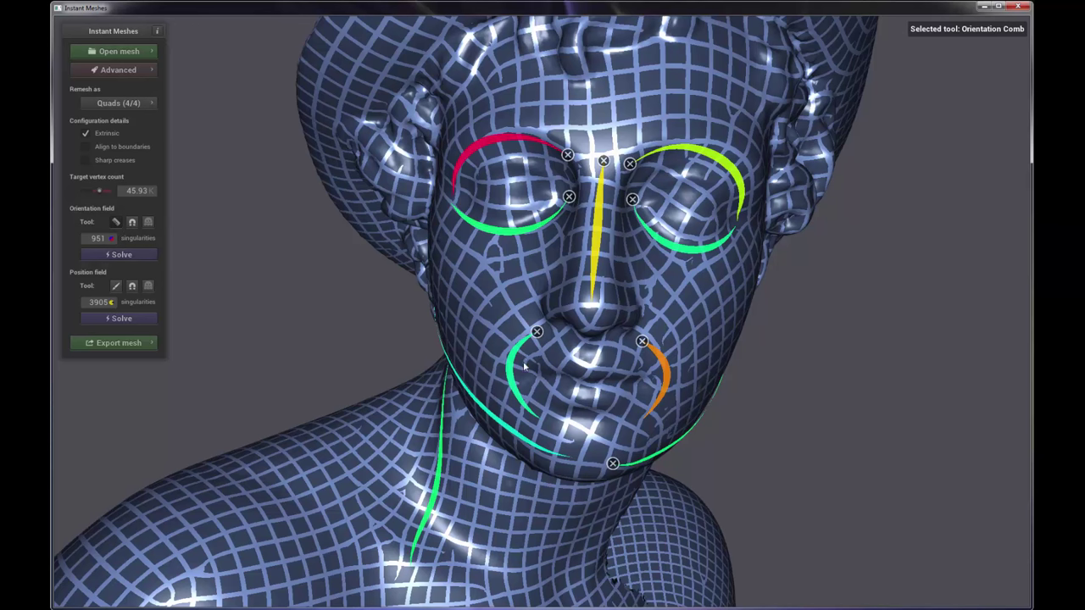
Step: Re-solve orientation, comb vertical flow at the upper lip and chin, and re-solve positions
click(132, 256)
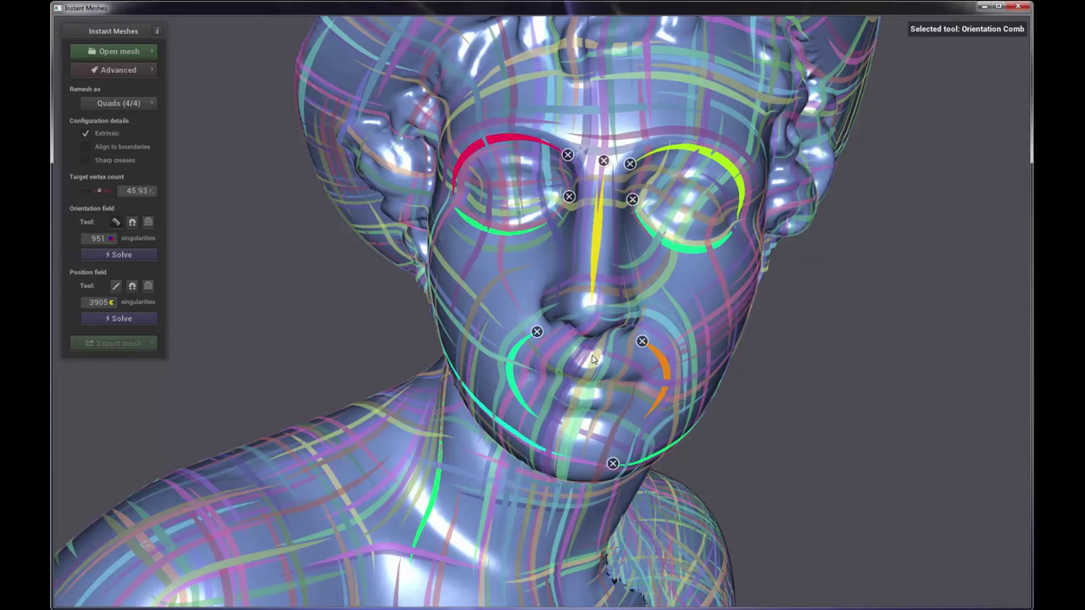
drag(591, 349, 587, 397)
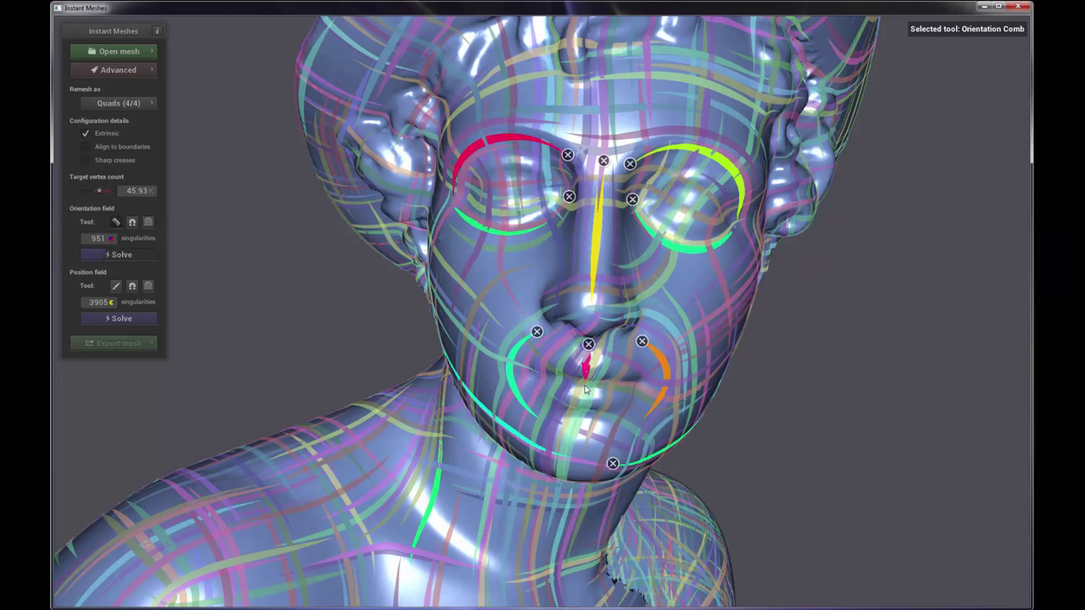
drag(583, 384, 578, 466)
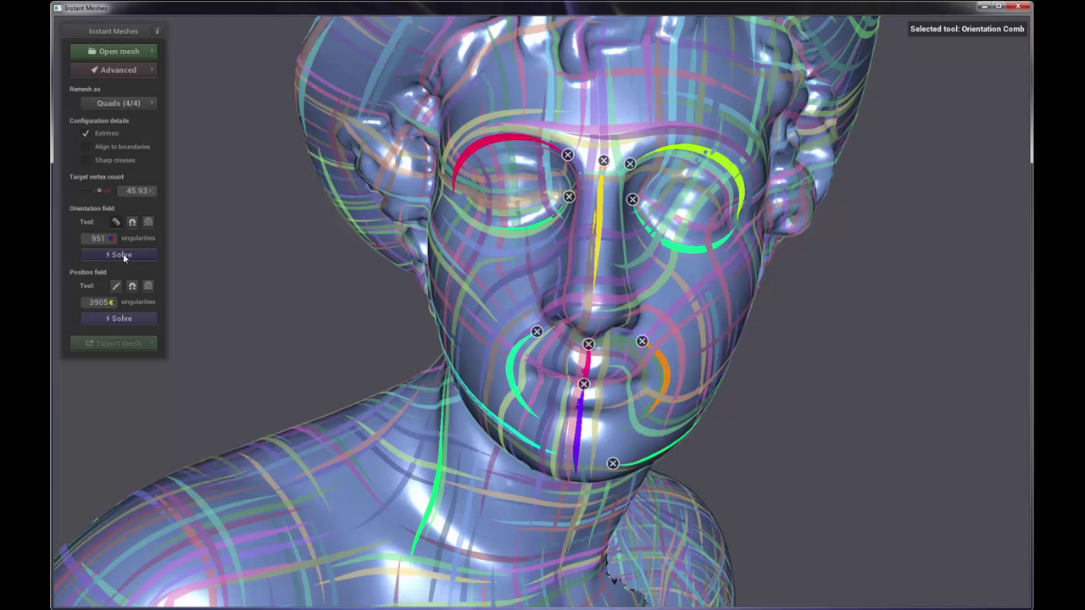
click(123, 318)
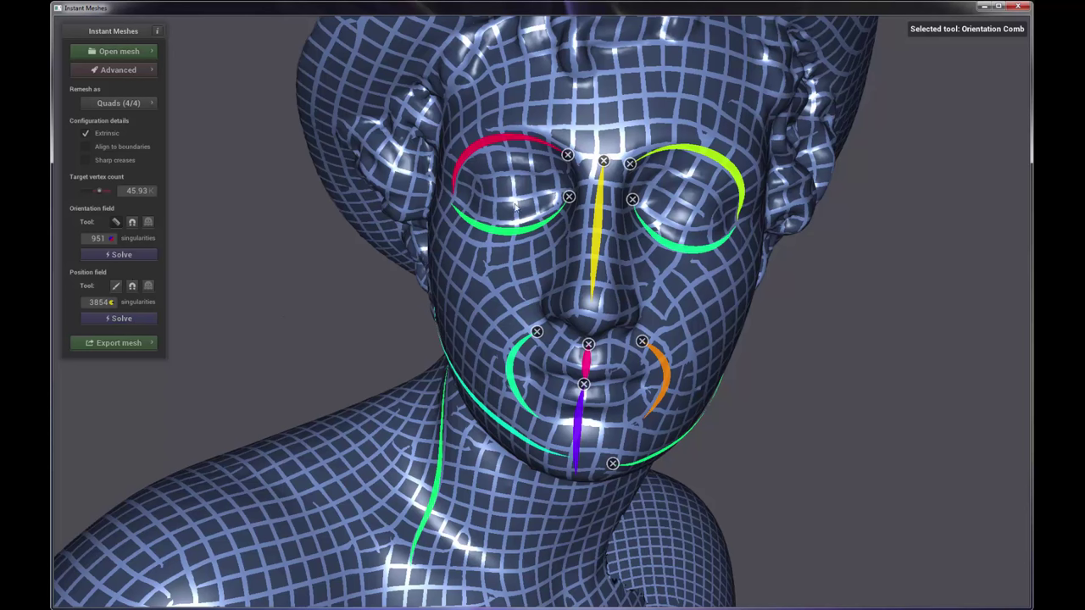
scroll(553, 204, up, 3)
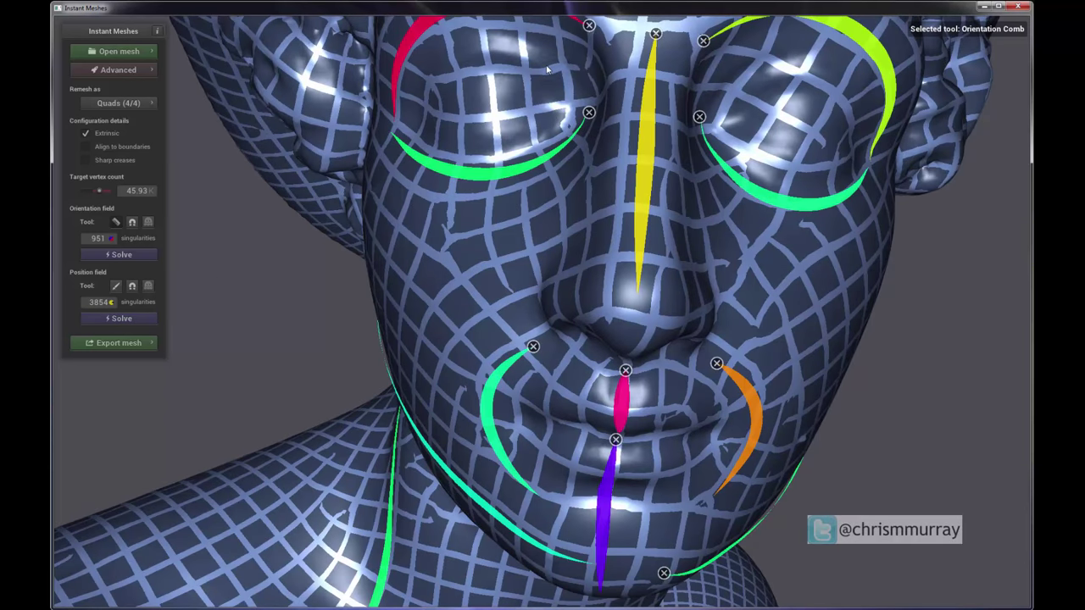
Step: Hide the comb strokes and zoom in on the eyes and nose to check the quads
click(139, 255)
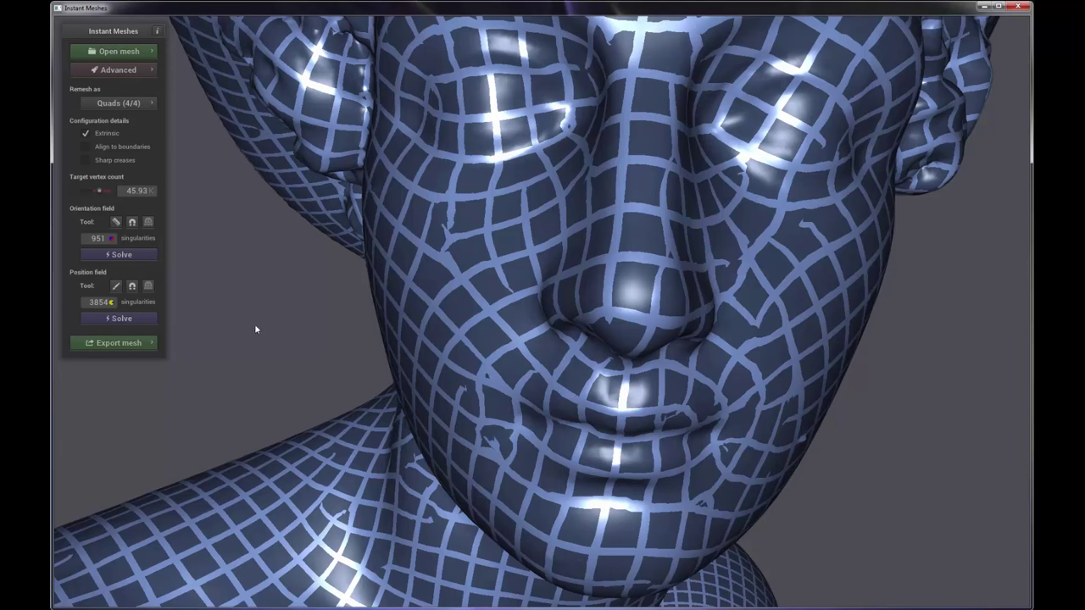
drag(272, 304, 458, 316)
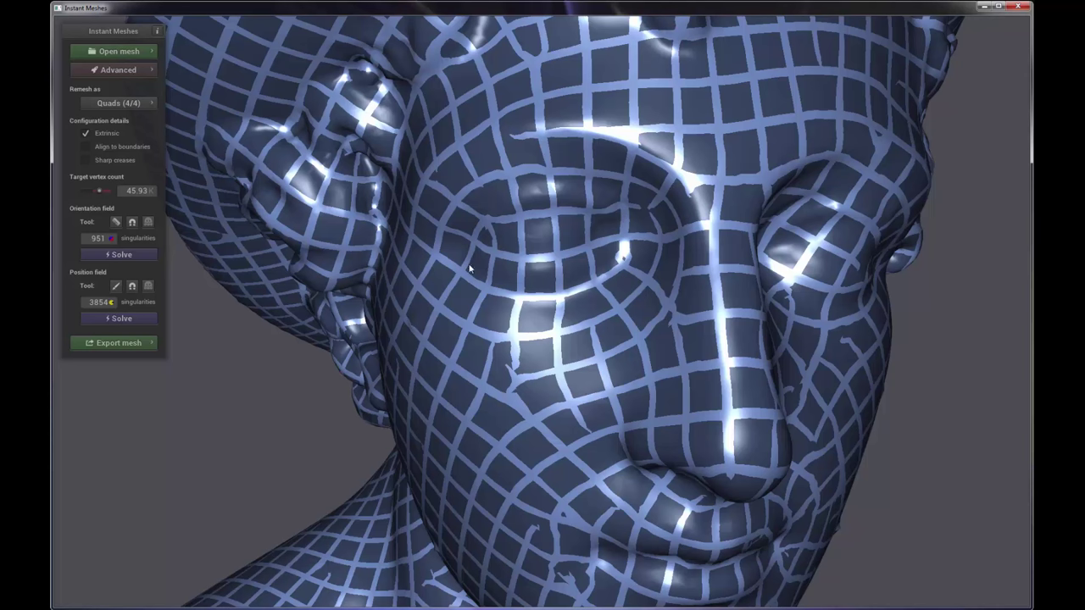
scroll(554, 242, up, 2)
scroll(552, 243, up, 2)
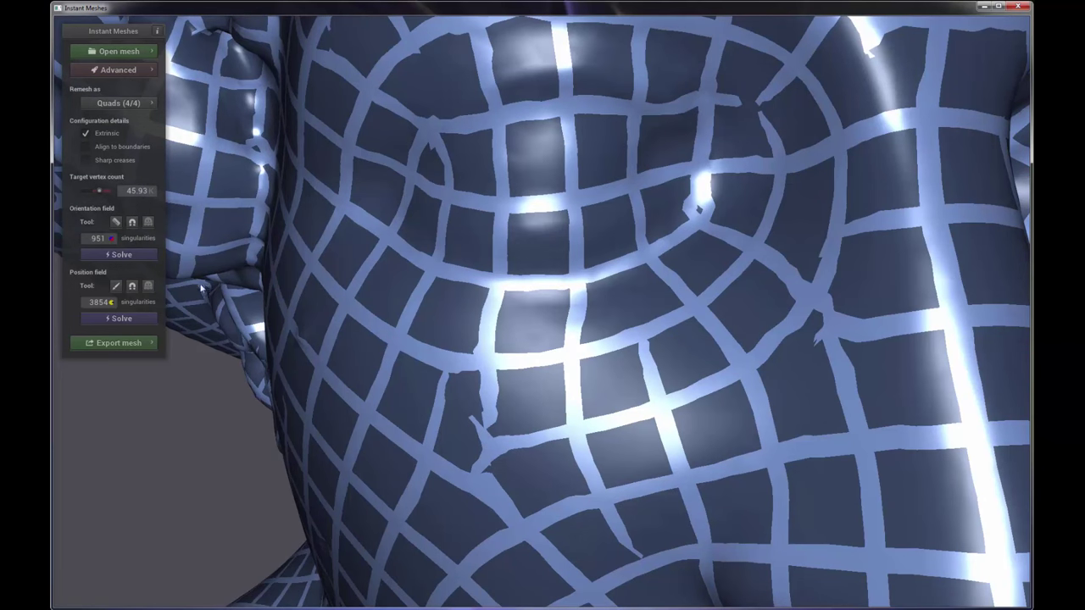
Step: Draw Edge Brush strokes arcing along the upper eyelid and along the lower eyelid
click(116, 285)
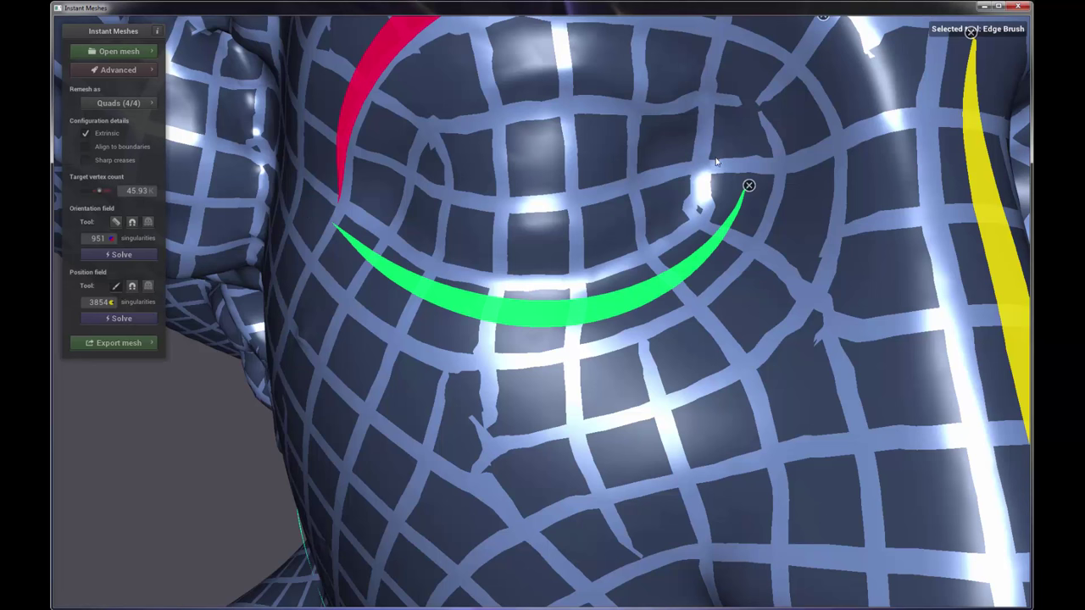
drag(714, 155, 664, 100)
drag(595, 79, 513, 84)
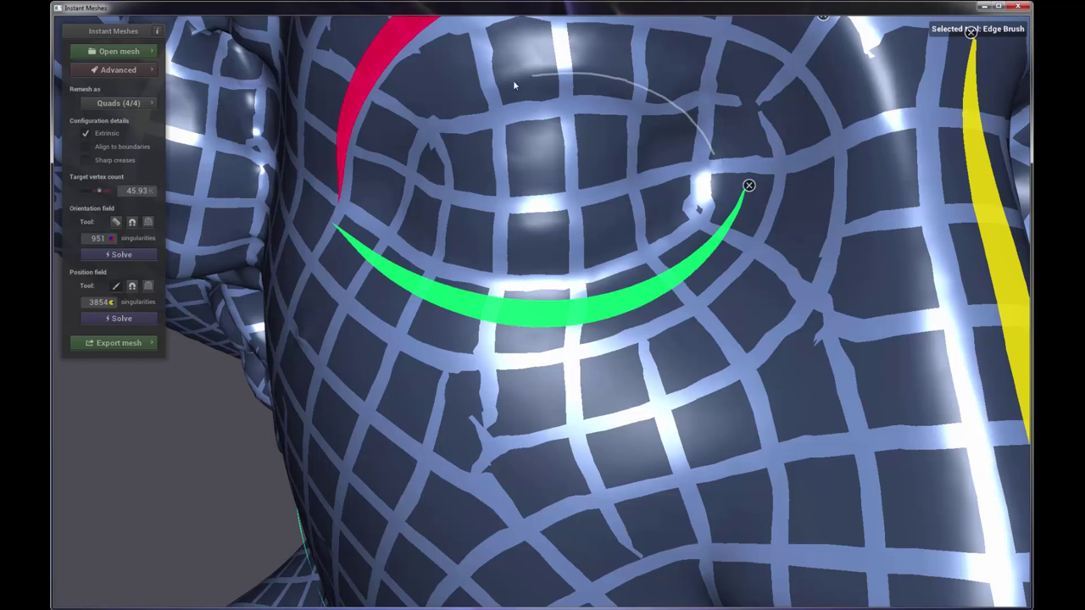
drag(437, 122, 403, 153)
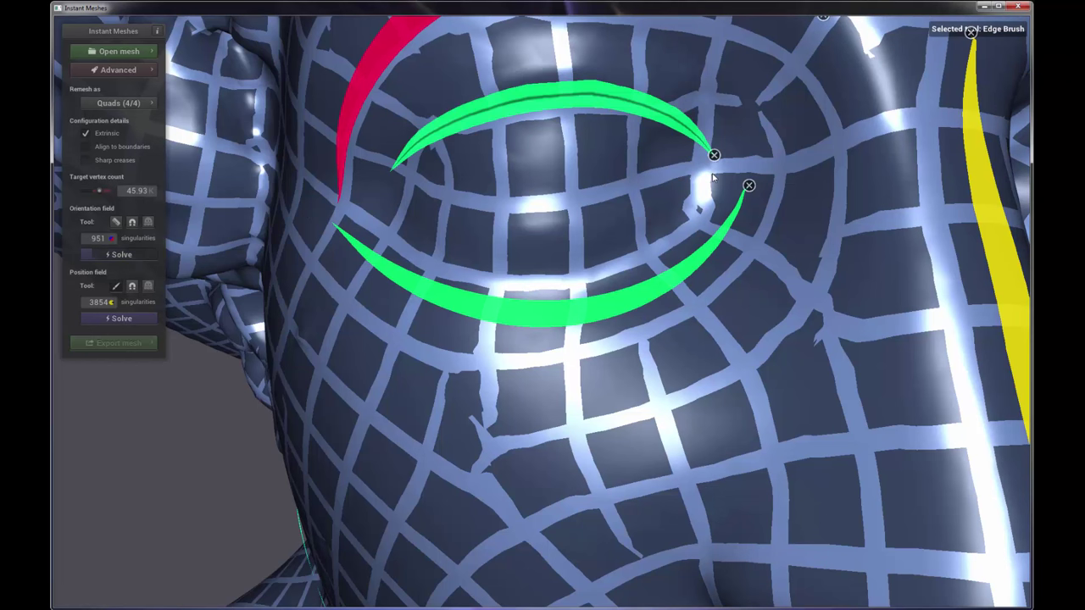
mouse_move(703, 180)
mouse_down()
mouse_move(580, 240)
mouse_move(498, 227)
mouse_move(406, 185)
mouse_move(466, 182)
mouse_up()
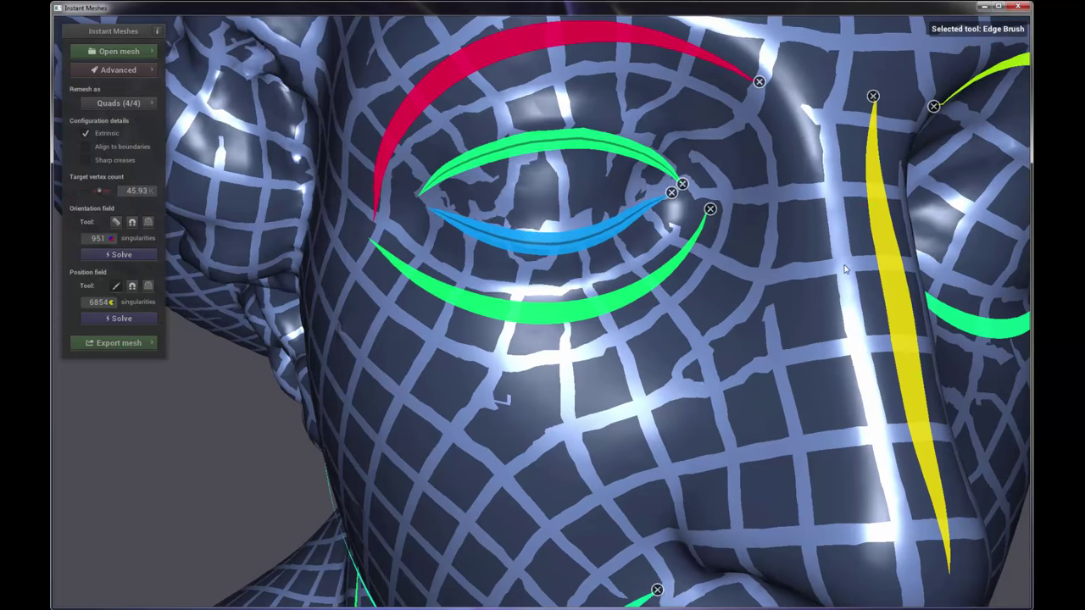
Step: Orbit to the other eye and draw guide strokes along its upper and lower eyelid
click(113, 287)
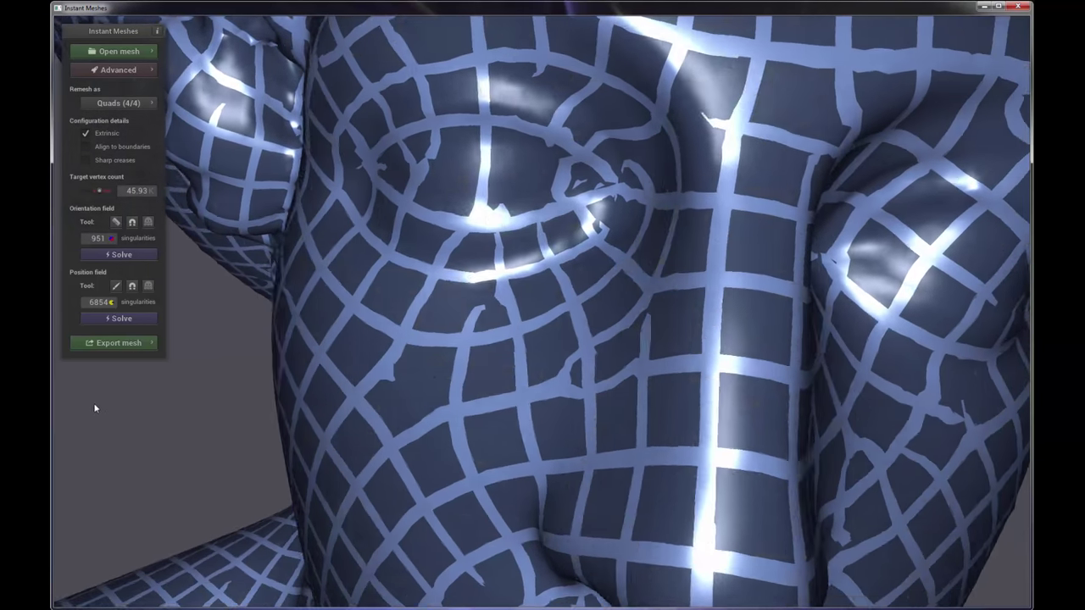
drag(95, 408, 634, 309)
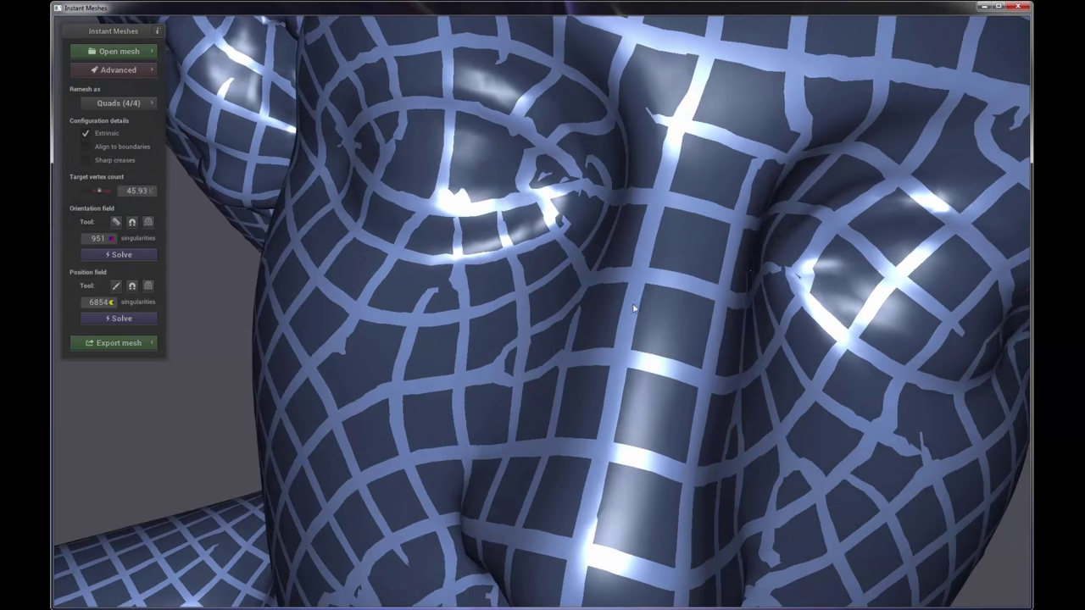
drag(846, 247, 413, 301)
click(116, 288)
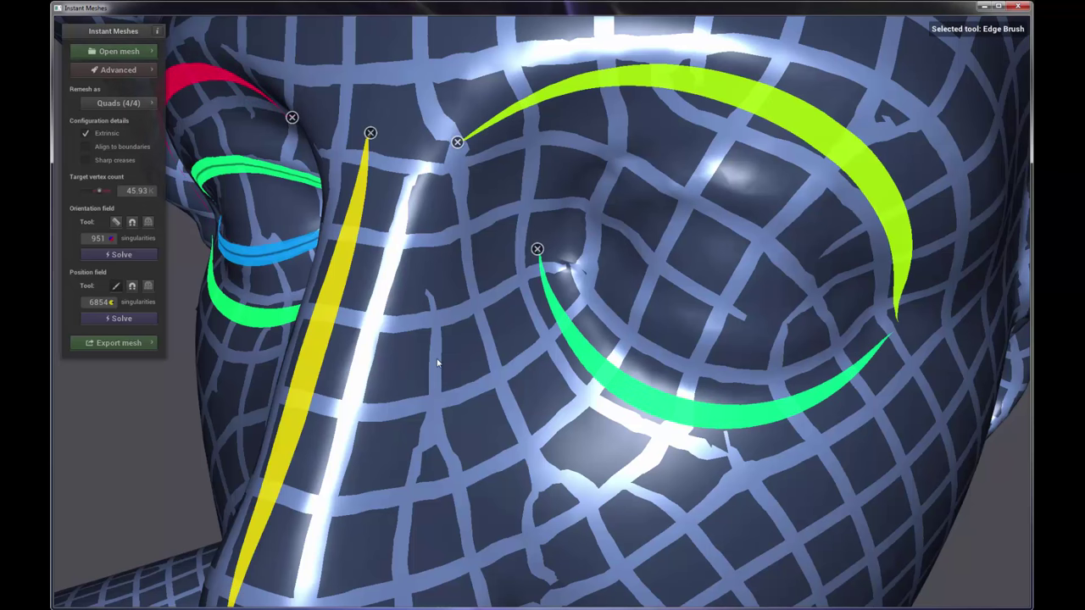
mouse_move(614, 216)
mouse_down()
mouse_move(673, 201)
mouse_move(758, 213)
mouse_move(807, 253)
mouse_up()
drag(842, 285, 843, 282)
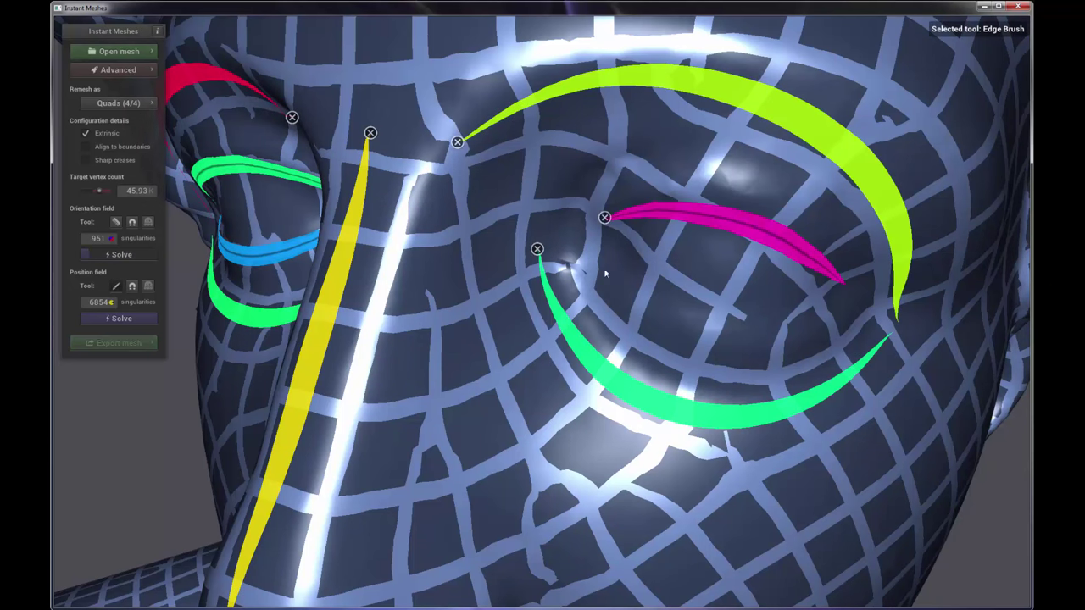
mouse_move(599, 243)
mouse_down()
mouse_move(624, 283)
mouse_move(677, 315)
mouse_up()
drag(837, 303, 837, 303)
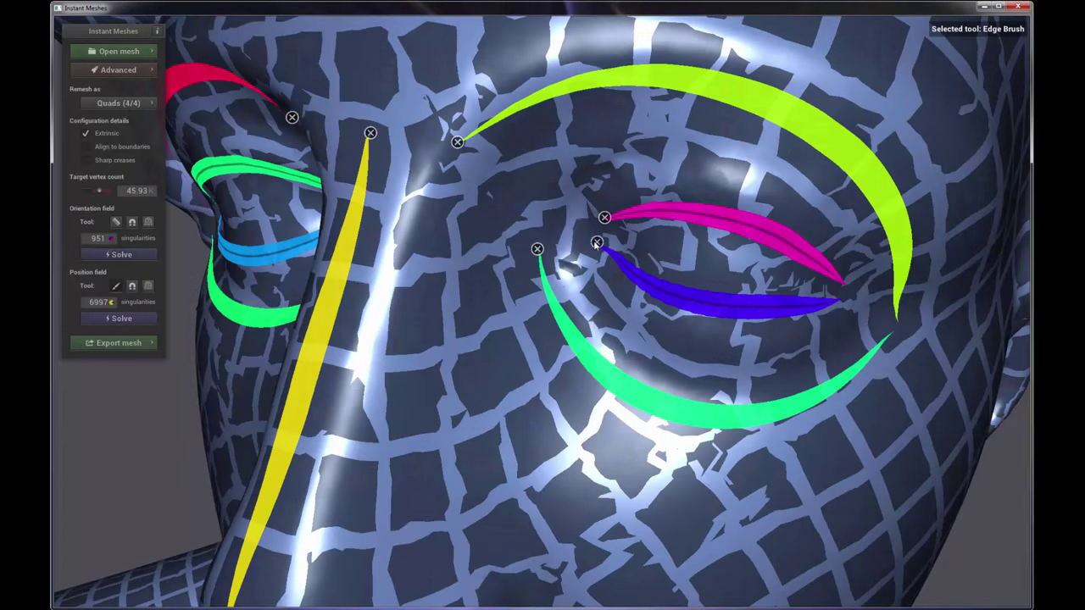
Step: Remove the bad lower-eyelid stroke, redraw it as one long curve, and zoom out
click(596, 241)
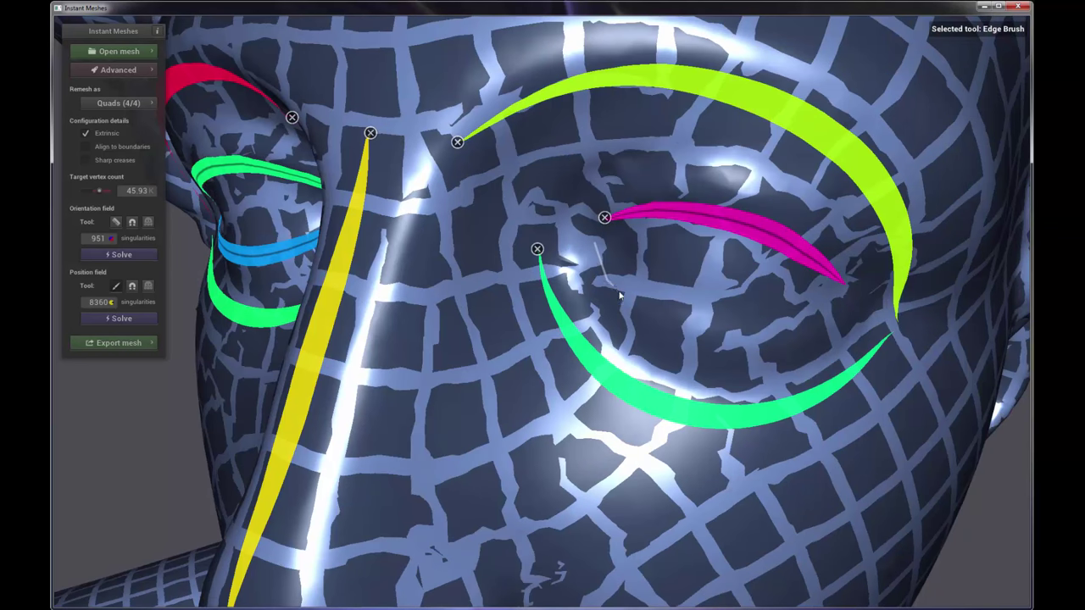
mouse_move(619, 295)
mouse_down()
mouse_move(685, 331)
mouse_move(763, 343)
mouse_move(846, 302)
mouse_up()
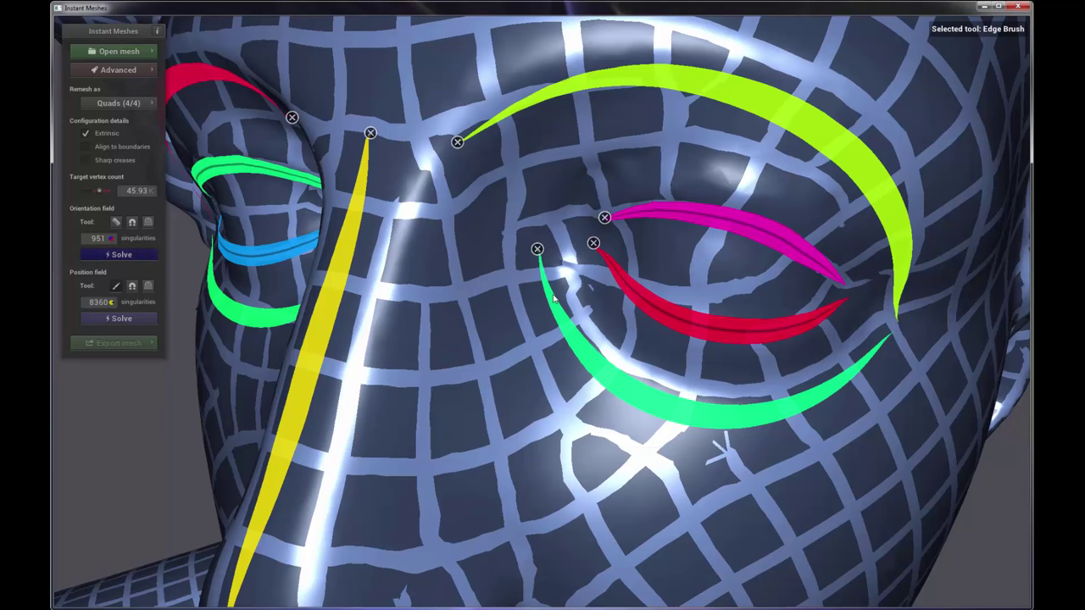
scroll(553, 295, down, 2)
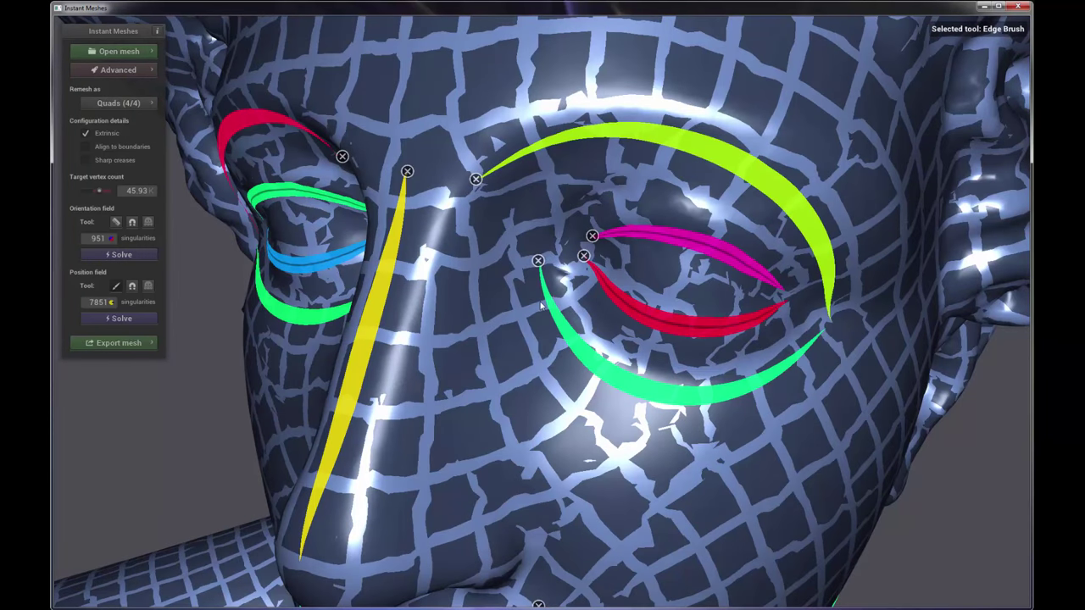
scroll(543, 303, down, 3)
scroll(510, 300, down, 2)
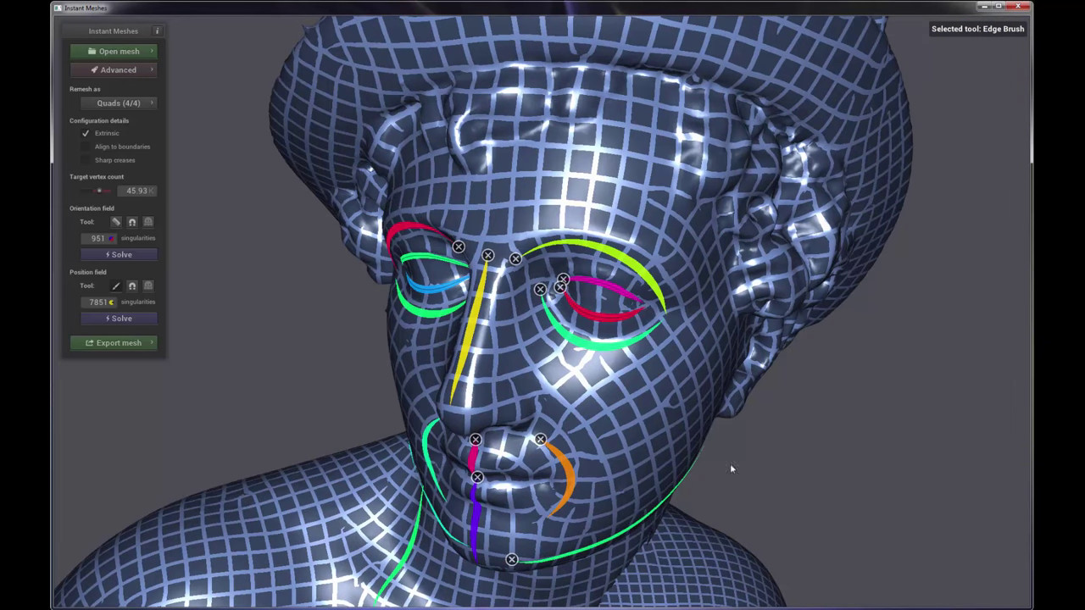
Step: Extract the final quad mesh from the Export mesh panel
click(115, 343)
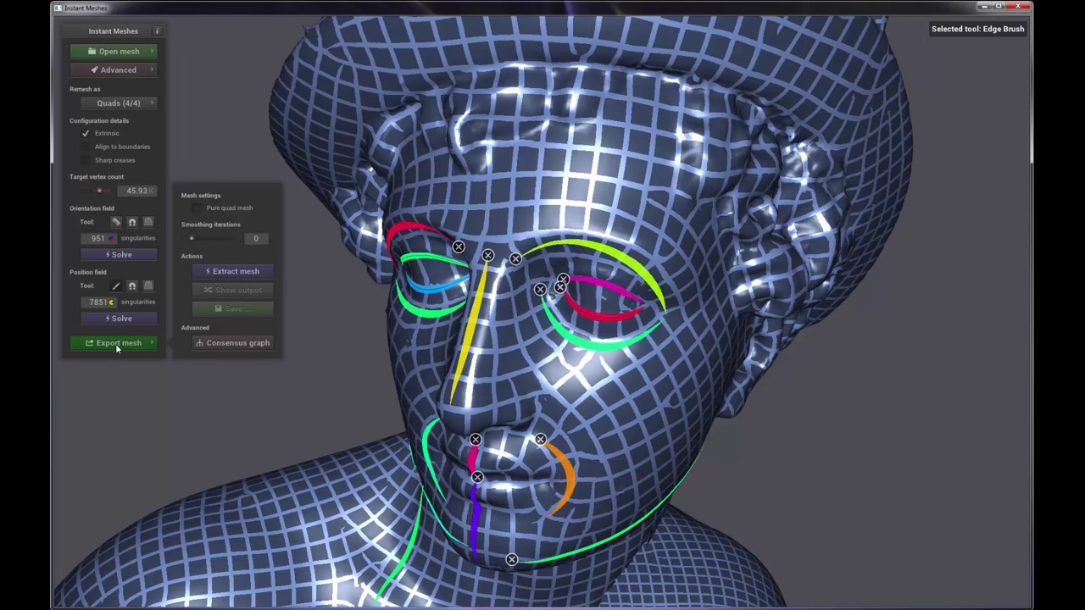
click(219, 272)
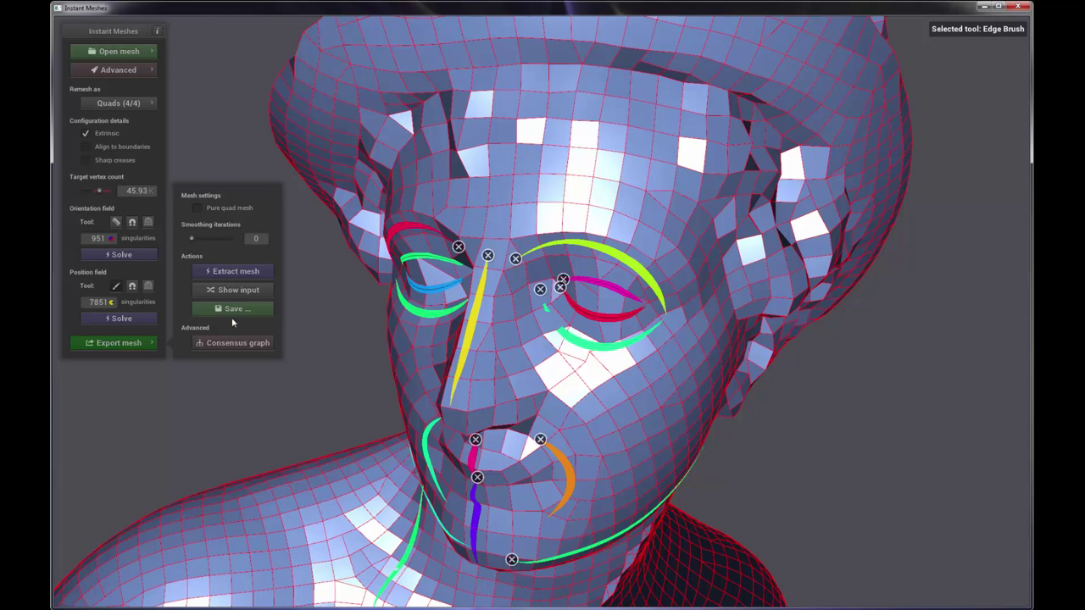
Step: Hide the edge guides and orbit and zoom over the extracted quads on face, neck and shoulders
click(117, 286)
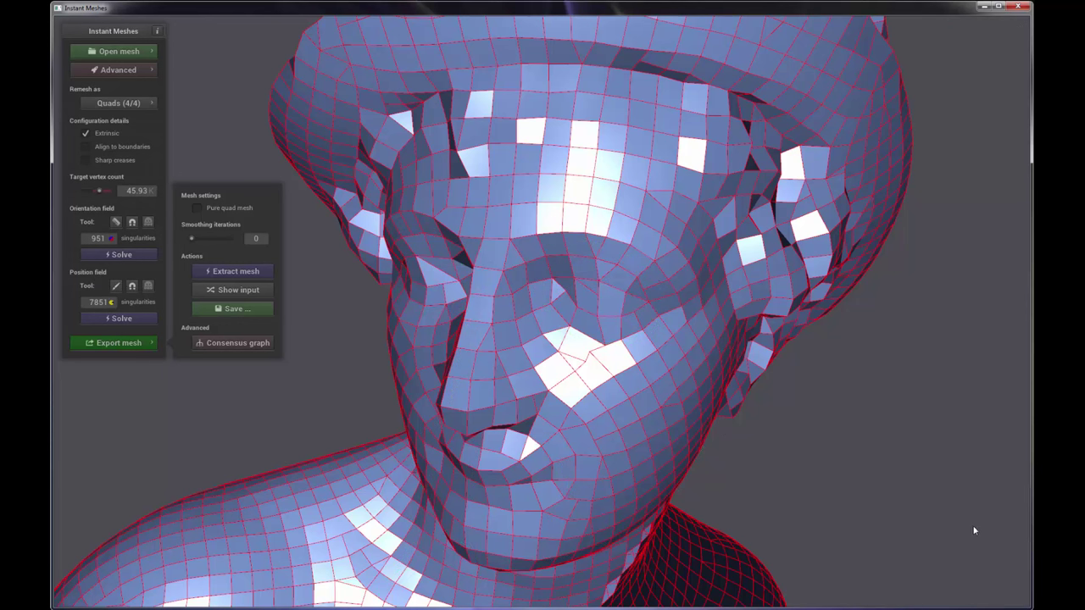
drag(898, 523, 819, 441)
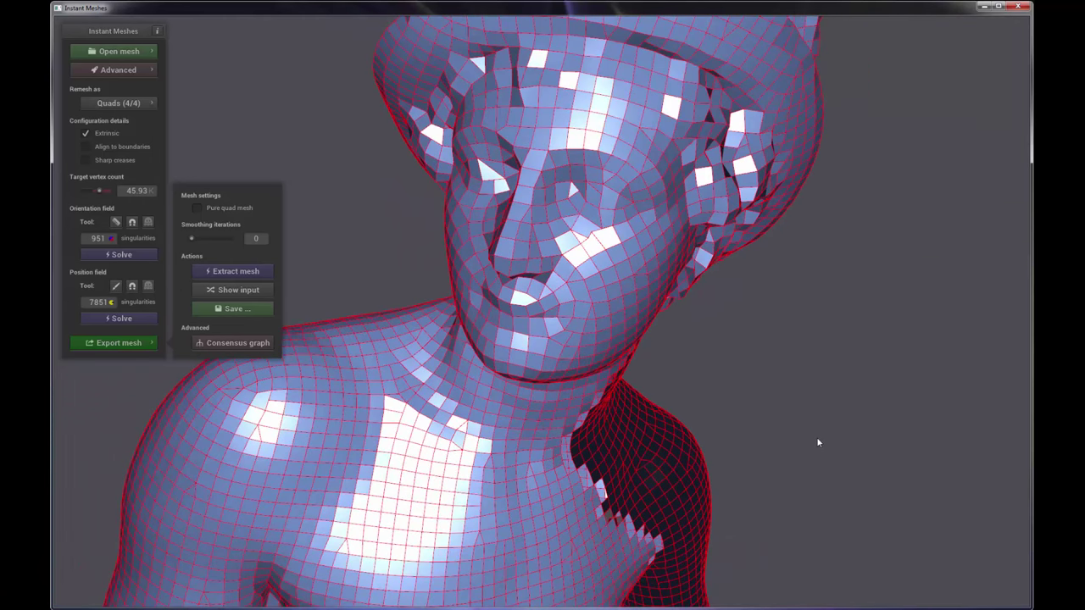
drag(768, 395, 916, 359)
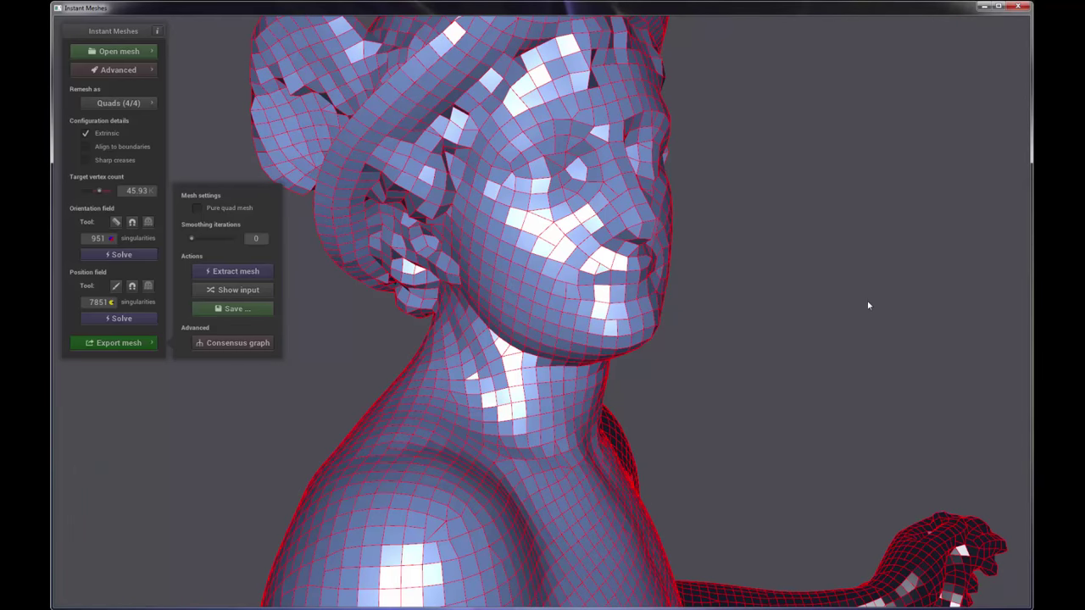
drag(867, 305, 761, 381)
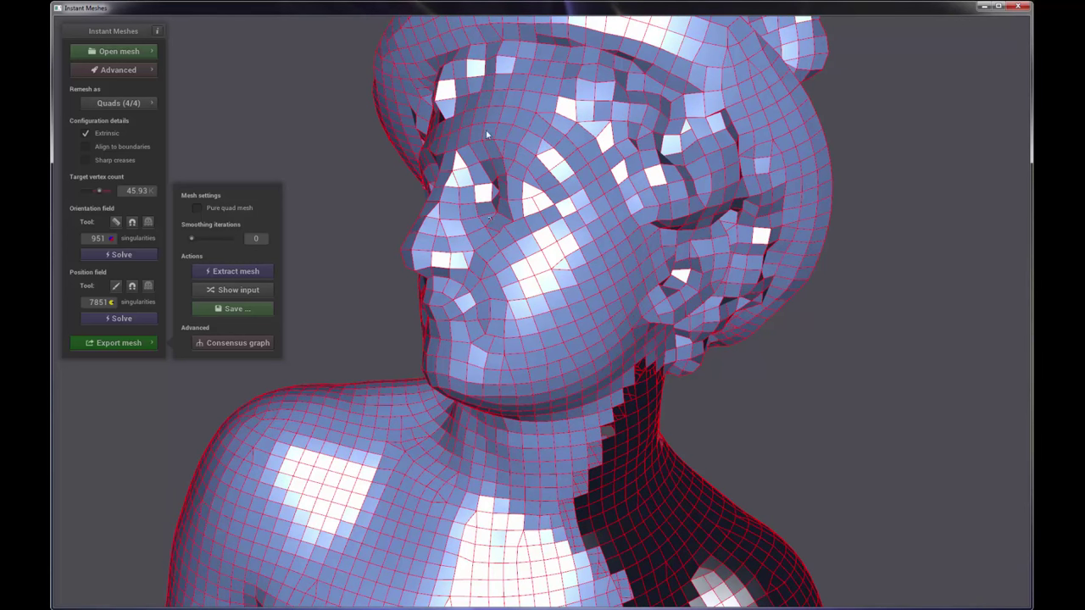
right_drag(511, 353, 574, 344)
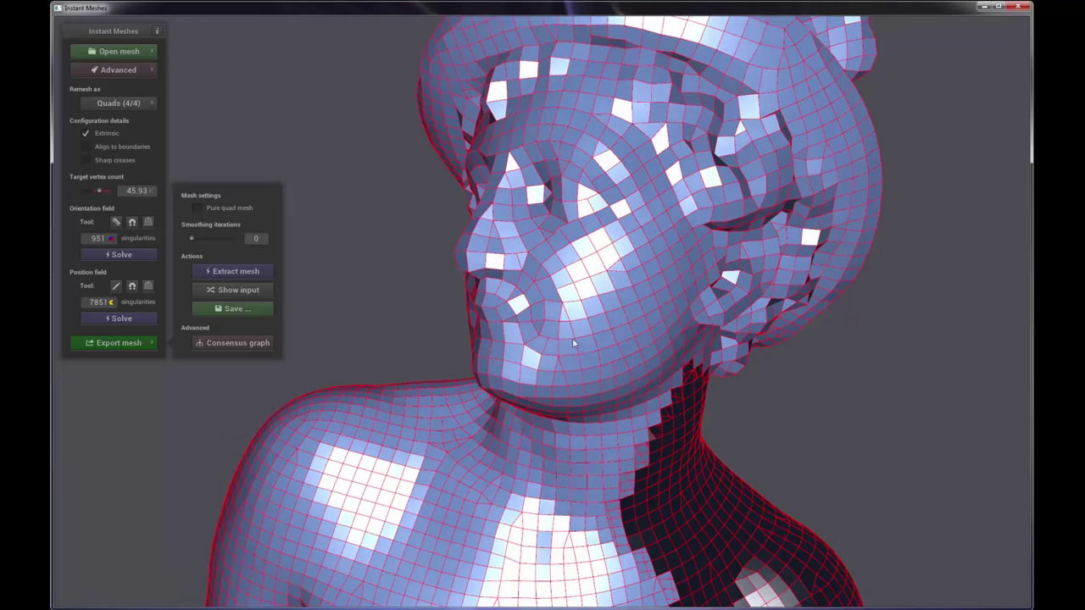
drag(574, 344, 595, 356)
scroll(490, 327, down, 3)
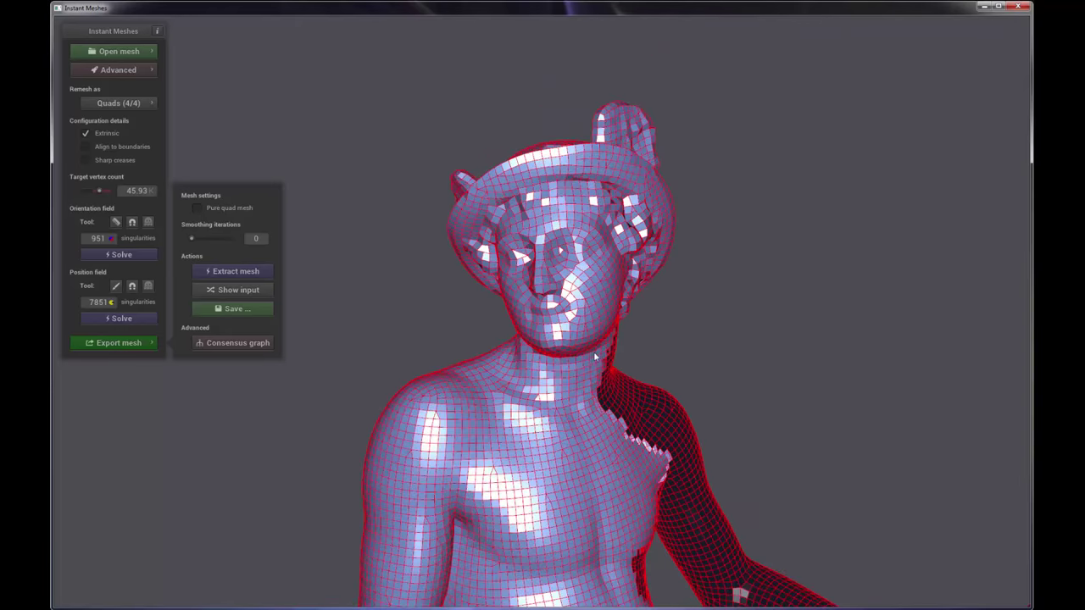
drag(549, 383, 552, 372)
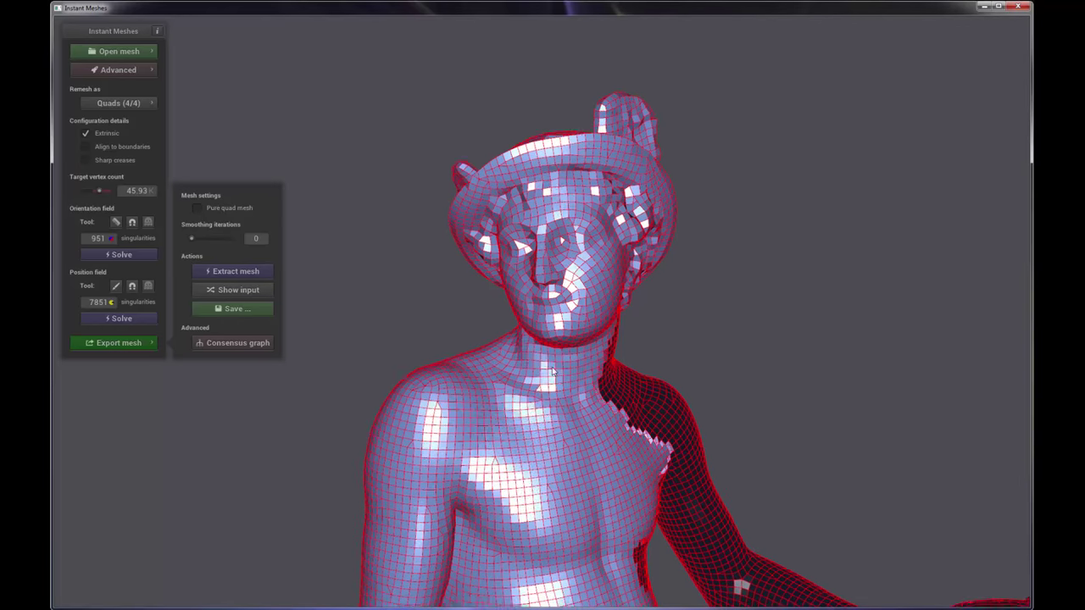
scroll(552, 371, down, 5)
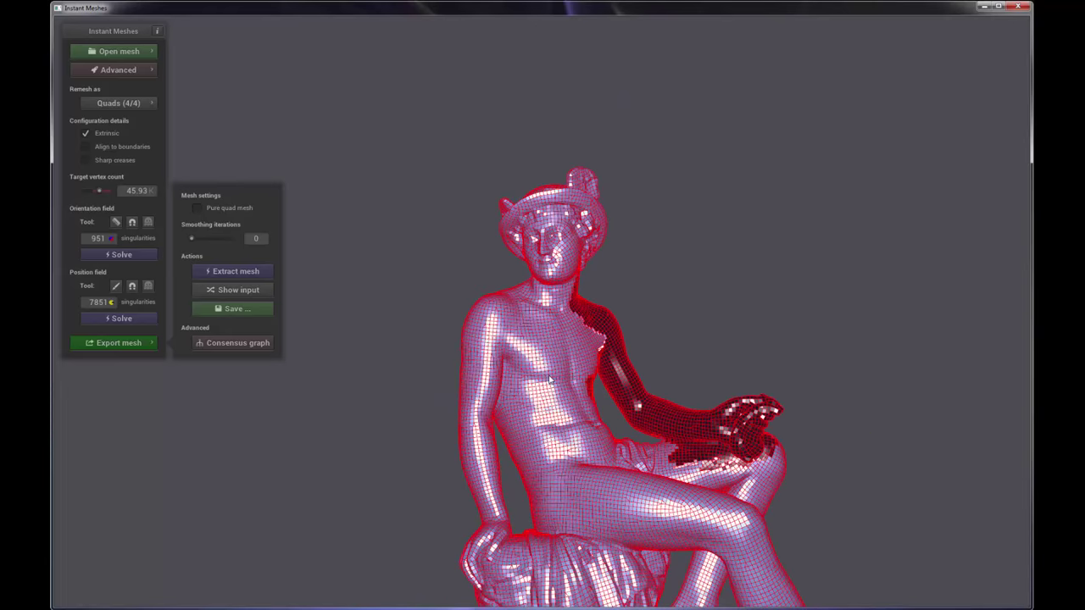
scroll(550, 379, up, 8)
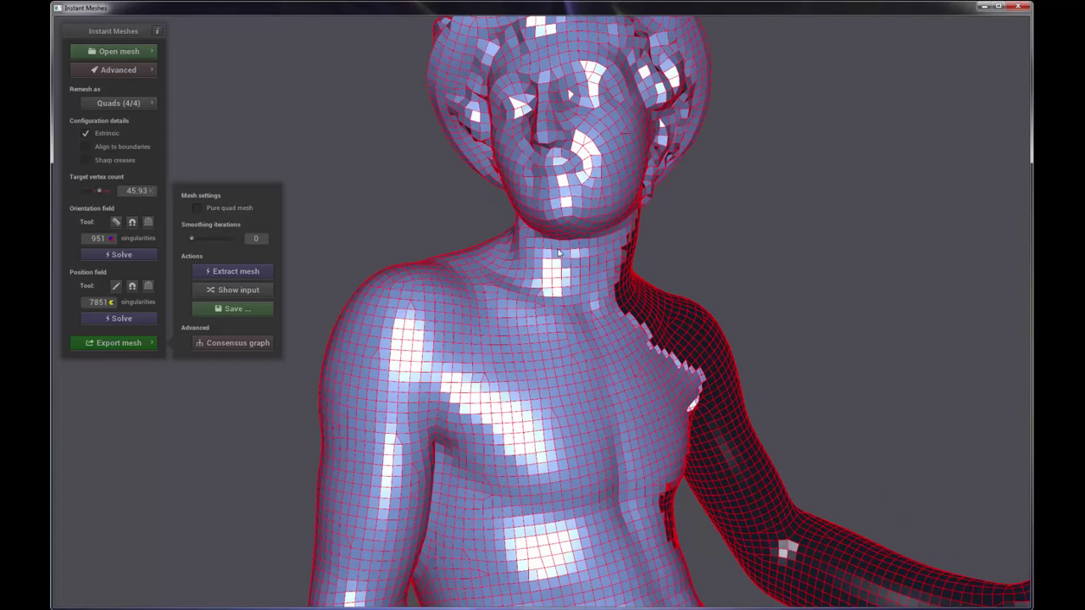
drag(594, 123, 588, 206)
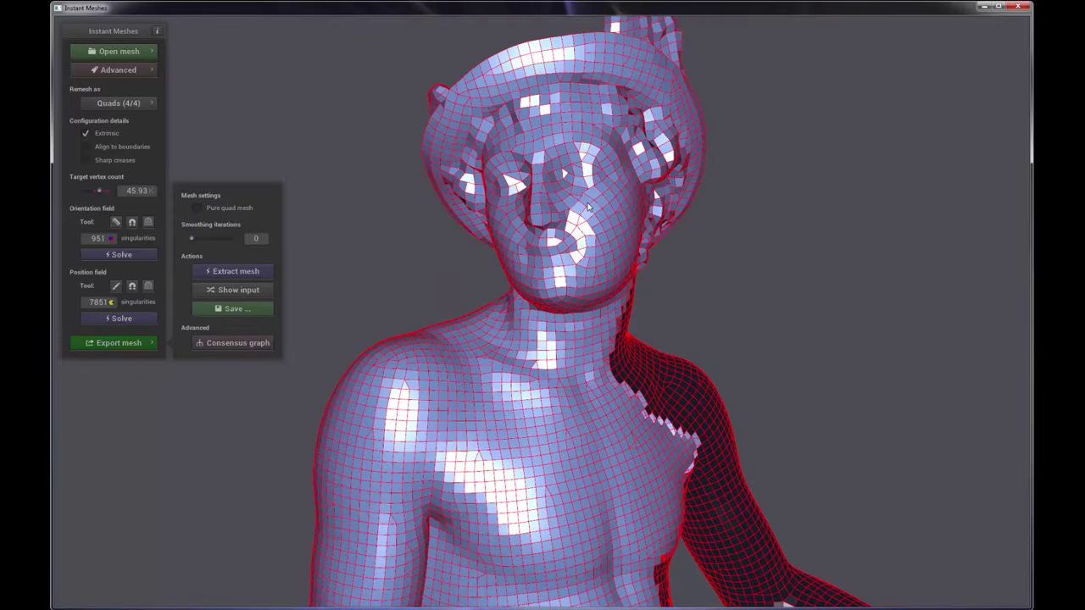
scroll(589, 206, up, 3)
scroll(652, 220, up, 2)
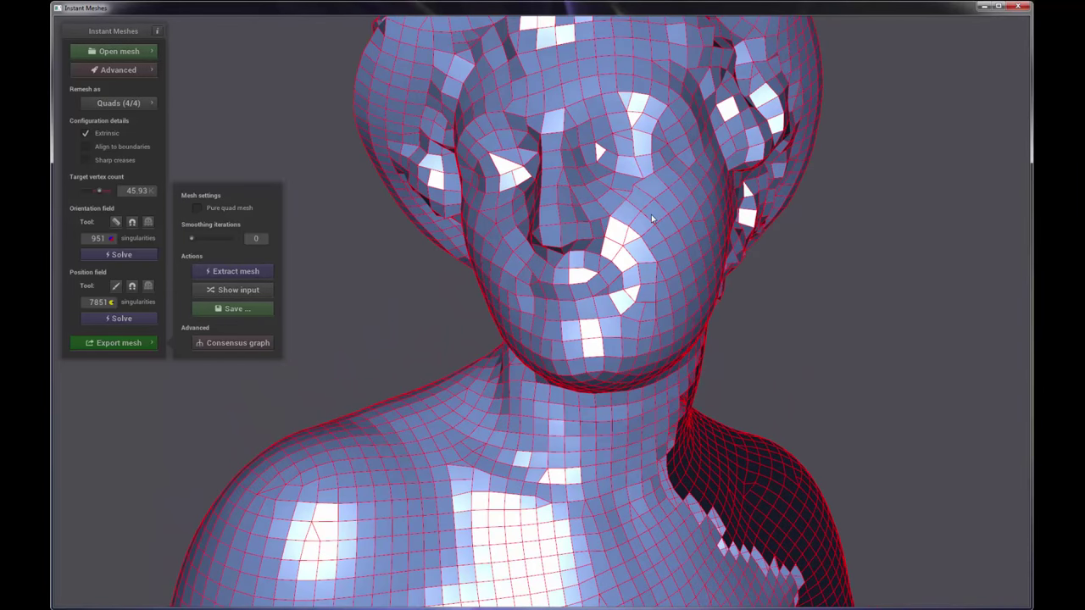
Step: Save the extracted quad mesh as an OBJ file named starting with 'M', then switch to 3ds Max
click(234, 309)
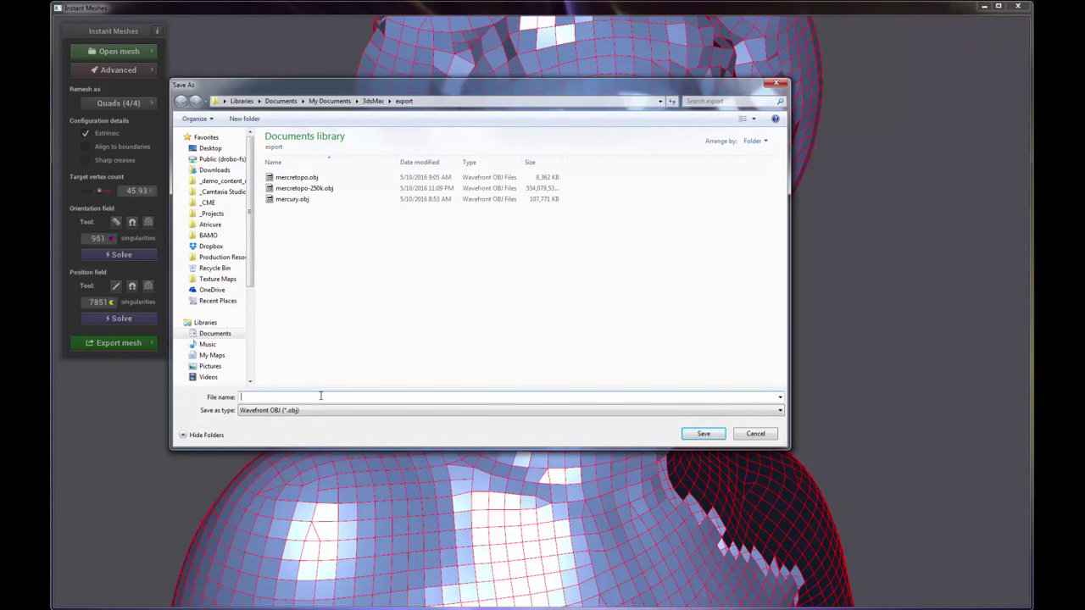
text(Mer)
key(Return)
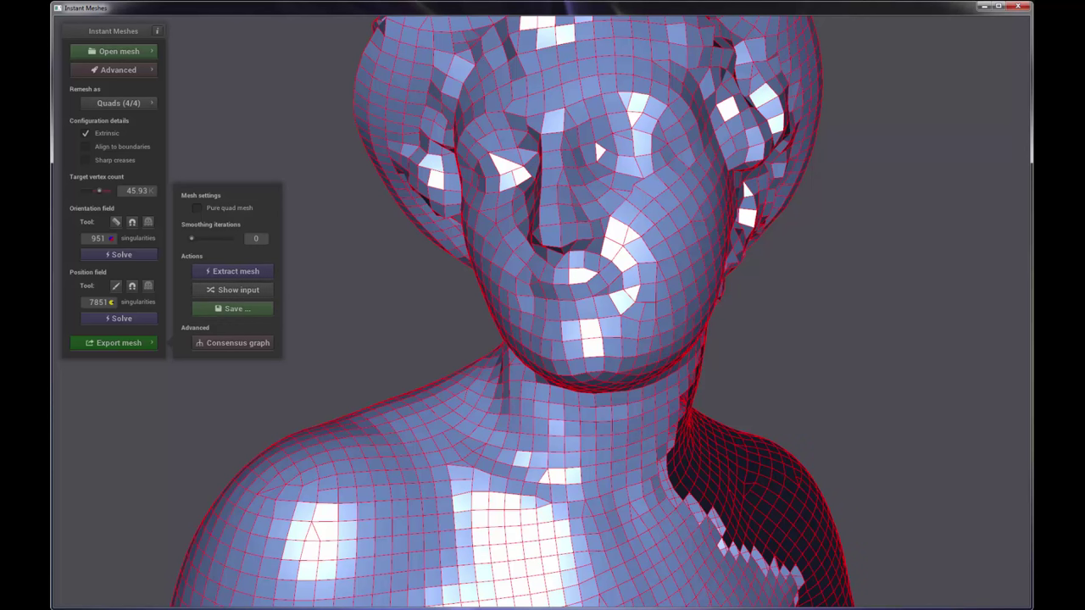
click(613, 591)
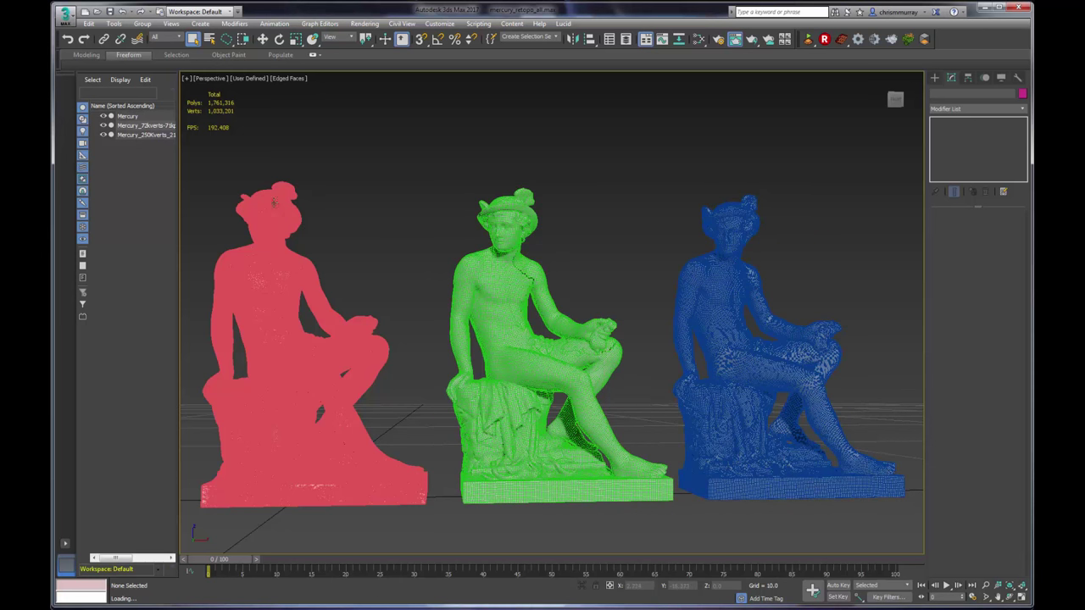
Step: Zoom and pan across the statues, closing in on the green statue's head, torso and thigh
scroll(274, 200, up, 10)
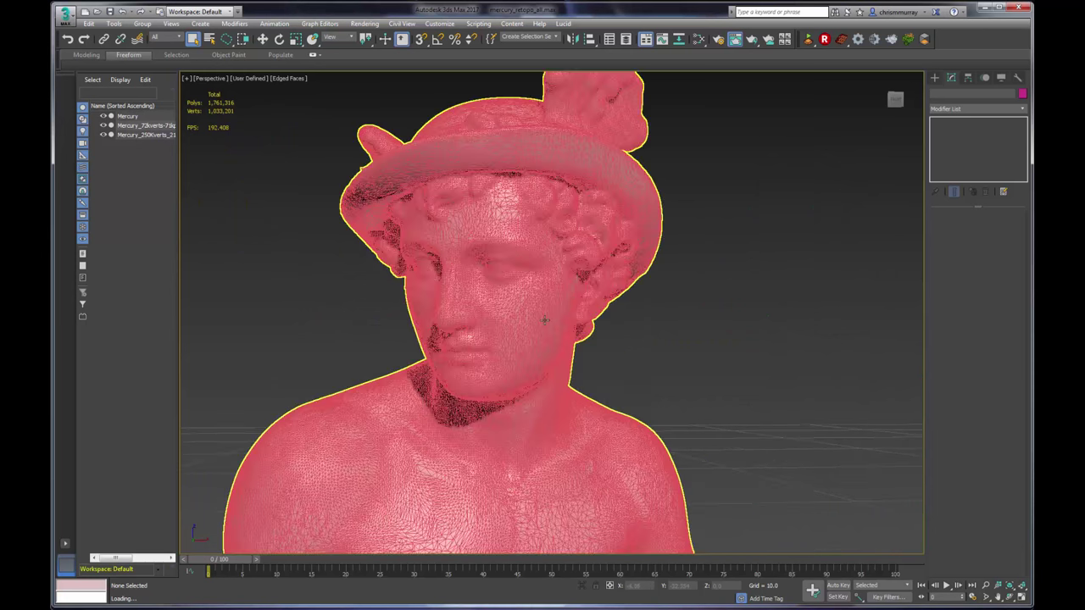
scroll(545, 321, up, 5)
scroll(545, 320, down, 4)
scroll(536, 288, up, 3)
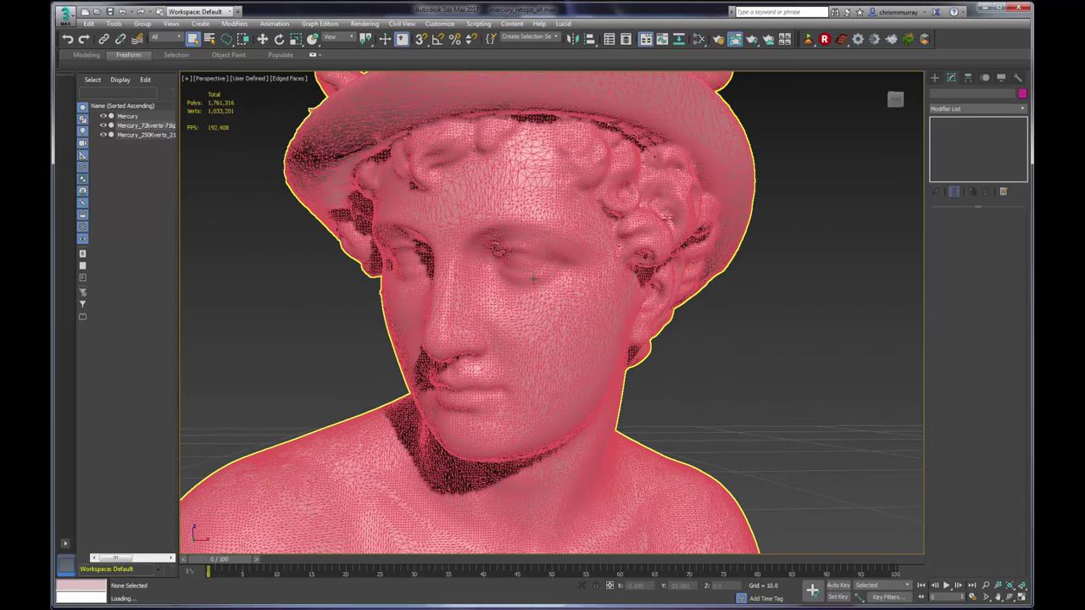
mouse_move(535, 254)
middle_down()
mouse_move(565, 286)
mouse_move(580, 285)
mouse_move(530, 235)
middle_up()
scroll(562, 242, up, 5)
scroll(565, 246, down, 5)
scroll(543, 280, up, 3)
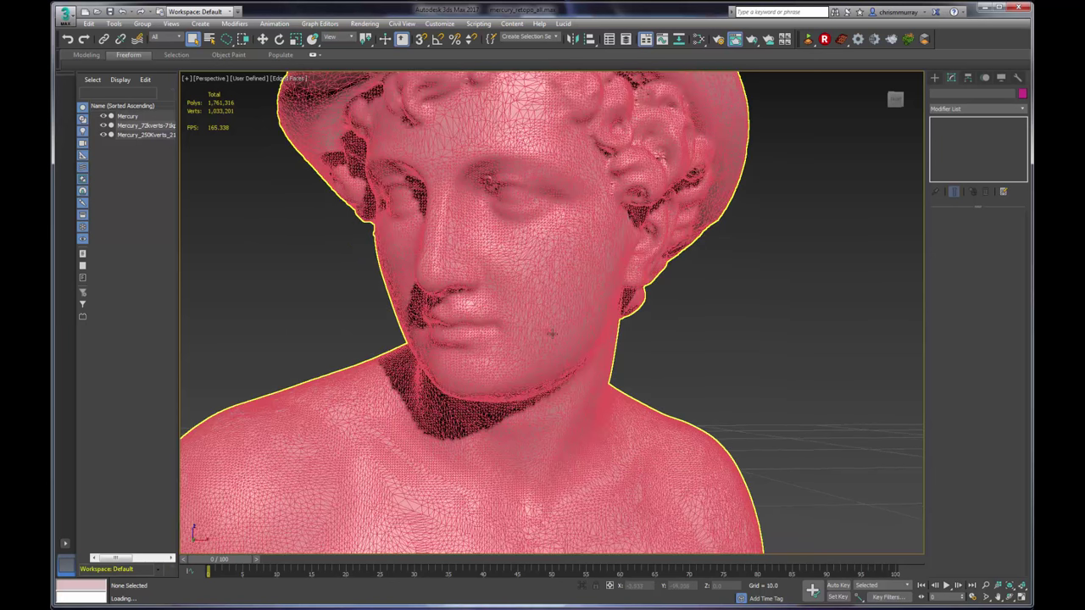
middle_drag(553, 334, 408, 246)
scroll(582, 317, down, 5)
scroll(580, 303, down, 7)
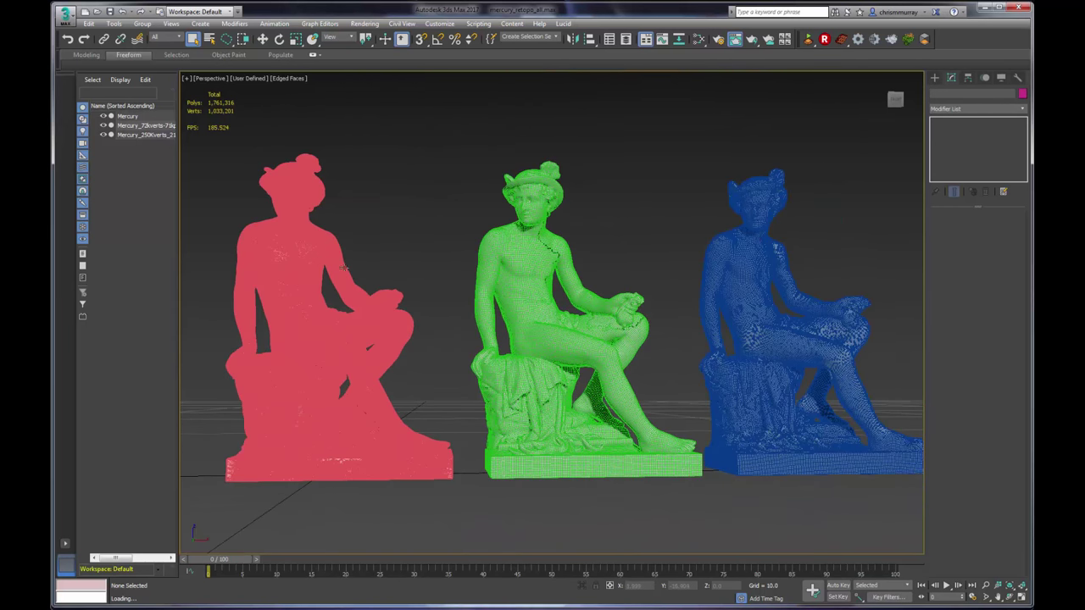
scroll(551, 259, up, 8)
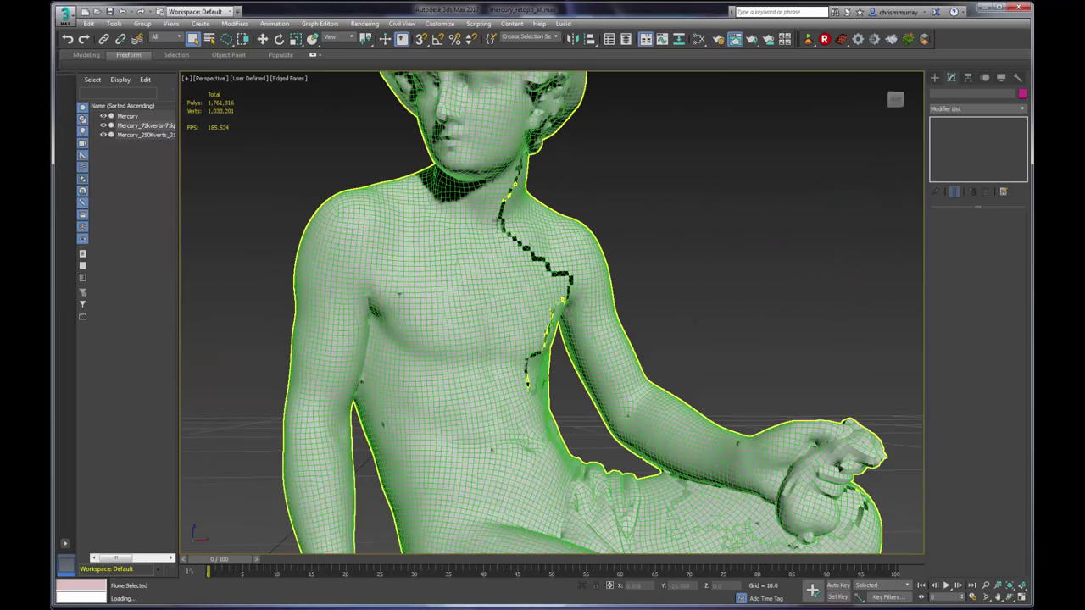
middle_drag(497, 222, 515, 283)
scroll(516, 283, up, 3)
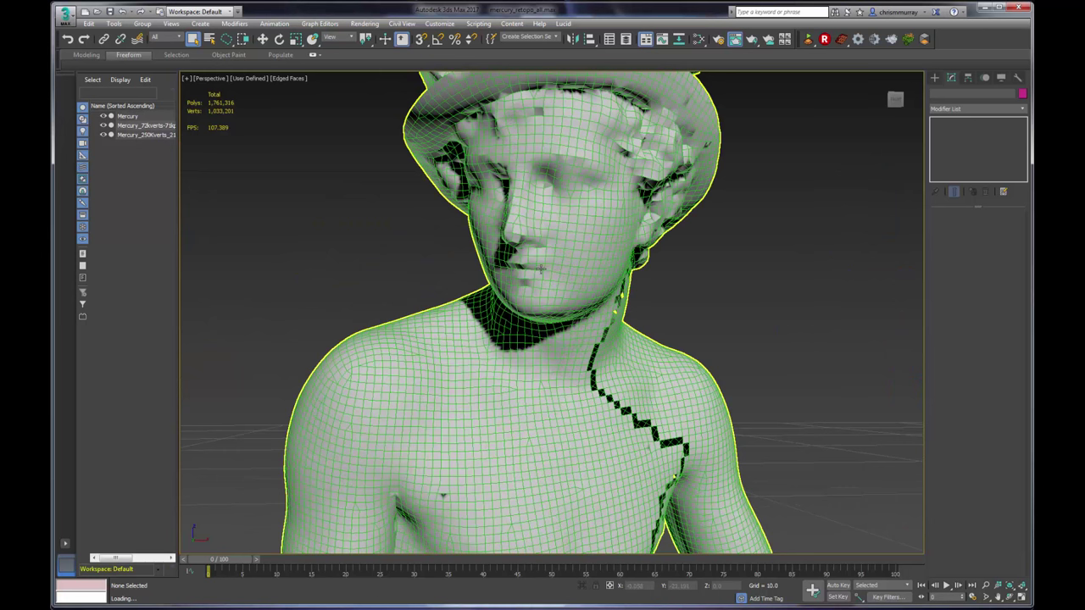
middle_drag(538, 225, 528, 317)
scroll(529, 317, up, 3)
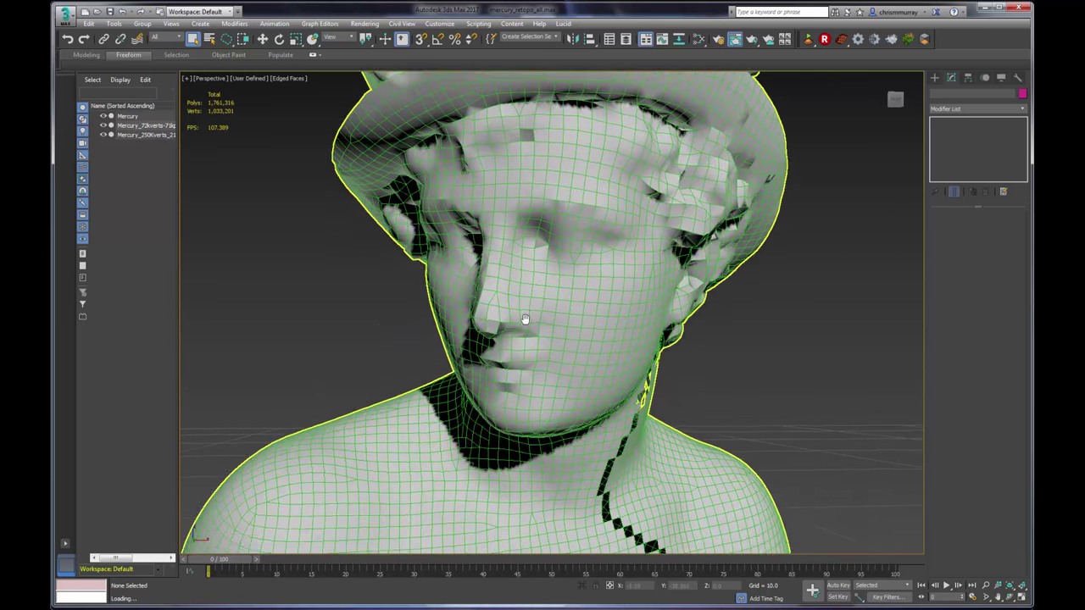
scroll(593, 323, down, 3)
middle_drag(593, 323, 585, 253)
scroll(585, 253, up, 2)
middle_drag(575, 345, 521, 271)
scroll(547, 229, down, 3)
scroll(585, 293, up, 4)
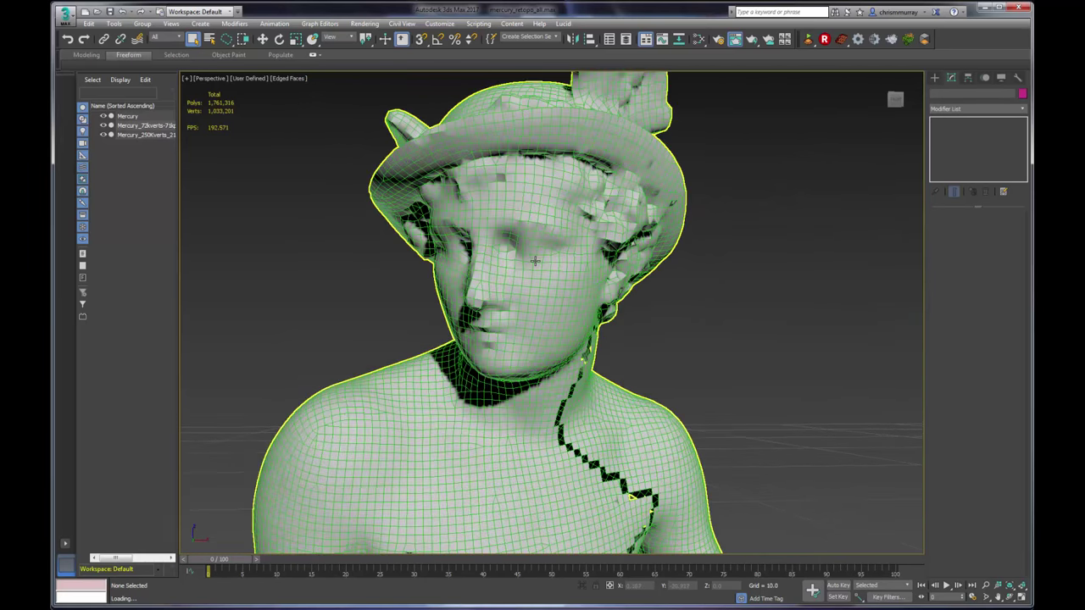
Step: Orbit around the heads comparing the green quad mesh with the blue high-res statue, then open the application menu
alt+middle_drag(586, 246, 552, 240)
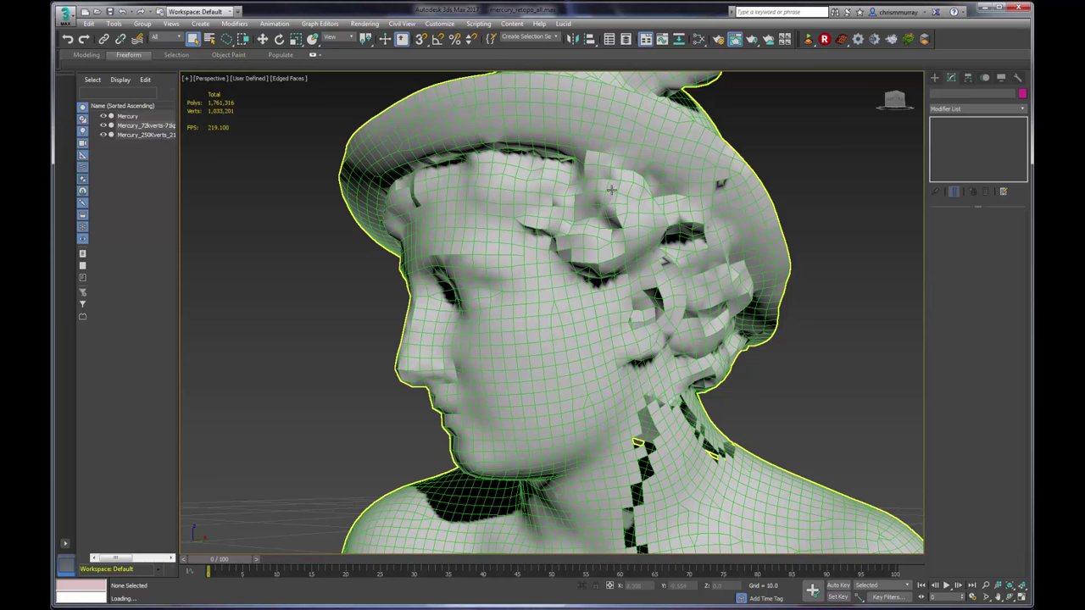
alt+middle_drag(593, 242, 546, 238)
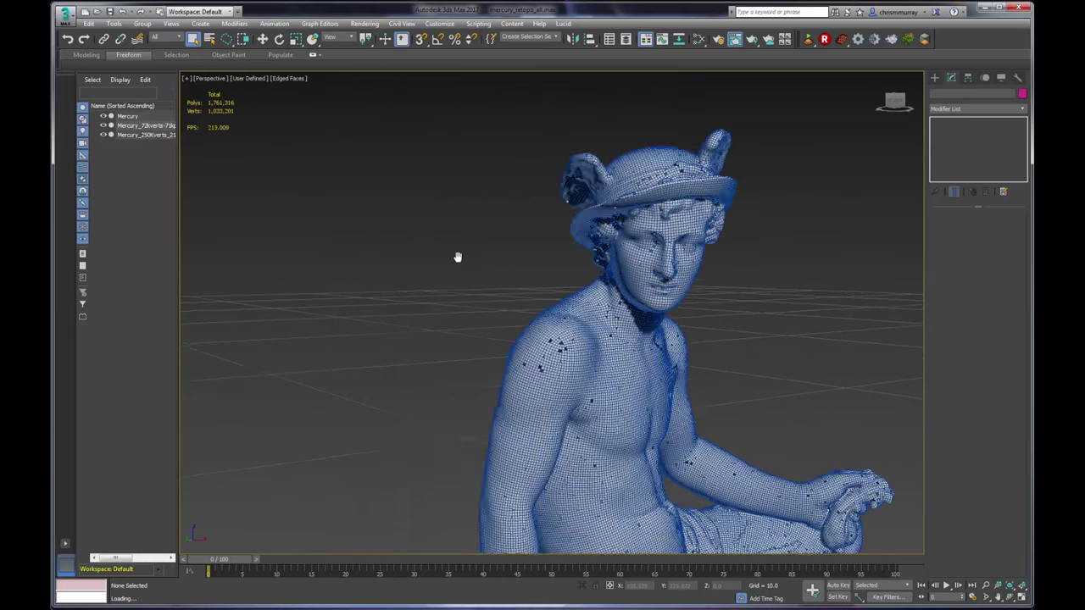
alt+middle_drag(458, 254, 574, 264)
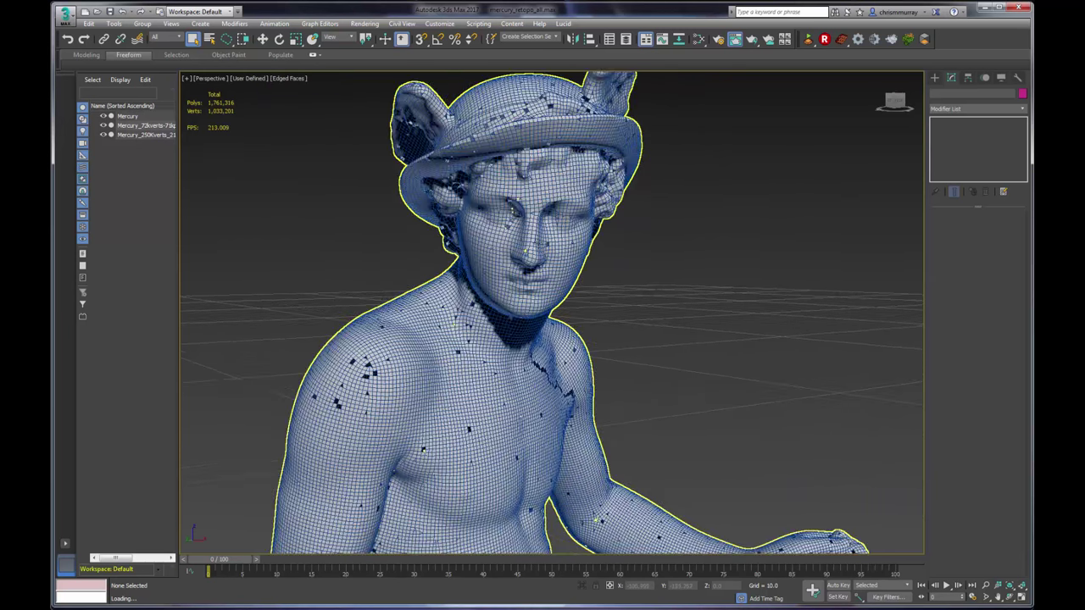
alt+middle_drag(508, 254, 420, 225)
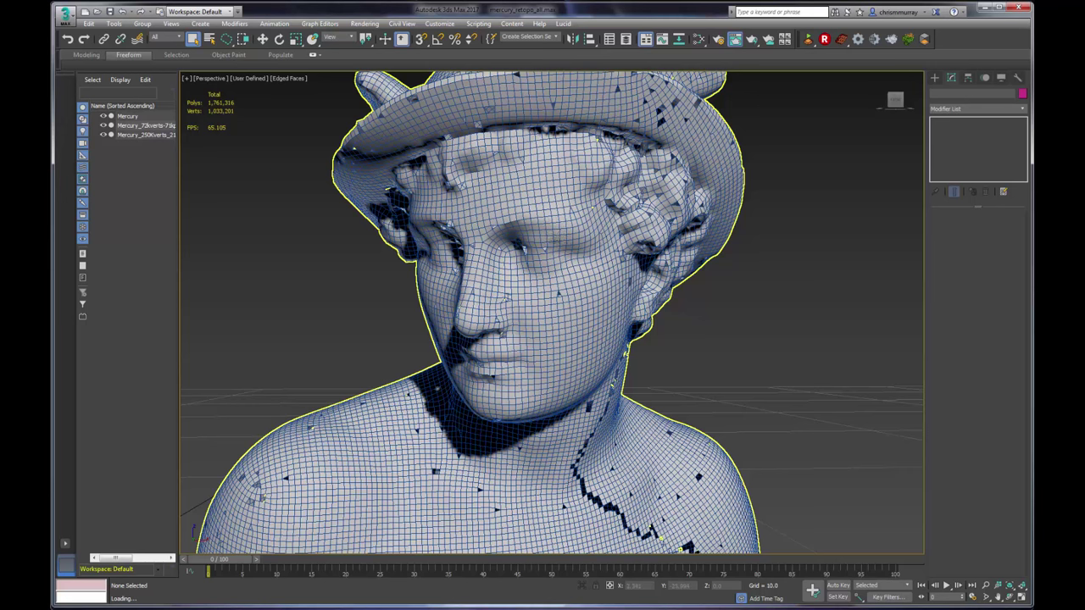
alt+middle_drag(543, 254, 611, 272)
scroll(611, 271, down, 3)
alt+middle_drag(608, 225, 427, 277)
scroll(459, 291, up, 3)
scroll(427, 276, up, 2)
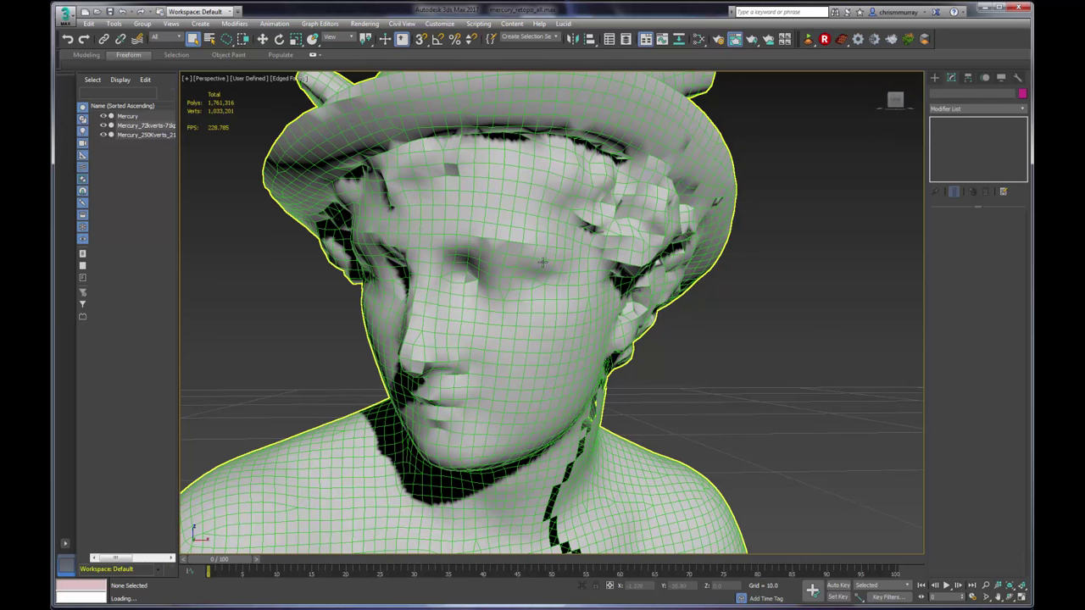
scroll(613, 332, down, 10)
middle_drag(554, 303, 451, 269)
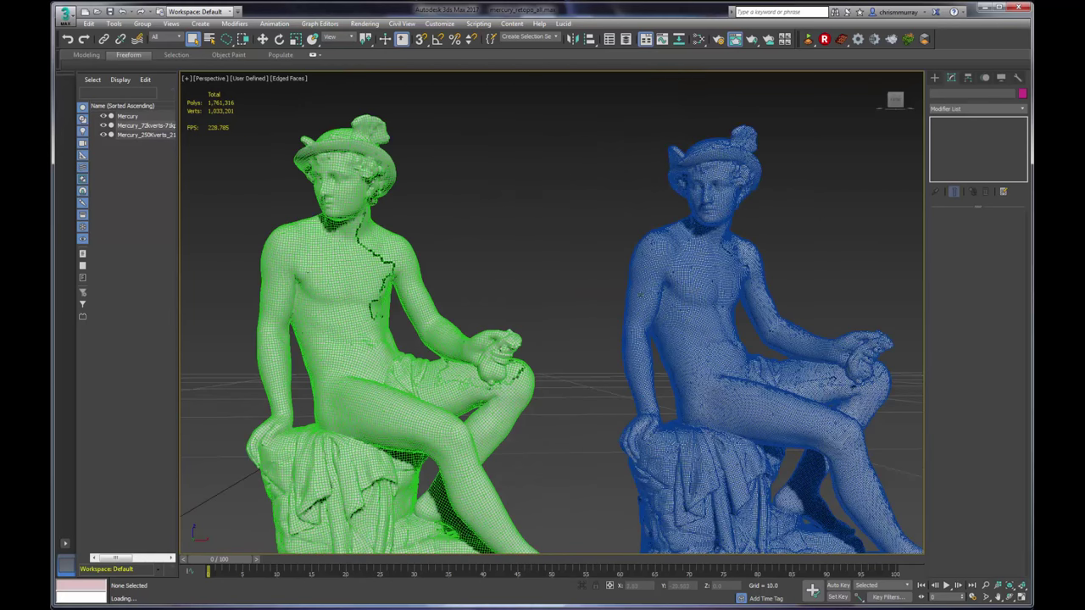
click(65, 16)
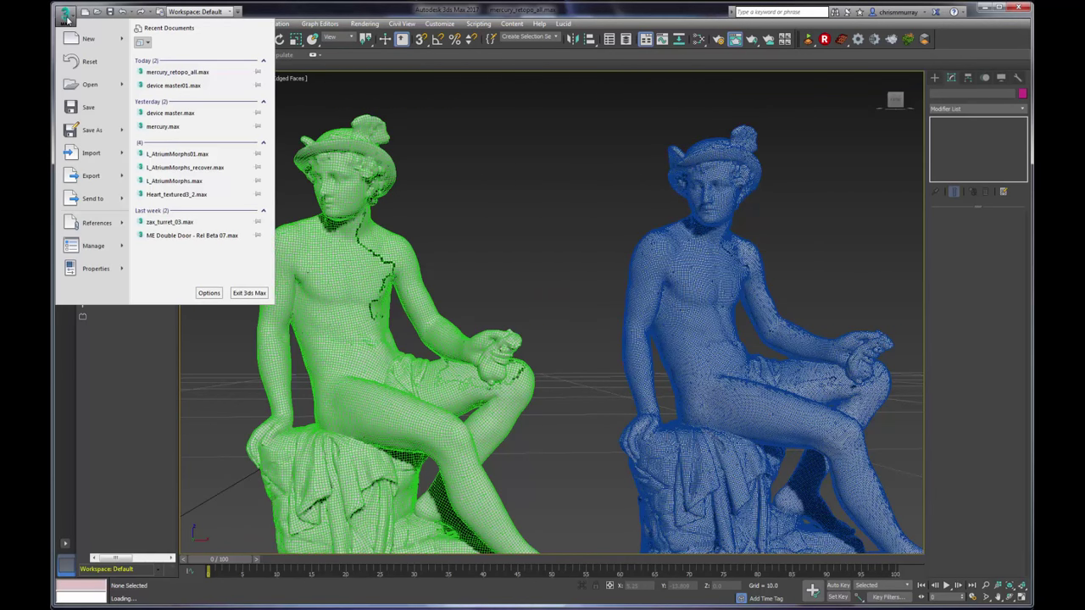
Step: Import merc-retopo3-45k.obj from the export folder as the 'default' object
click(93, 154)
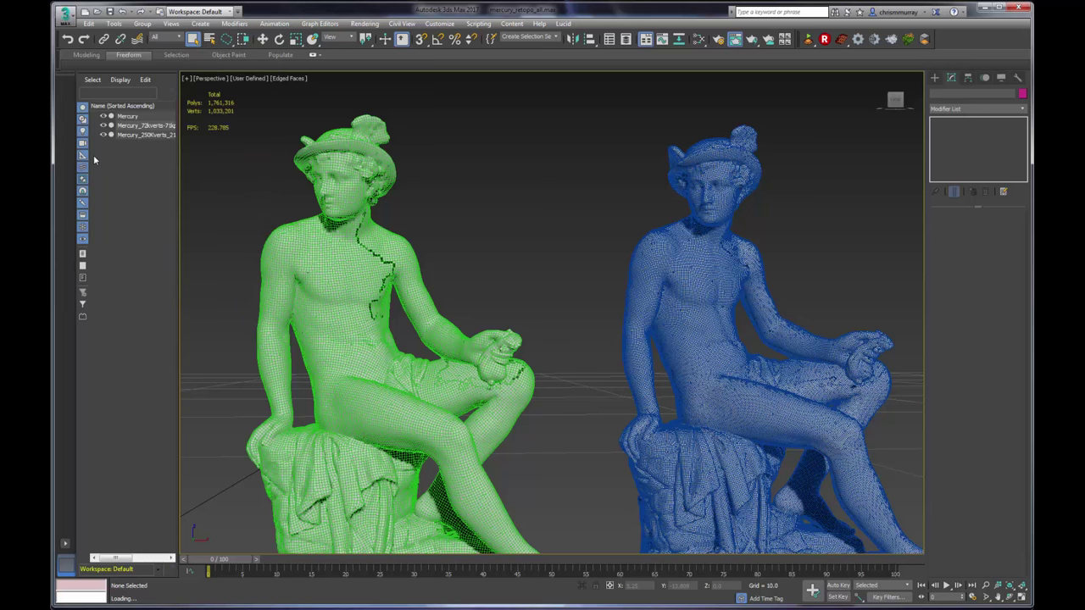
click(85, 70)
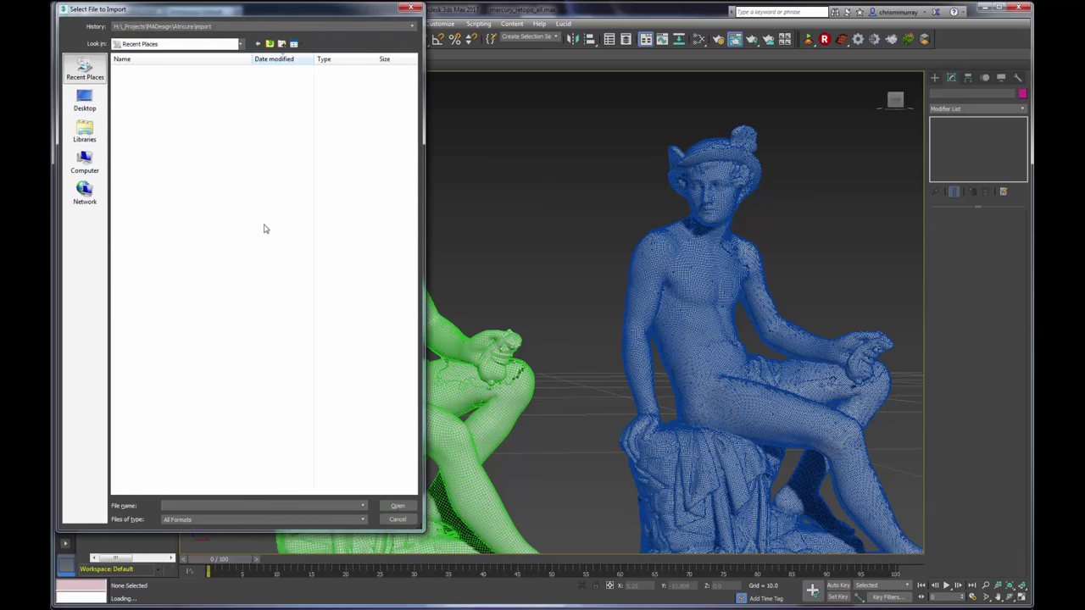
double_click(136, 71)
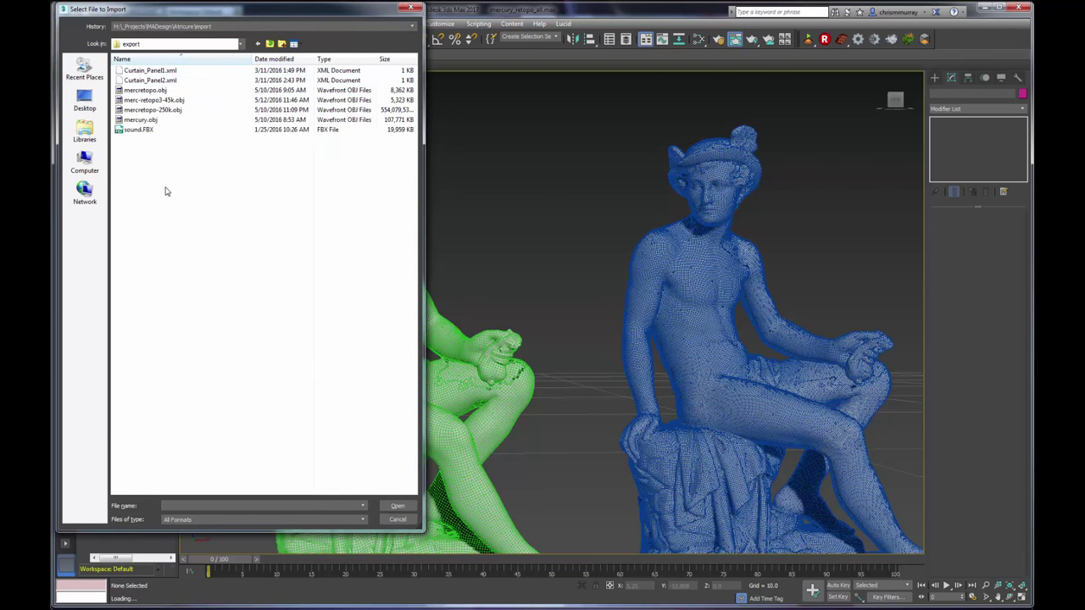
click(152, 100)
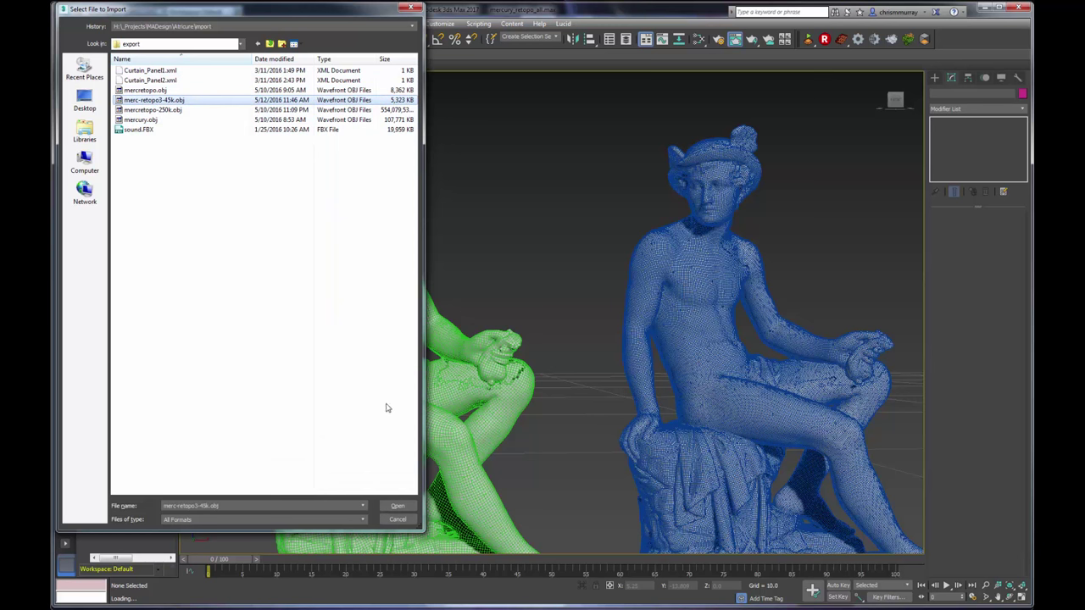
click(397, 507)
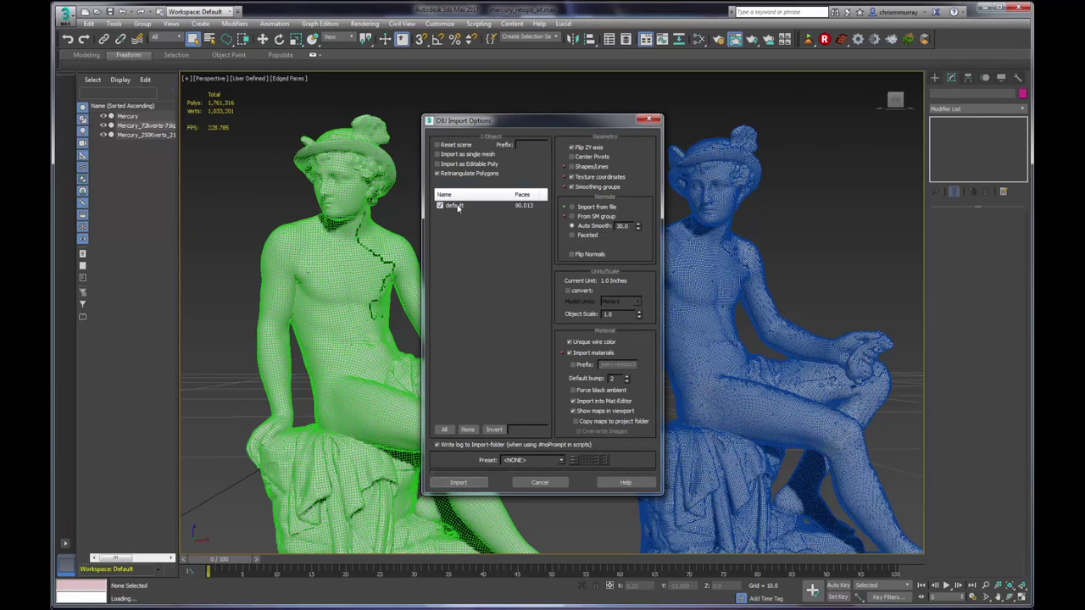
click(456, 207)
click(471, 483)
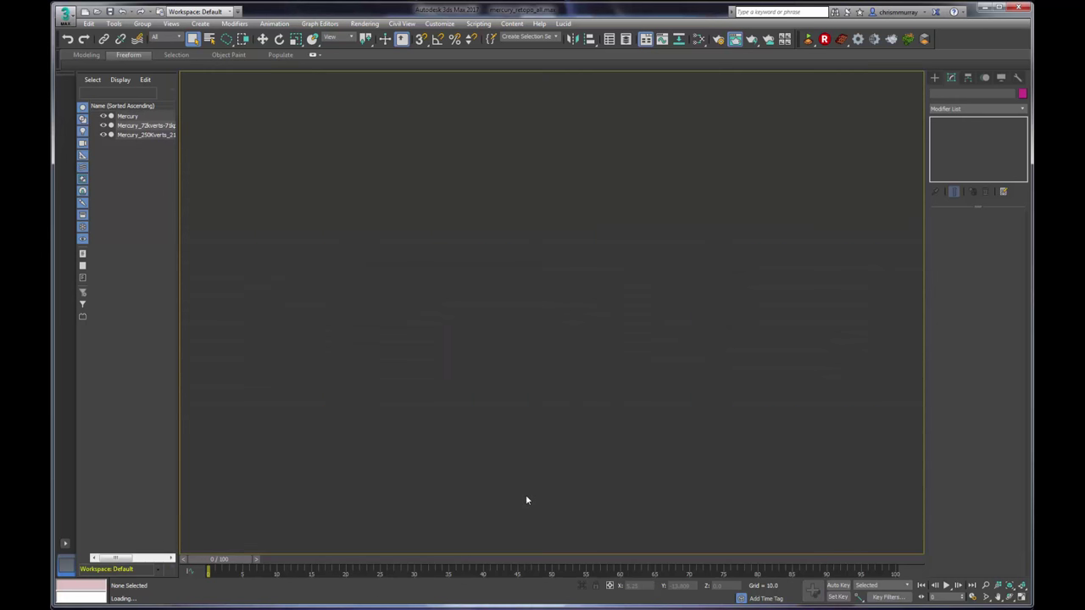
scroll(600, 455, down, 4)
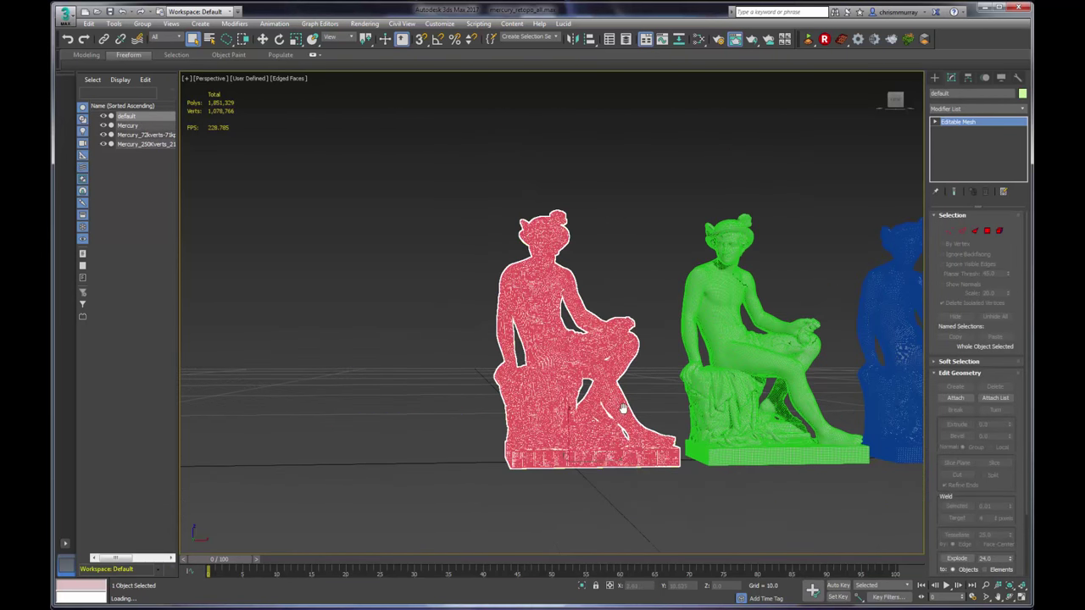
Step: Shift-move a clone of the imported statue to the left of the others
alt+middle_drag(601, 455, 618, 434)
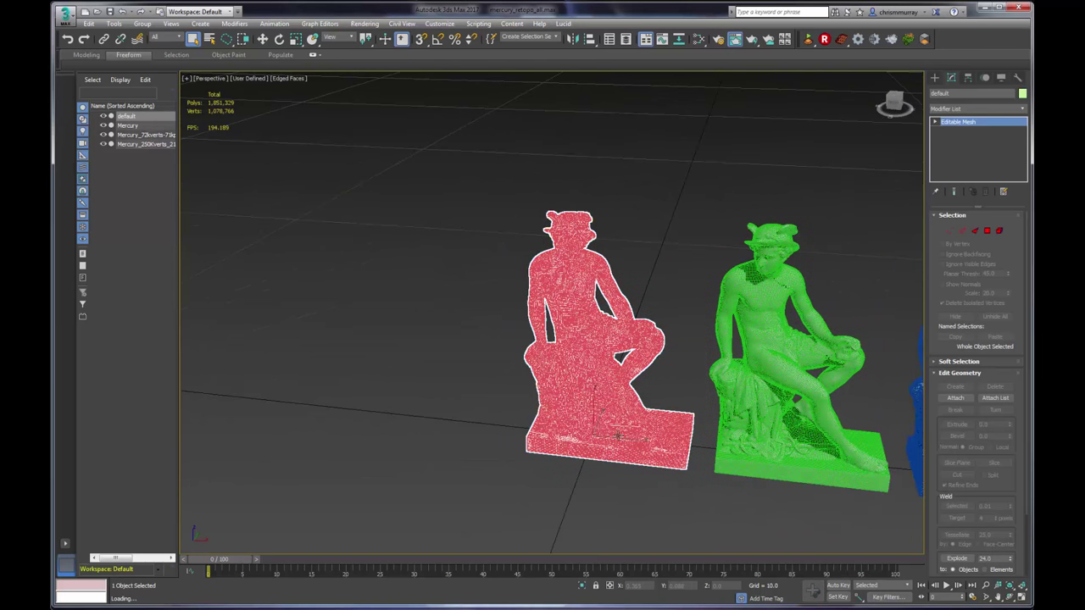
right_click(617, 434)
click(627, 447)
shift+drag(629, 444, 445, 425)
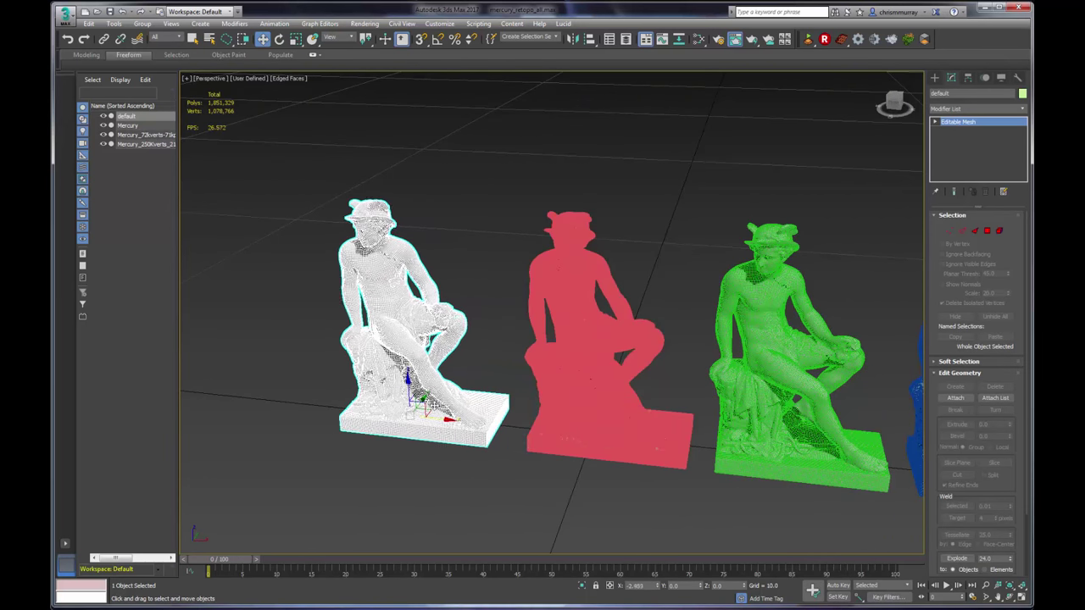
Step: Select the left statue and zoom in to inspect the quad mesh on its head
click(493, 340)
middle_drag(540, 361, 558, 367)
scroll(558, 367, up, 5)
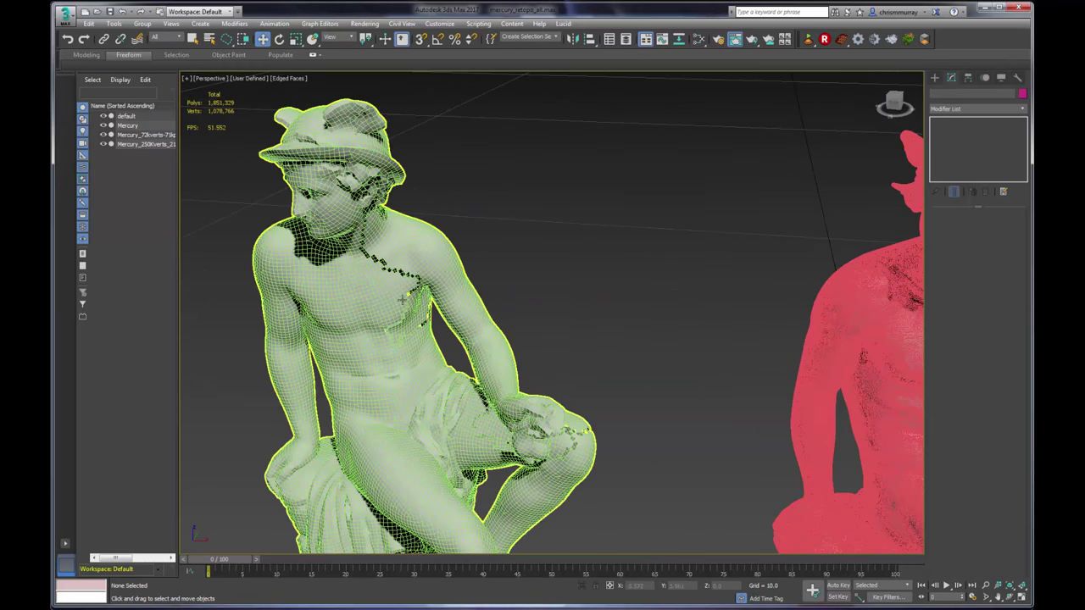
click(400, 247)
middle_drag(400, 247, 570, 301)
scroll(558, 350, up, 6)
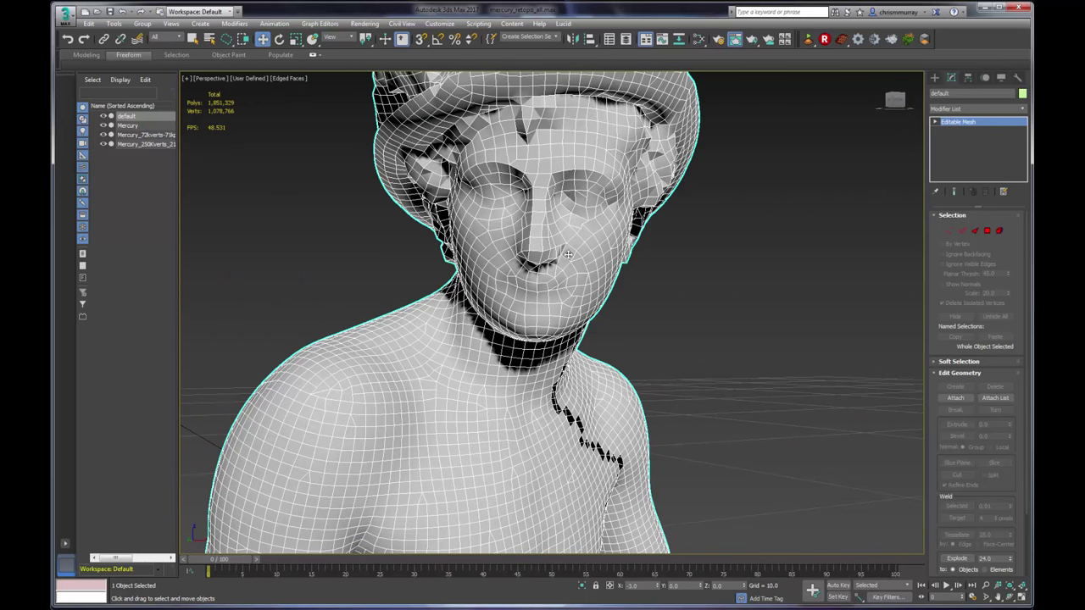
alt+middle_drag(575, 171, 394, 260)
scroll(575, 241, down, 5)
scroll(664, 254, up, 2)
scroll(664, 254, down, 8)
scroll(543, 296, up, 10)
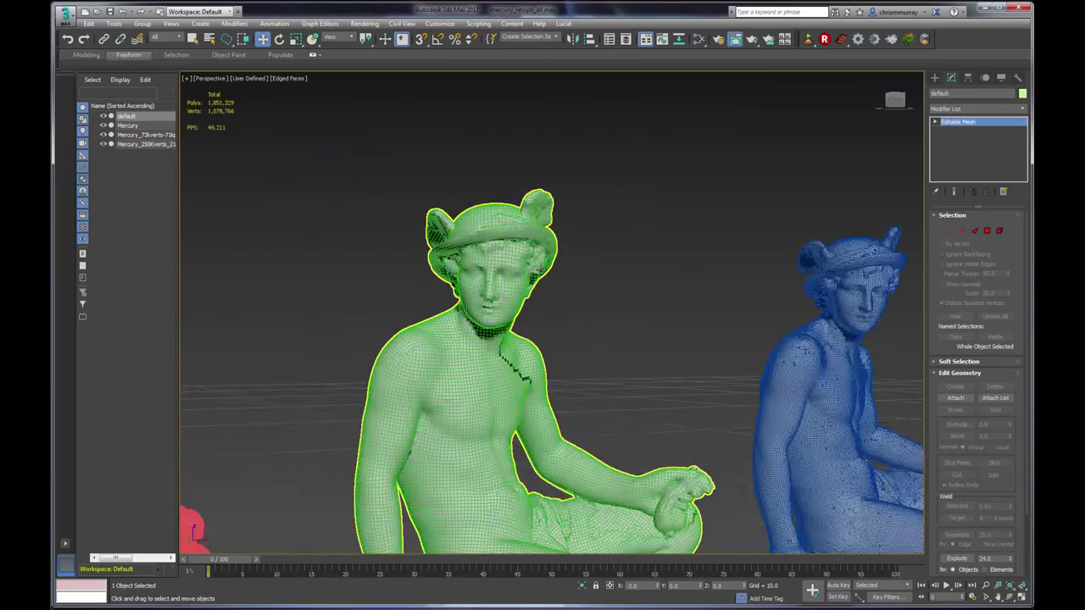
scroll(487, 259, down, 8)
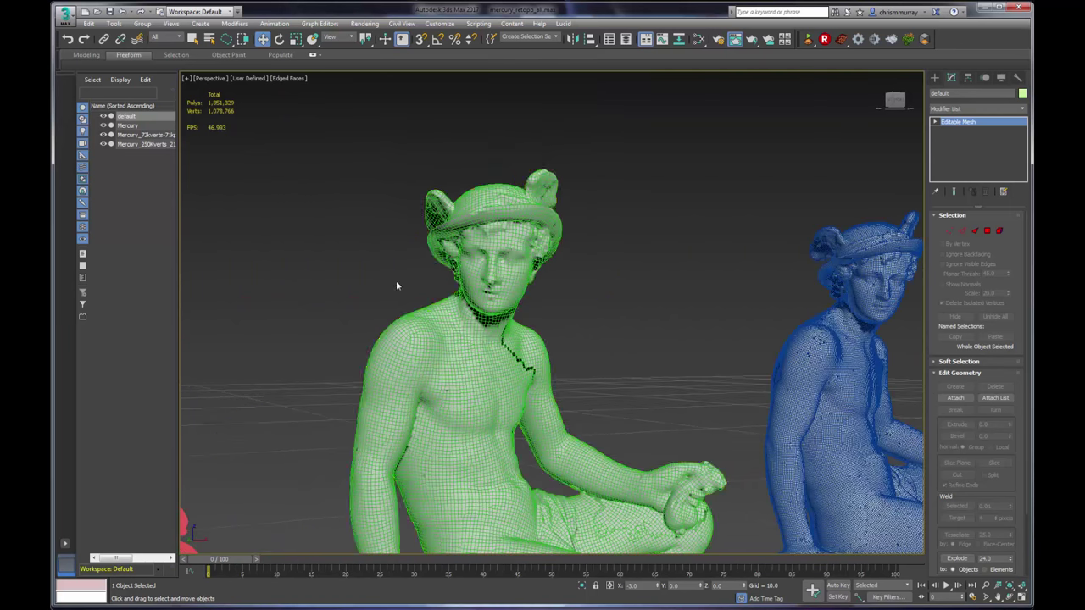
Step: Frame all four statues in a row and compare their meshes from above
middle_drag(272, 273, 436, 265)
scroll(437, 265, up, 8)
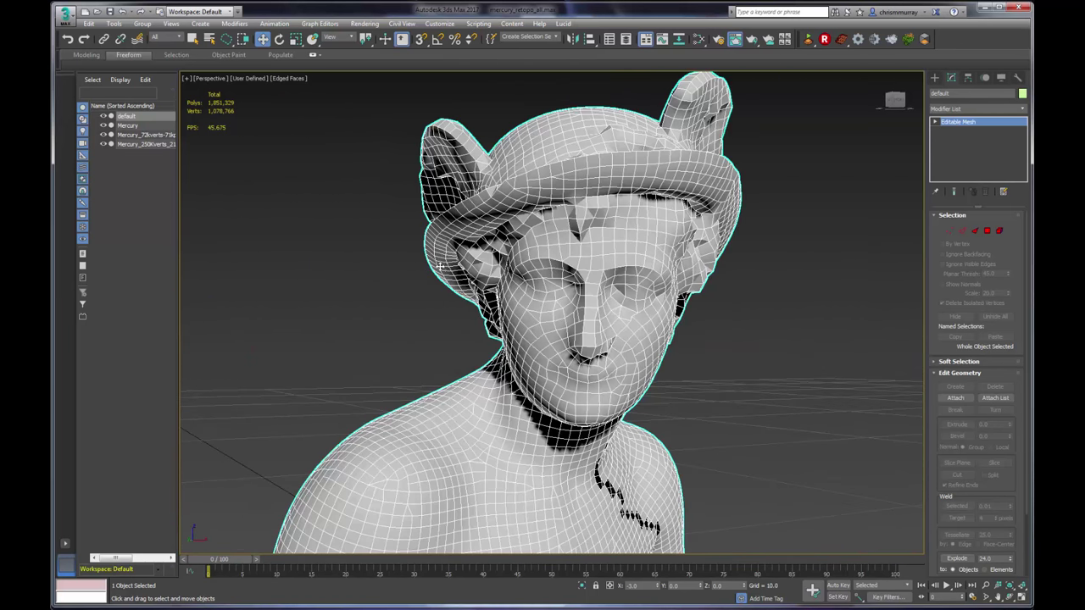
alt+middle_drag(539, 288, 627, 293)
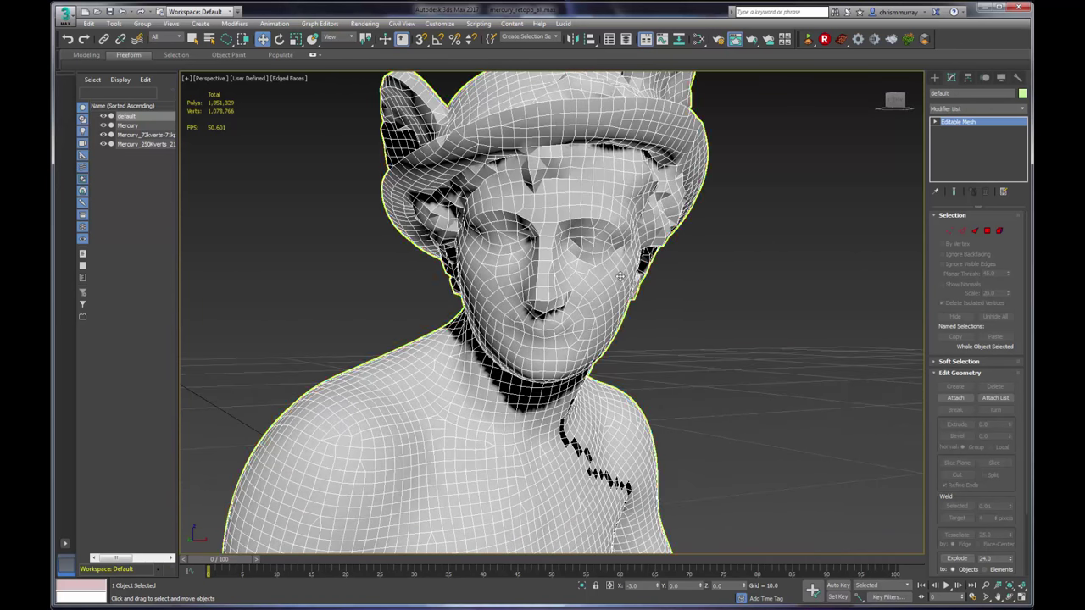
scroll(646, 296, down, 5)
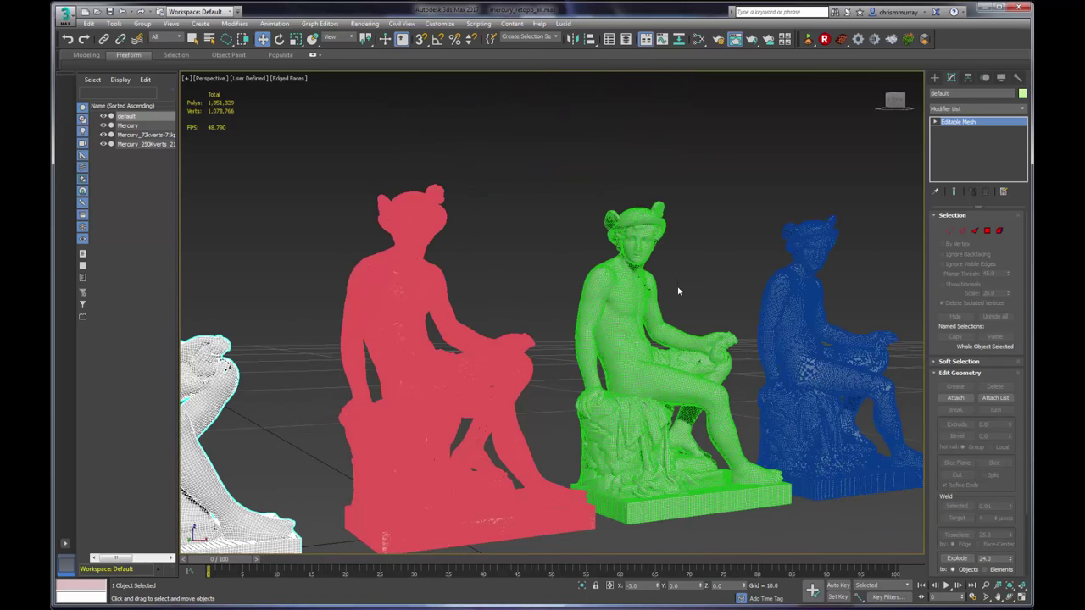
scroll(677, 285, up, 4)
scroll(651, 279, down, 4)
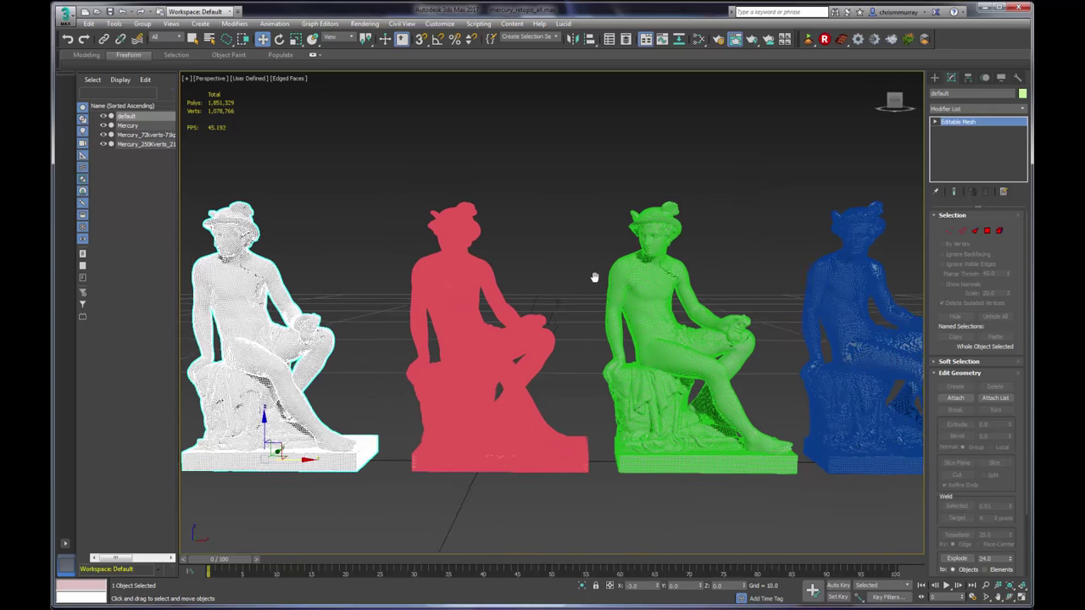
middle_drag(616, 278, 590, 278)
scroll(592, 283, down, 1)
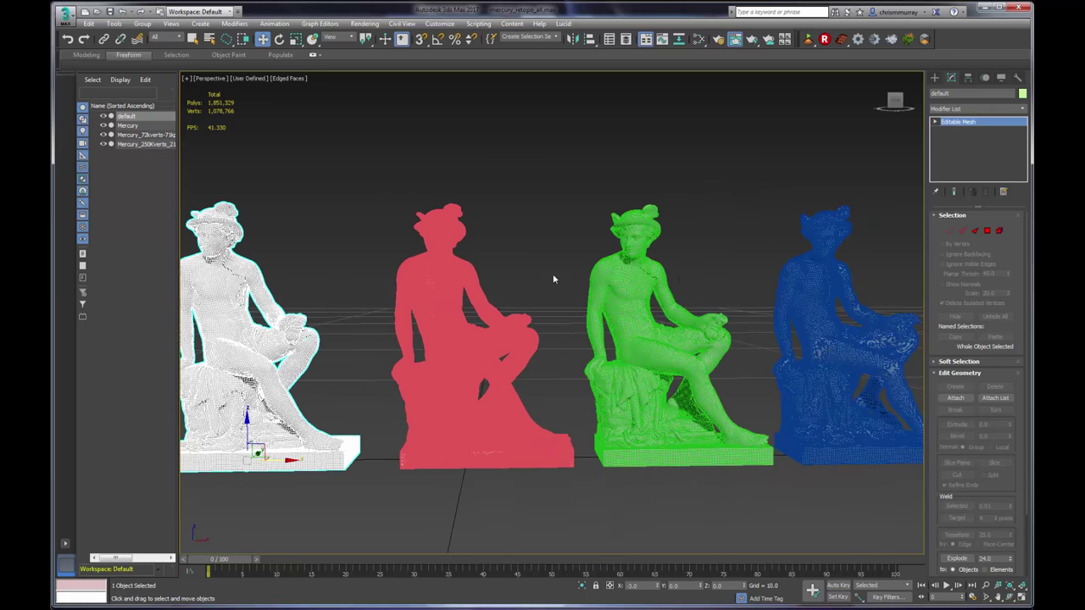
middle_drag(553, 282, 575, 277)
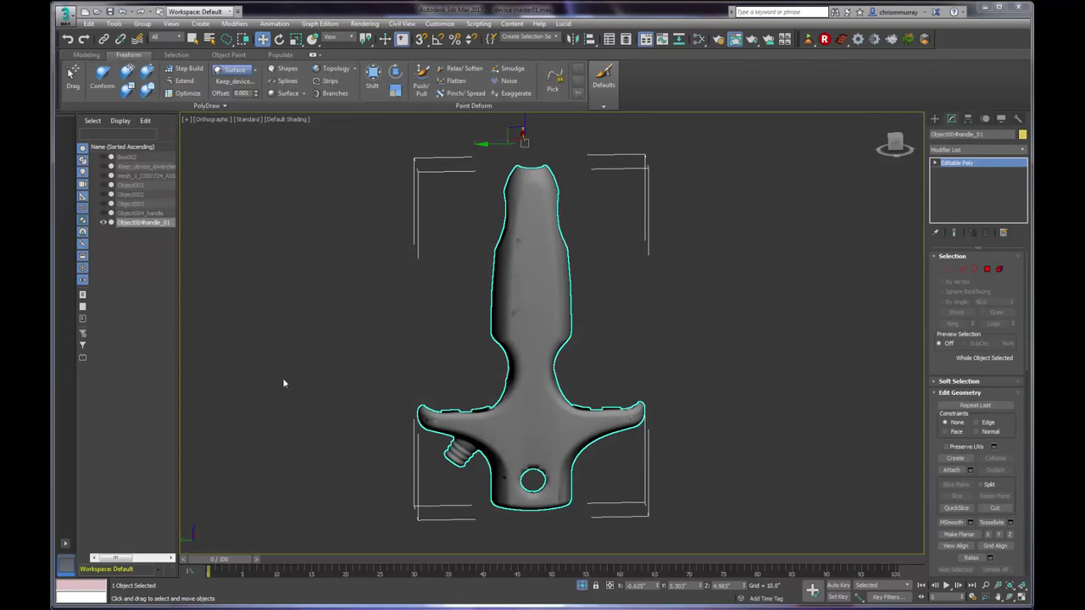
Step: Switch the handle view to Perspective and turn on Edged Faces with F4
alt+middle_drag(341, 371, 458, 361)
key(p)
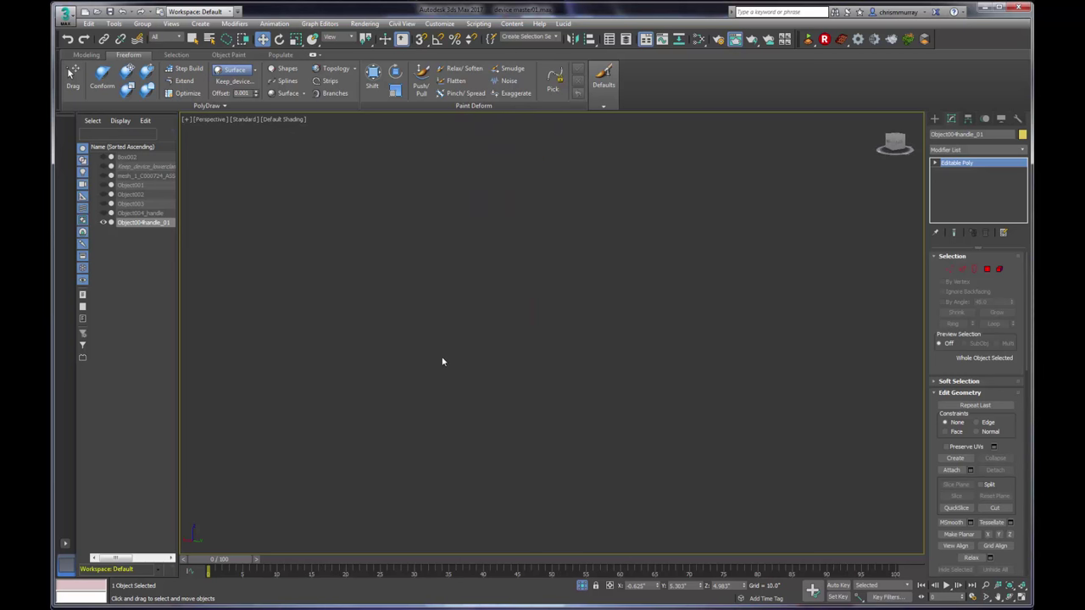
alt+middle_drag(526, 318, 503, 305)
scroll(496, 317, up, 5)
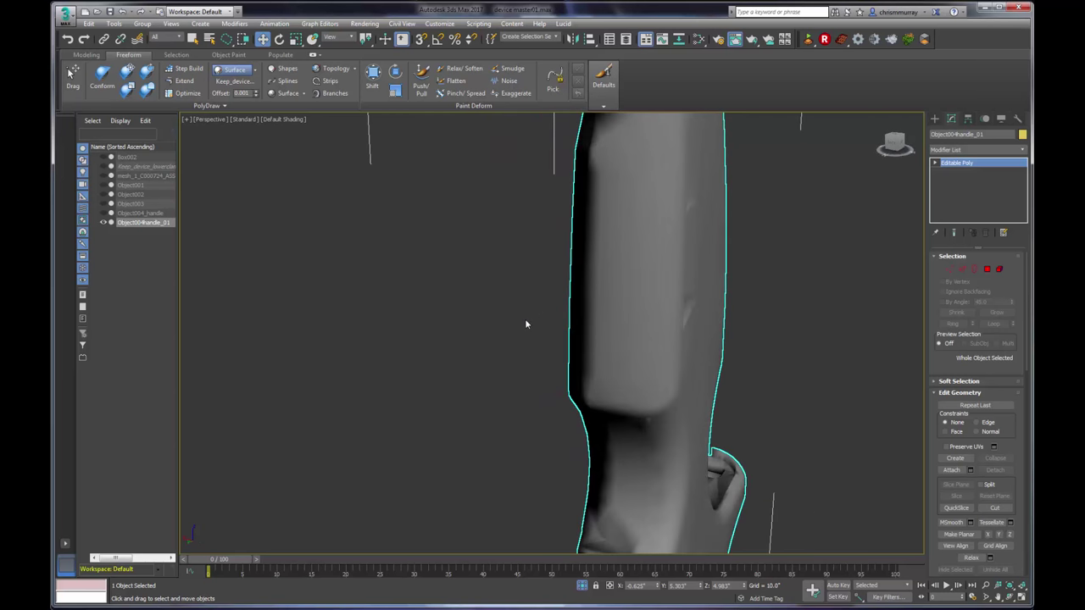
key(F4)
Step: Inspect the dense triangles along the grip and crossguard, then open the application menu
scroll(562, 328, down, 4)
mouse_move(593, 322)
middle_down()
mouse_move(627, 306)
mouse_move(562, 301)
mouse_move(615, 328)
mouse_move(475, 271)
mouse_move(568, 312)
mouse_move(506, 293)
mouse_move(598, 315)
mouse_move(552, 280)
mouse_move(618, 285)
mouse_move(581, 307)
mouse_move(598, 380)
mouse_move(637, 370)
mouse_move(627, 365)
mouse_move(603, 383)
middle_up()
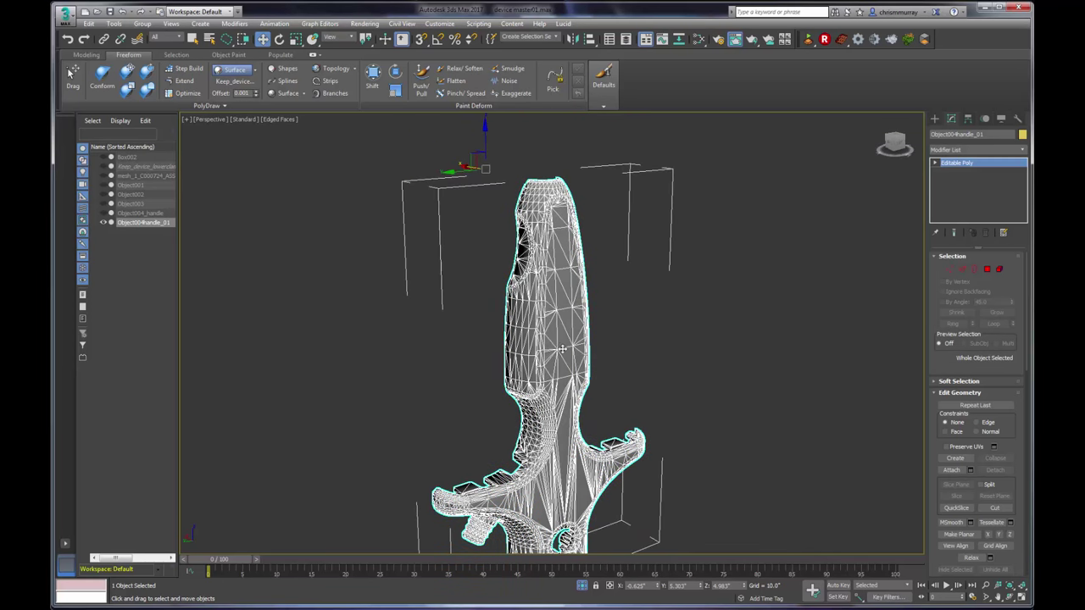
alt+middle_drag(563, 349, 424, 334)
scroll(543, 369, up, 4)
scroll(521, 350, up, 5)
scroll(521, 350, down, 4)
alt+middle_drag(503, 297, 534, 305)
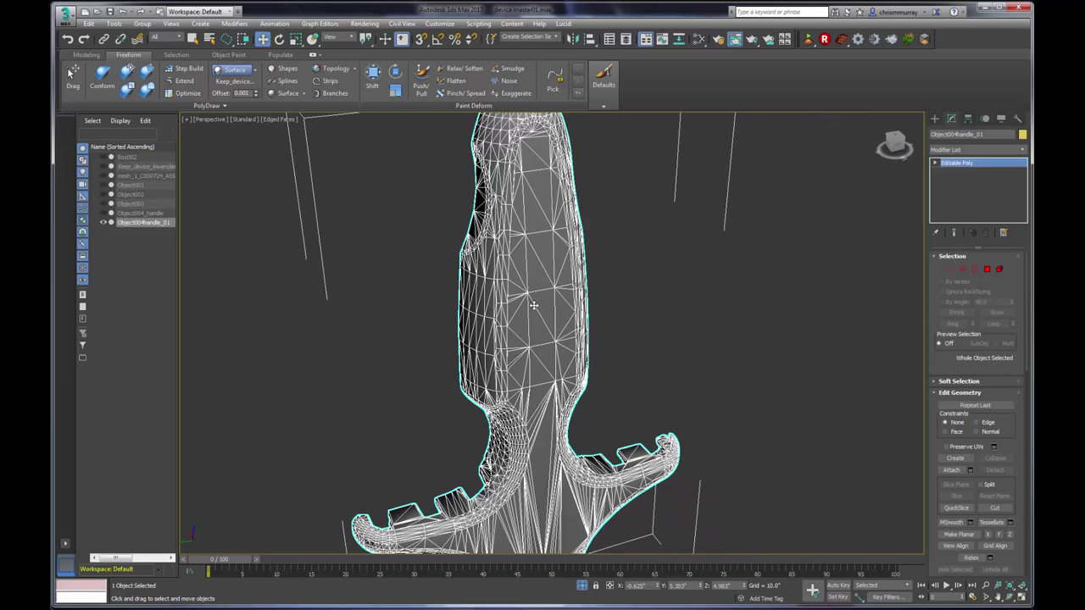
click(65, 17)
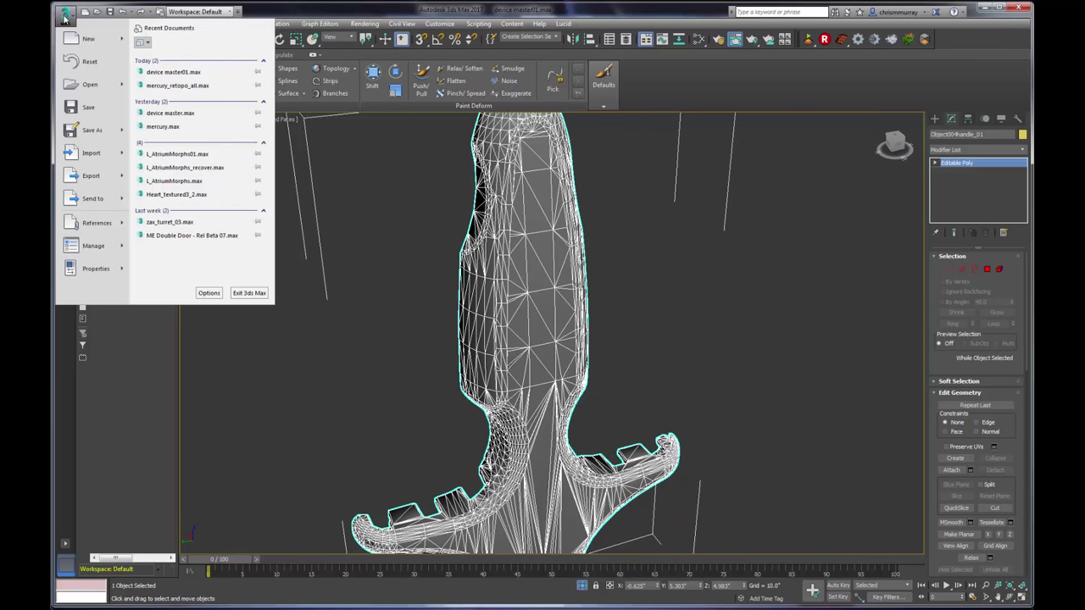
Step: Export the handle from 3ds Max as handle.obj via gw::OBJ-Exporter into the export folder
click(111, 175)
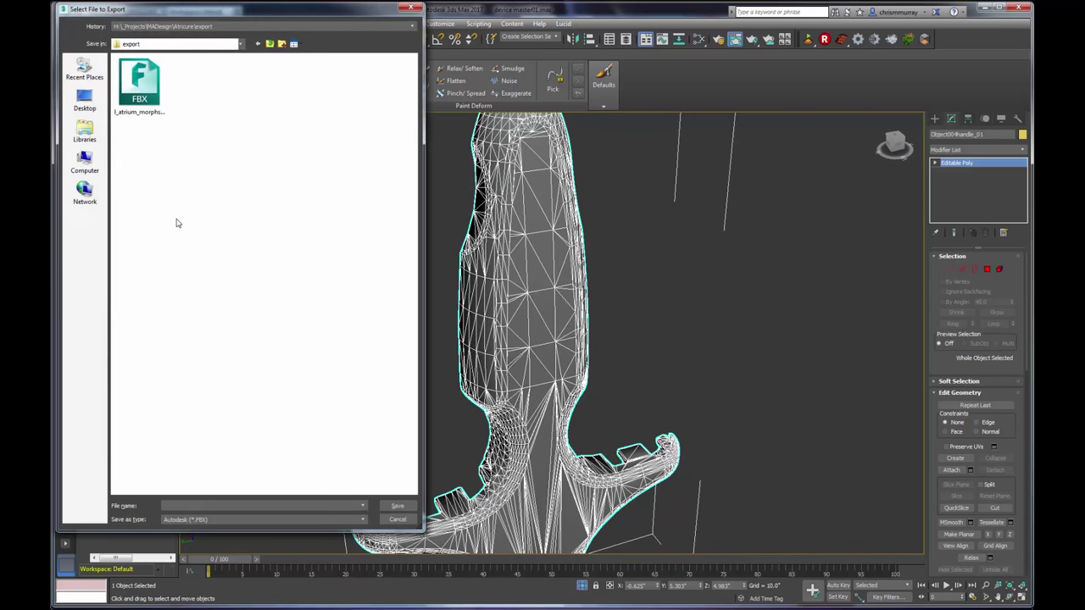
click(281, 521)
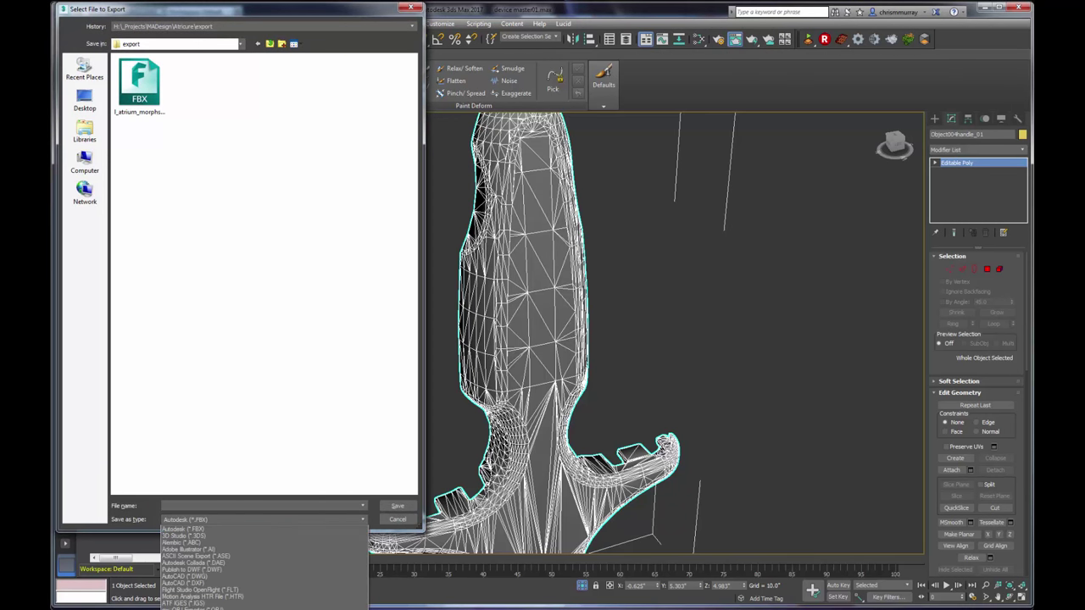
click(200, 608)
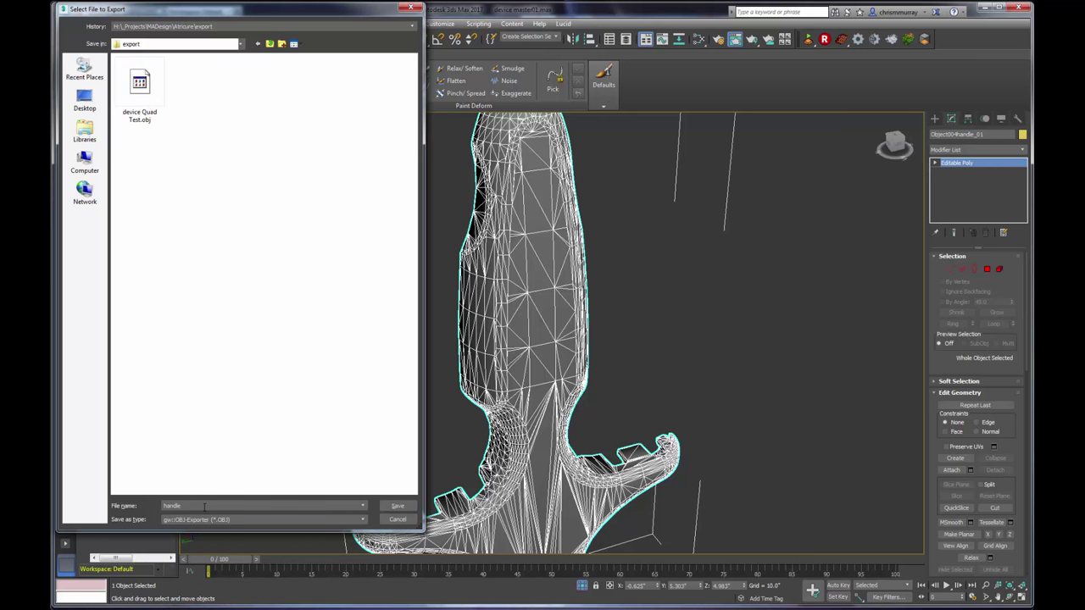
click(85, 71)
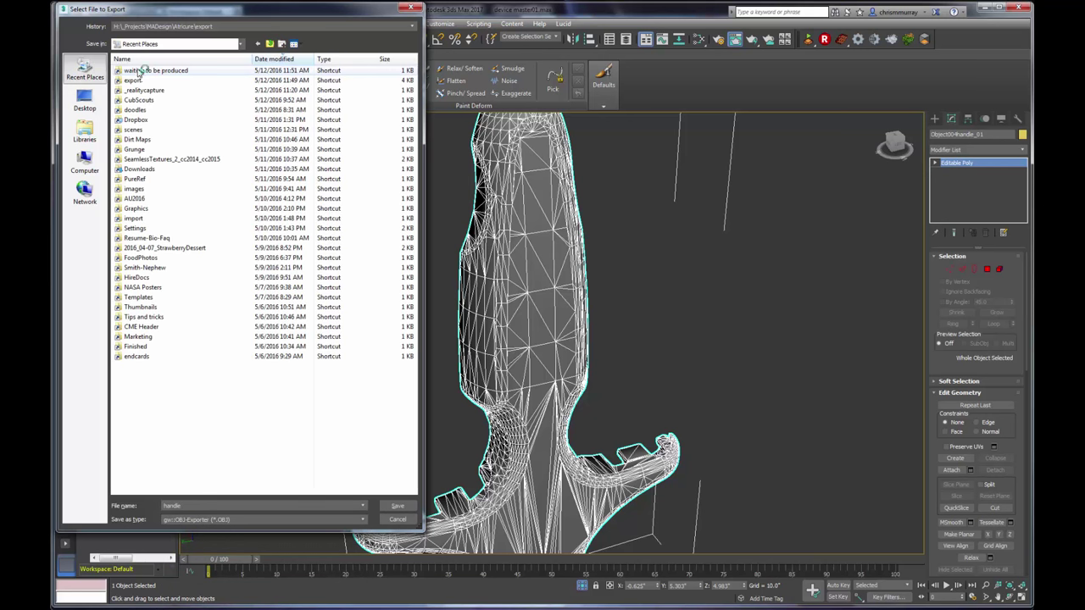
double_click(137, 81)
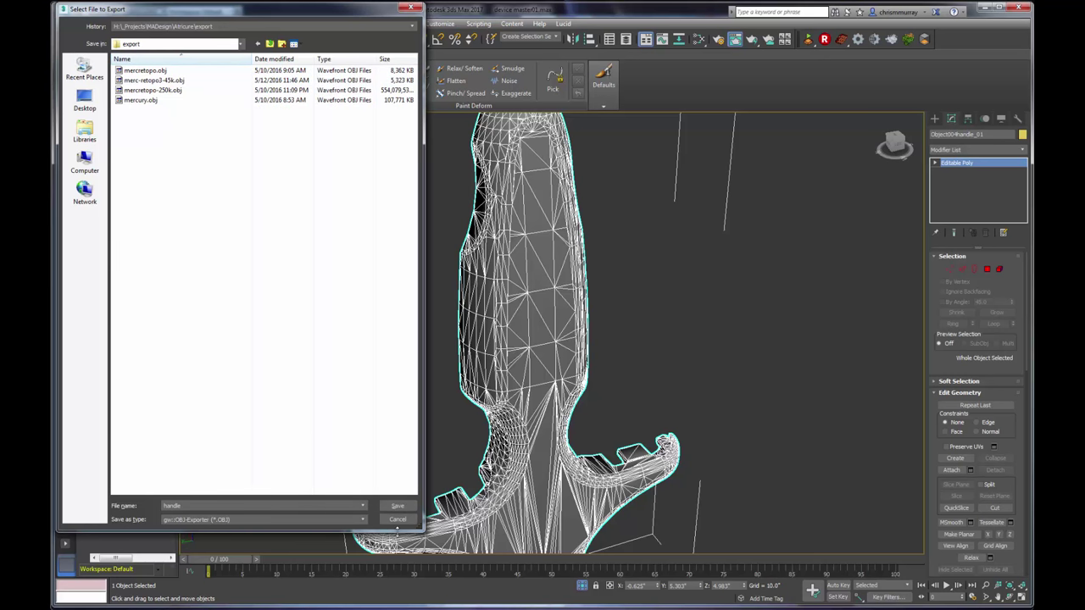
click(398, 506)
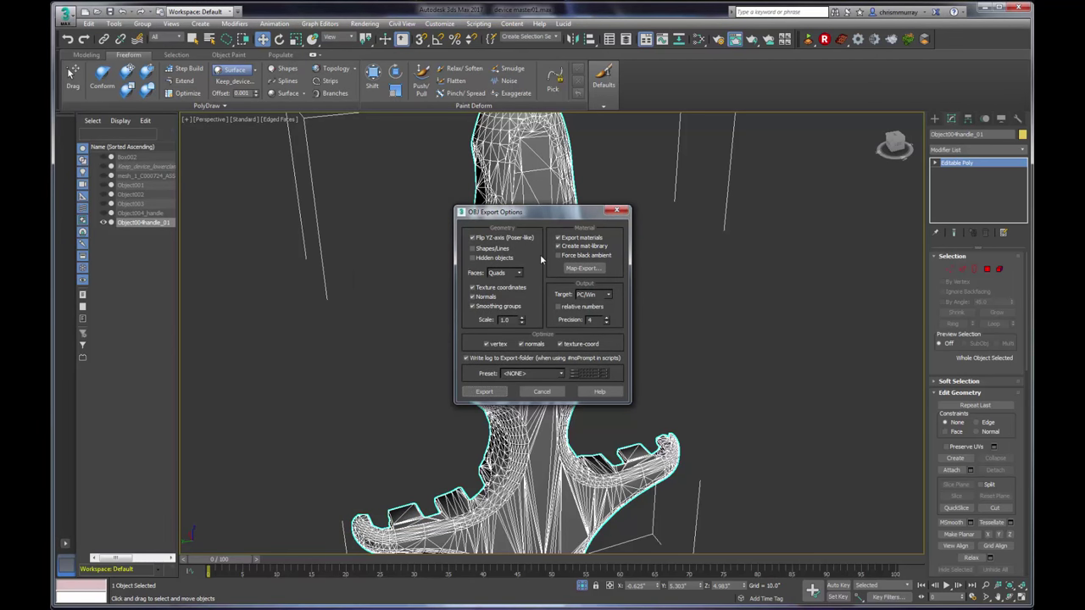
click(497, 392)
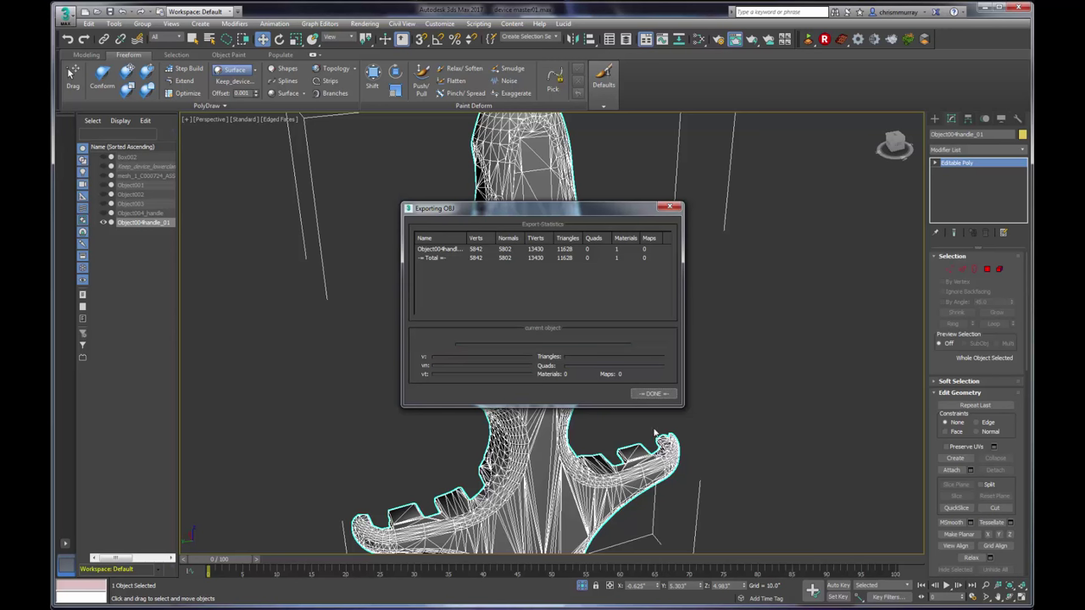
click(653, 394)
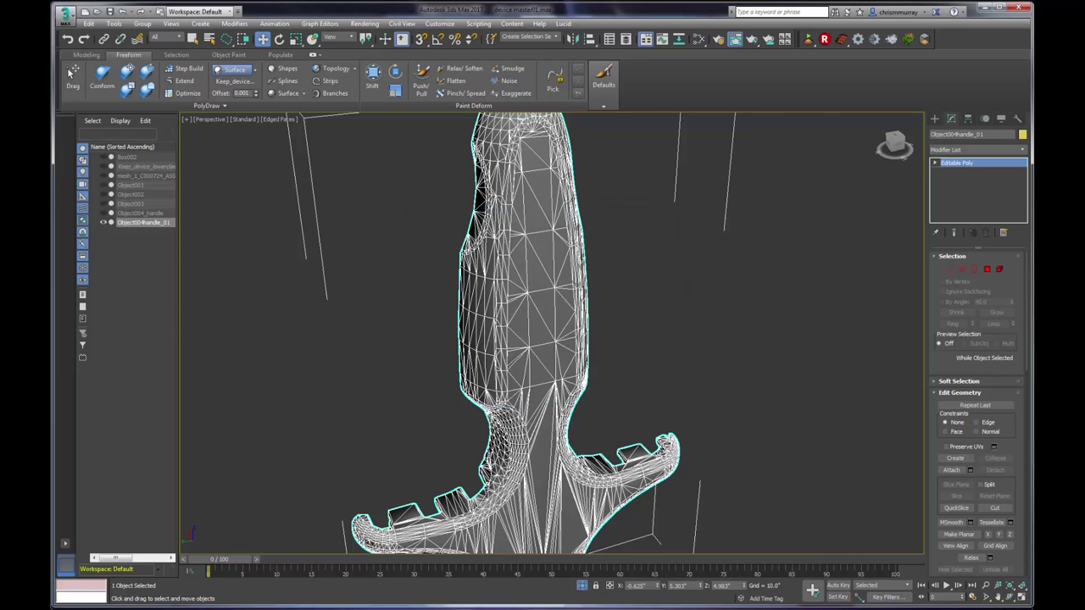
click(746, 598)
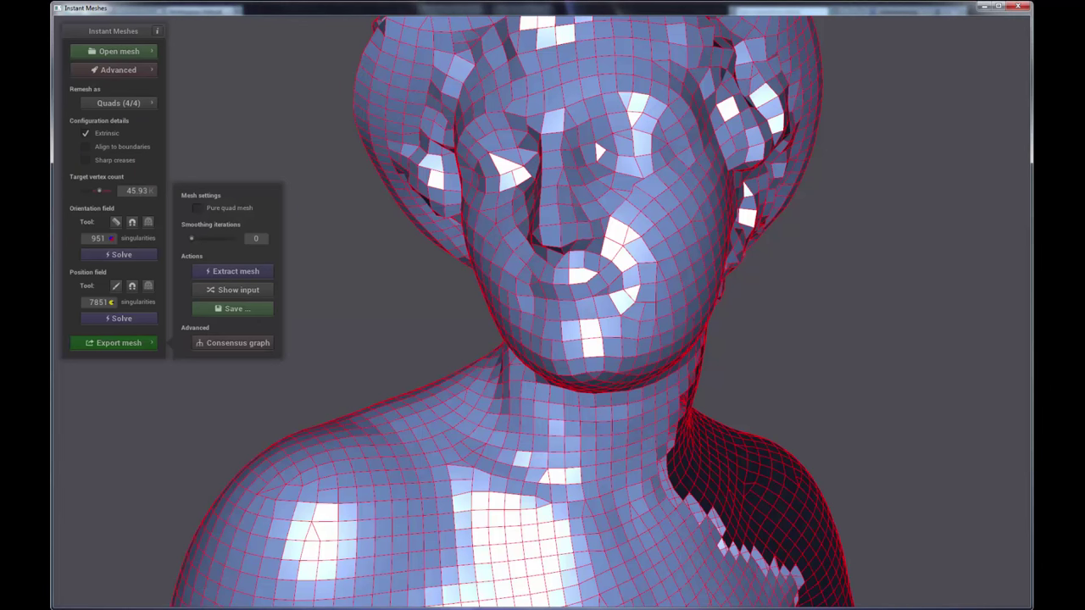
Step: Load handle.obj into Instant Meshes in place of the bust
click(140, 54)
click(196, 58)
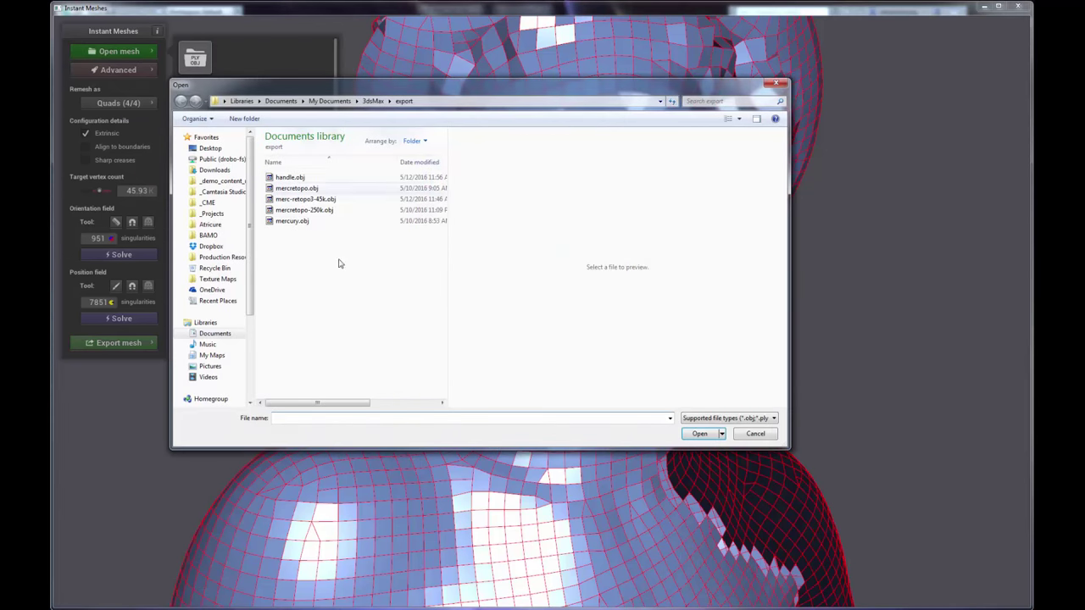
click(293, 178)
double_click(297, 180)
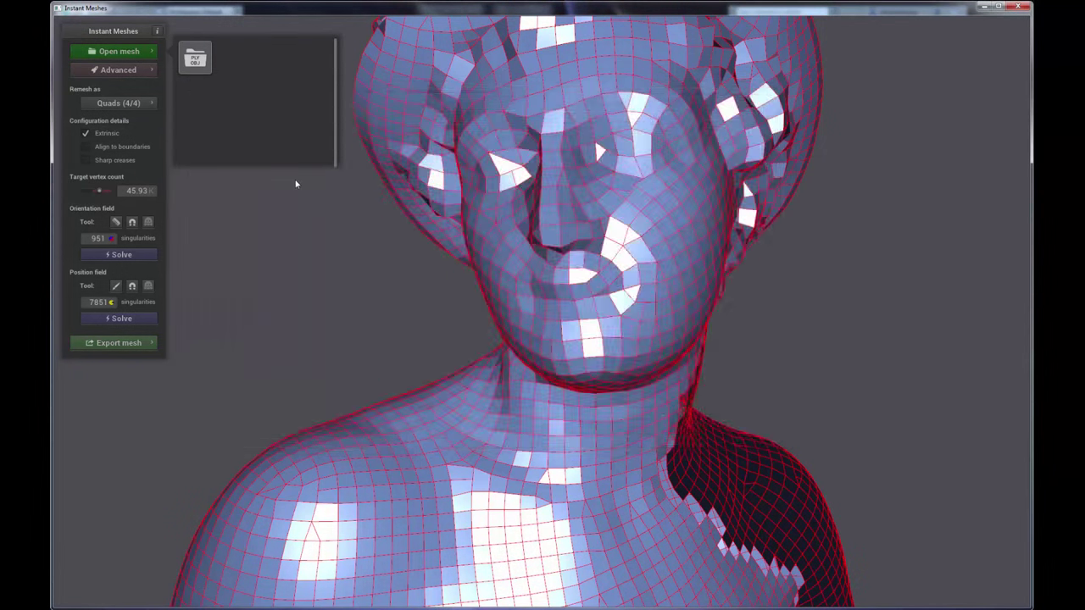
Step: Solve the orientation field on the handle and inspect it from several angles
drag(535, 281, 320, 237)
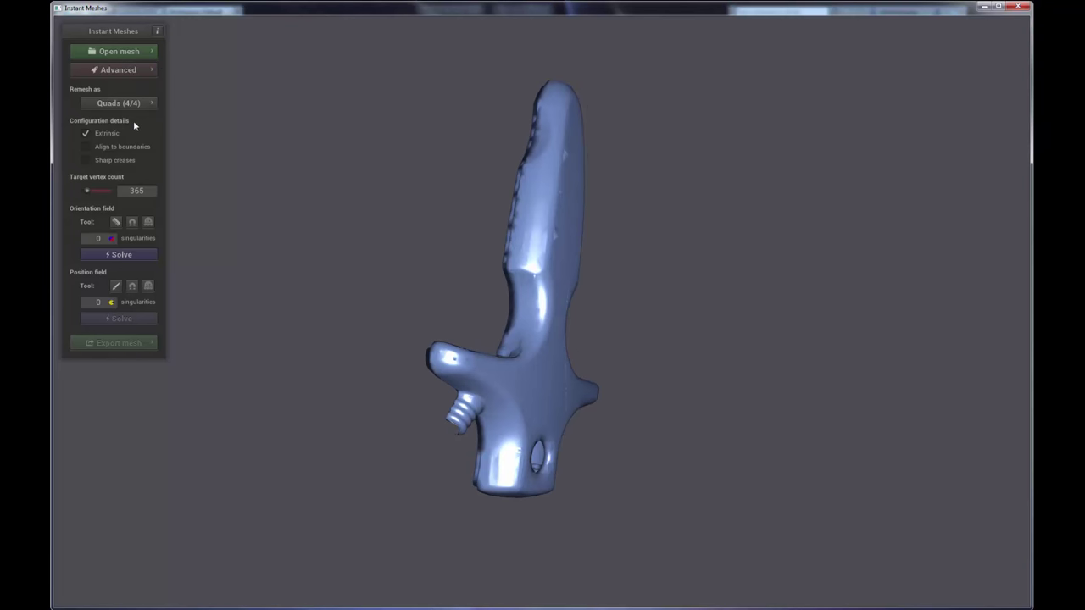
click(119, 255)
drag(453, 286, 600, 364)
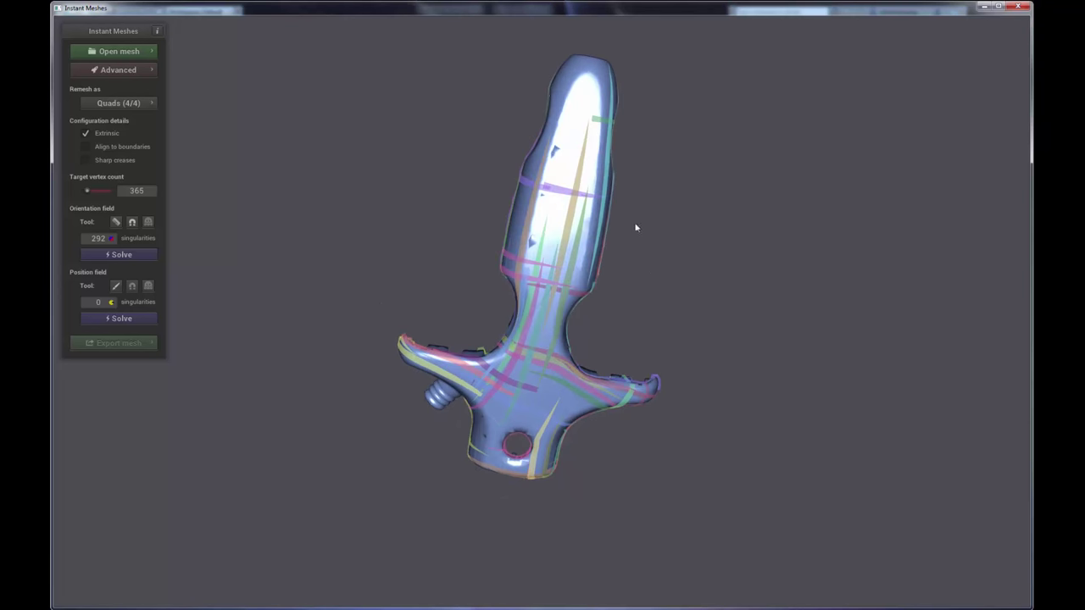
drag(636, 227, 597, 312)
drag(682, 173, 676, 225)
scroll(675, 225, up, 4)
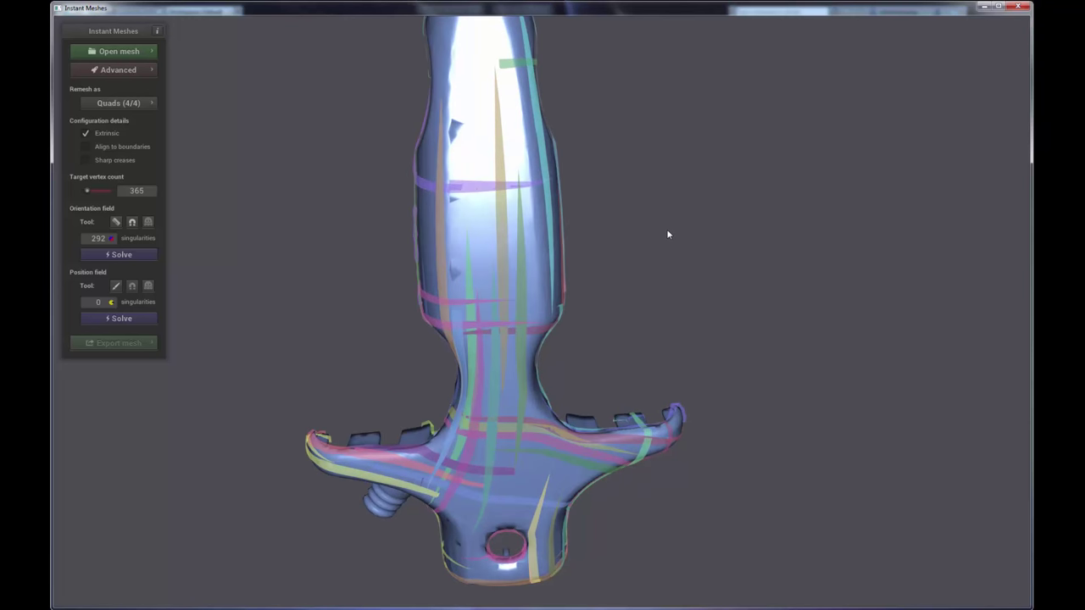
drag(646, 265, 580, 166)
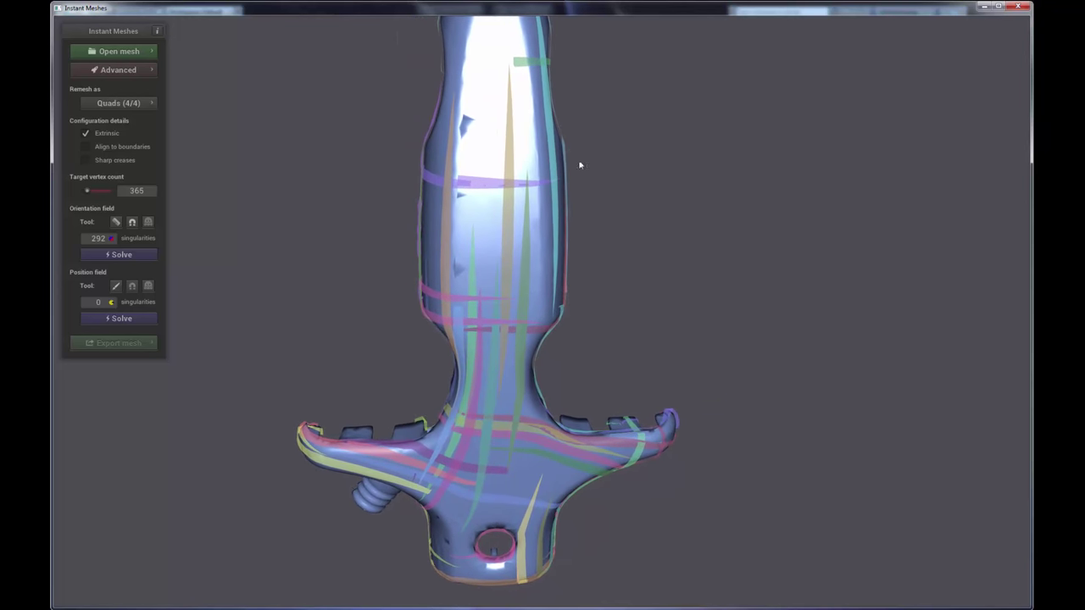
click(132, 254)
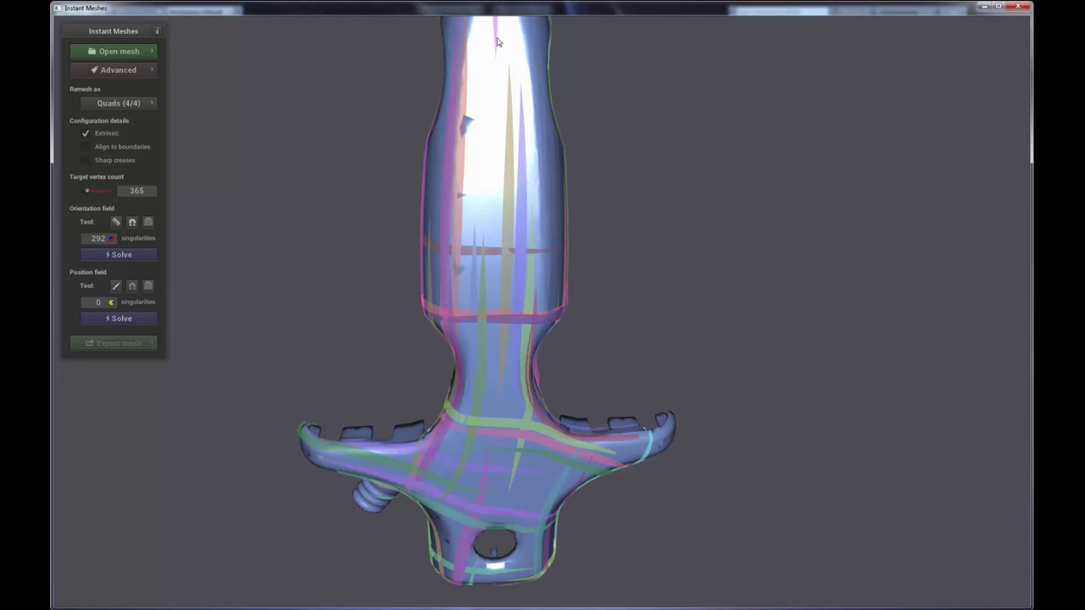
Step: Comb guide strokes on the grip and both crossguards, then solve the position field
mouse_move(497, 40)
mouse_down()
mouse_move(475, 85)
mouse_move(508, 203)
mouse_move(505, 306)
mouse_up()
click(116, 221)
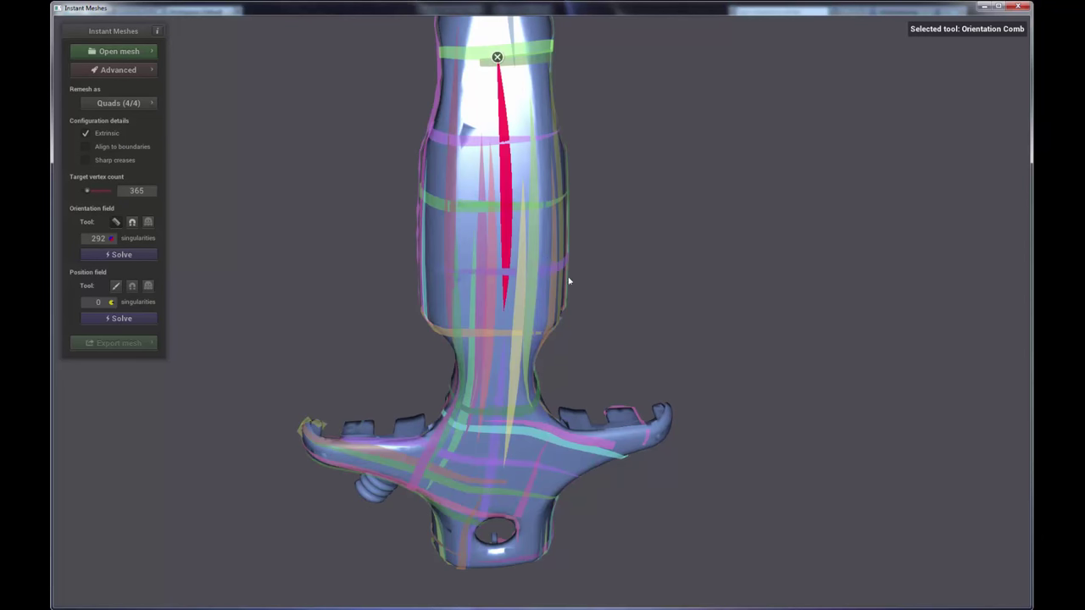
drag(526, 396, 465, 391)
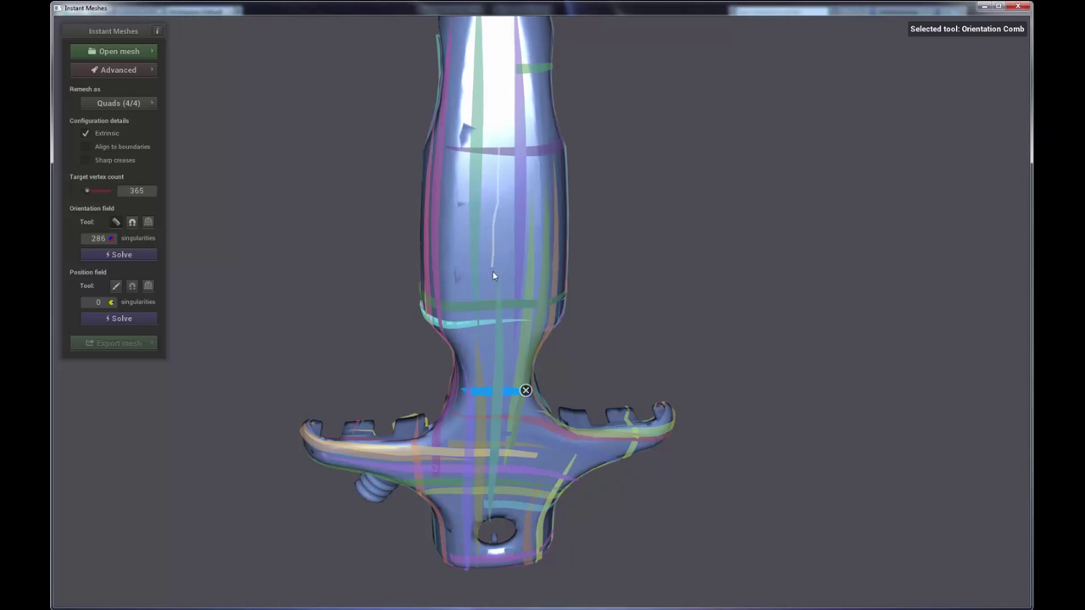
drag(492, 272, 494, 272)
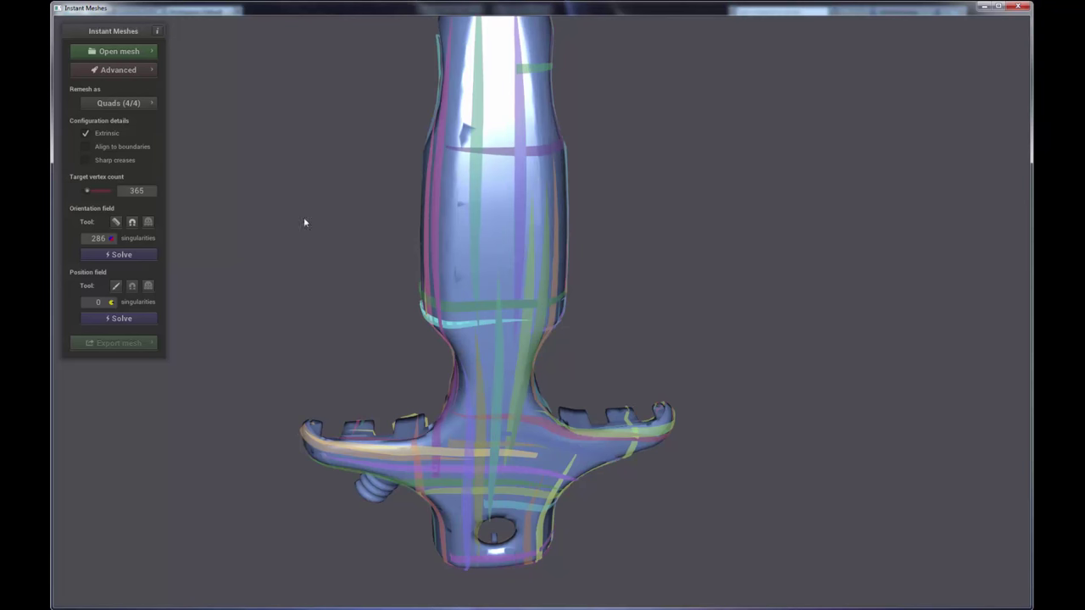
mouse_move(306, 220)
mouse_down()
mouse_move(279, 189)
mouse_move(136, 254)
mouse_up()
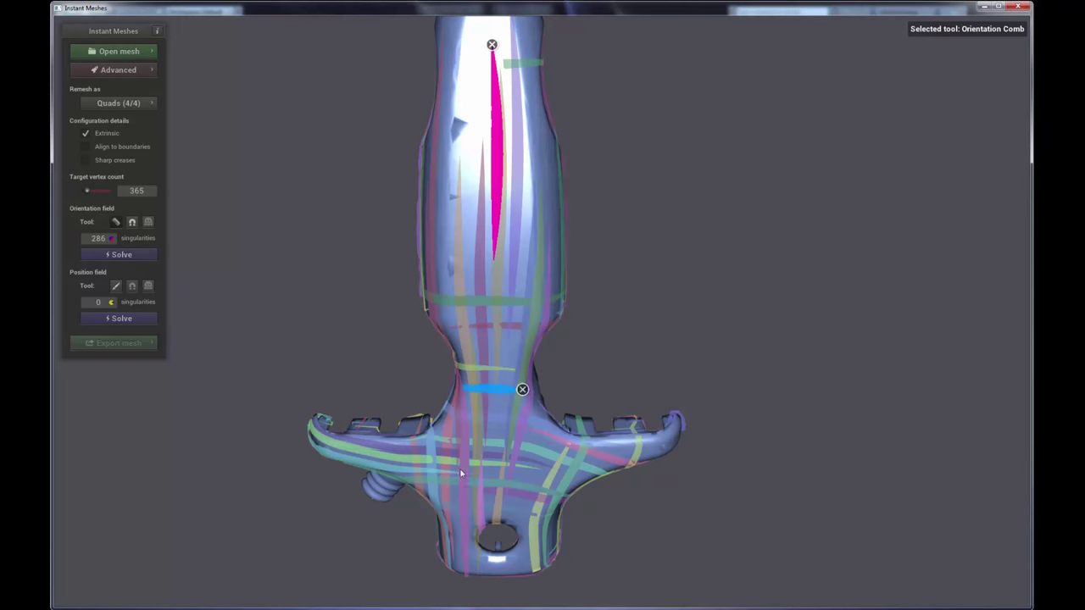
drag(611, 455, 613, 466)
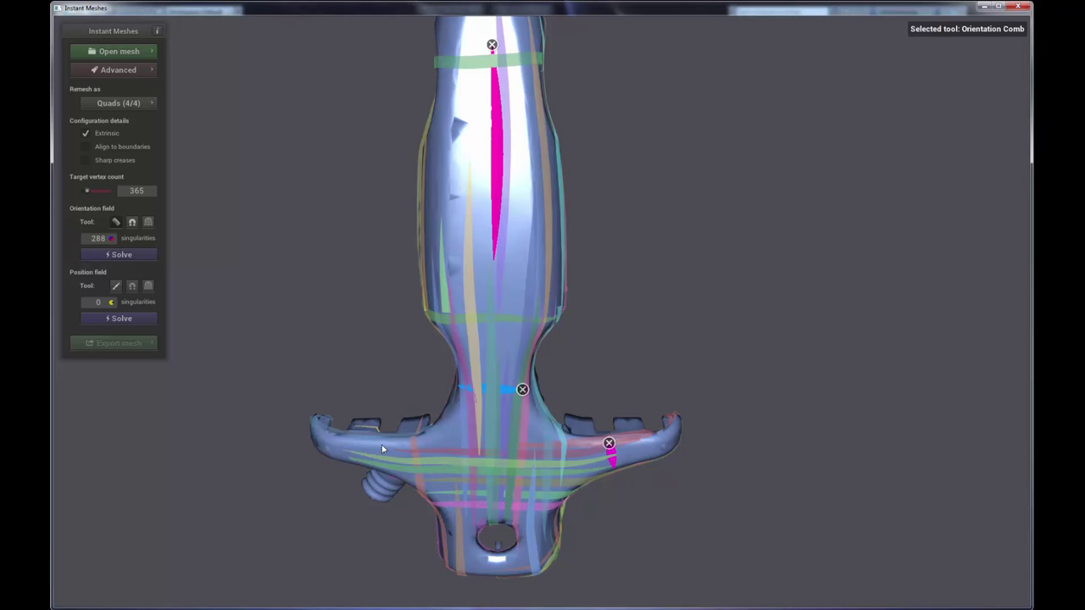
drag(375, 471, 373, 464)
click(133, 321)
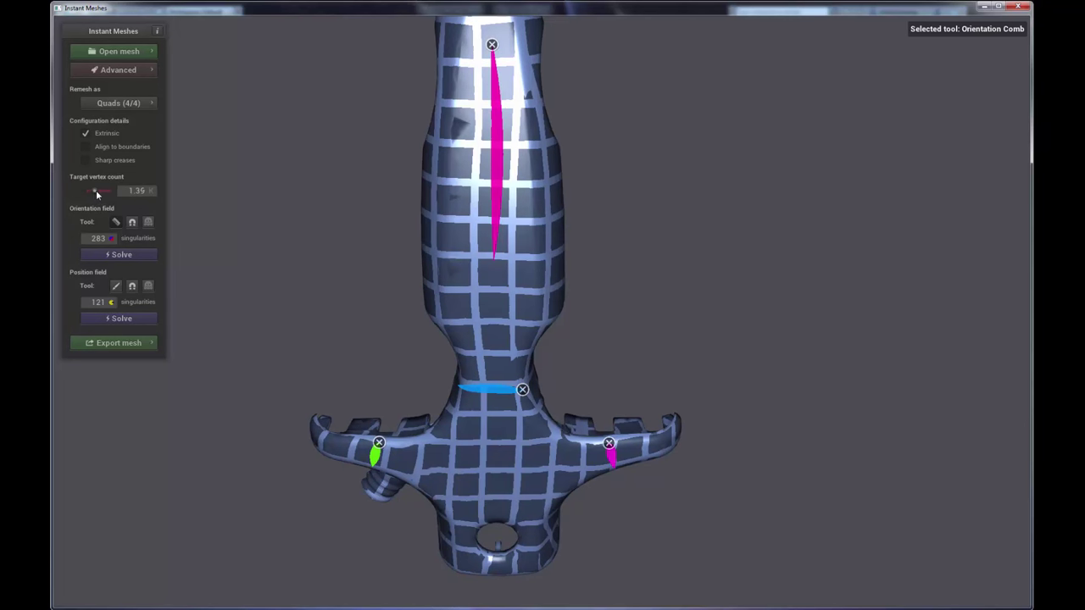
Step: Set target vertex count to 5.67K with subdivision, then re-solve orientation and position fields
drag(102, 191, 105, 191)
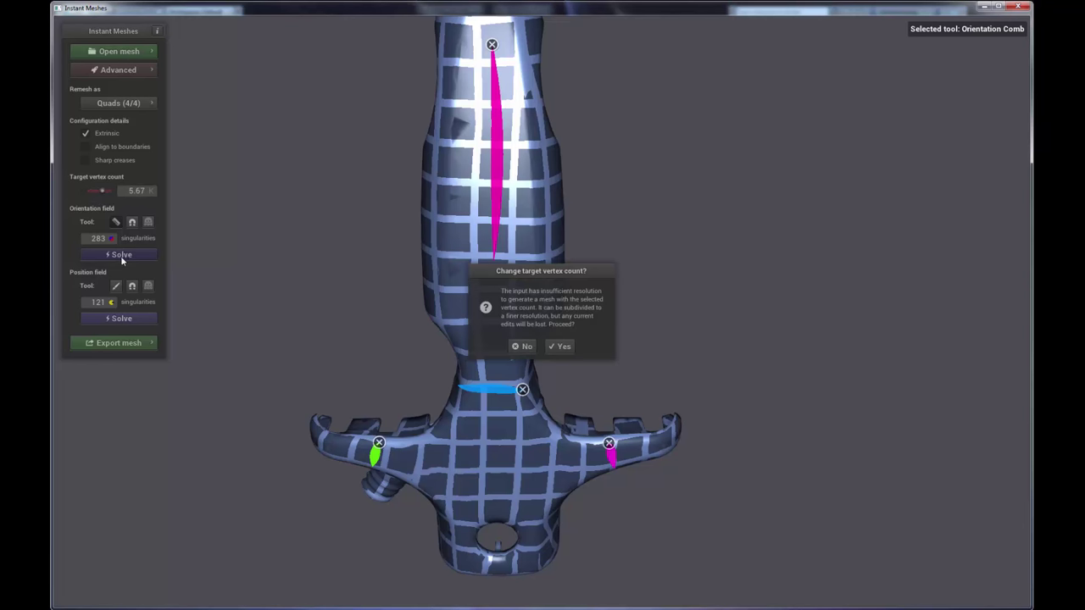
click(562, 346)
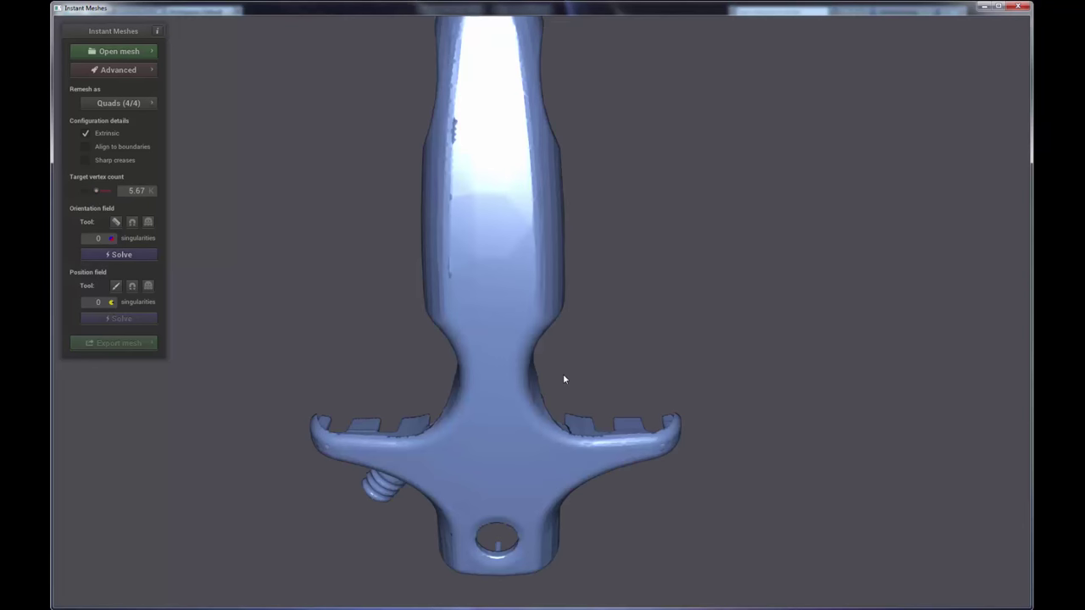
click(112, 256)
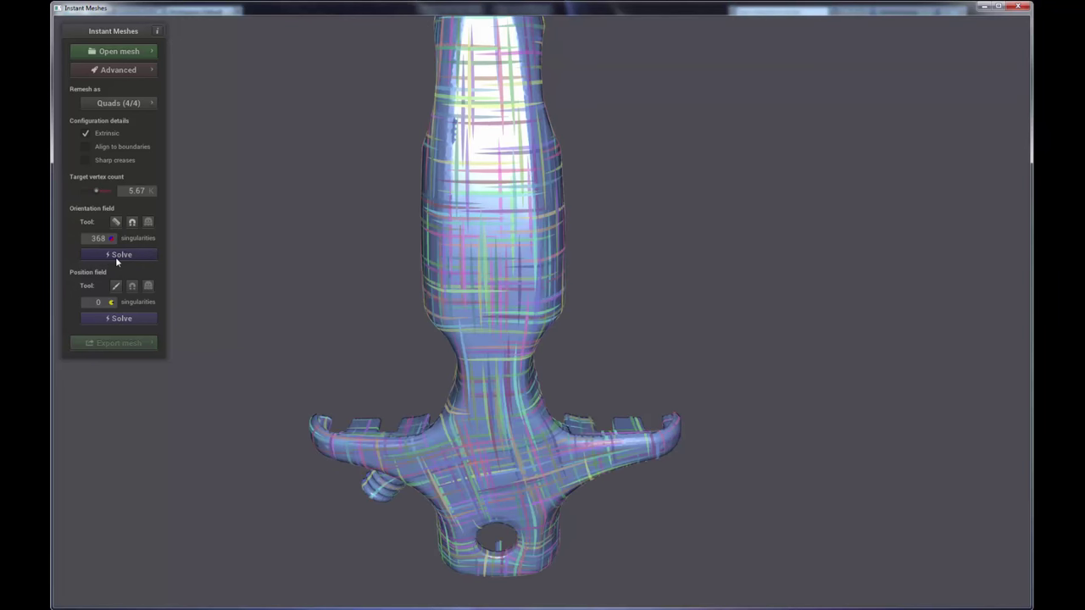
click(122, 320)
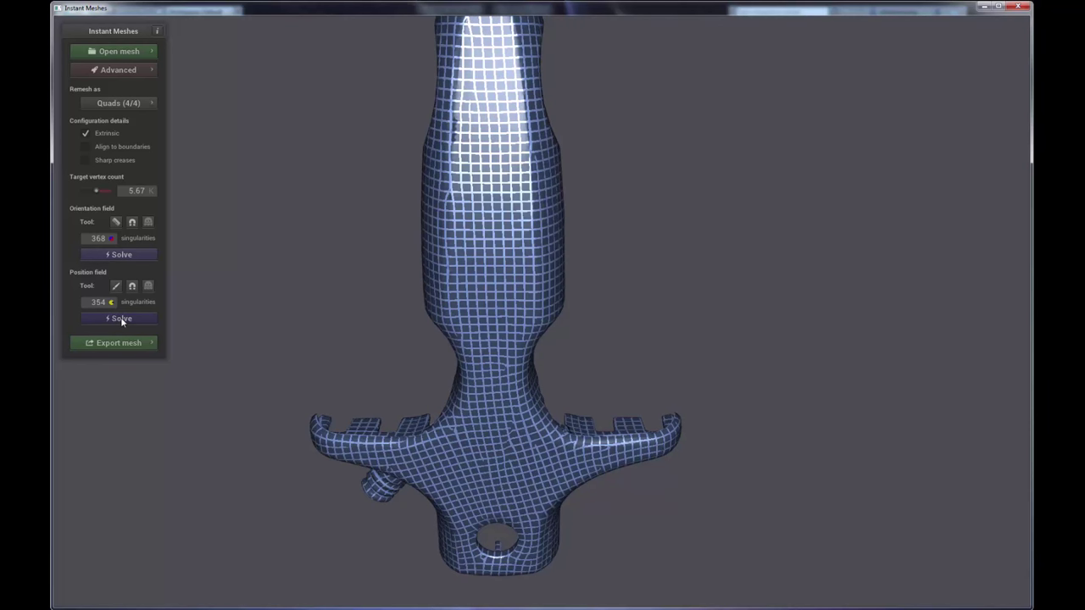
drag(371, 293, 587, 386)
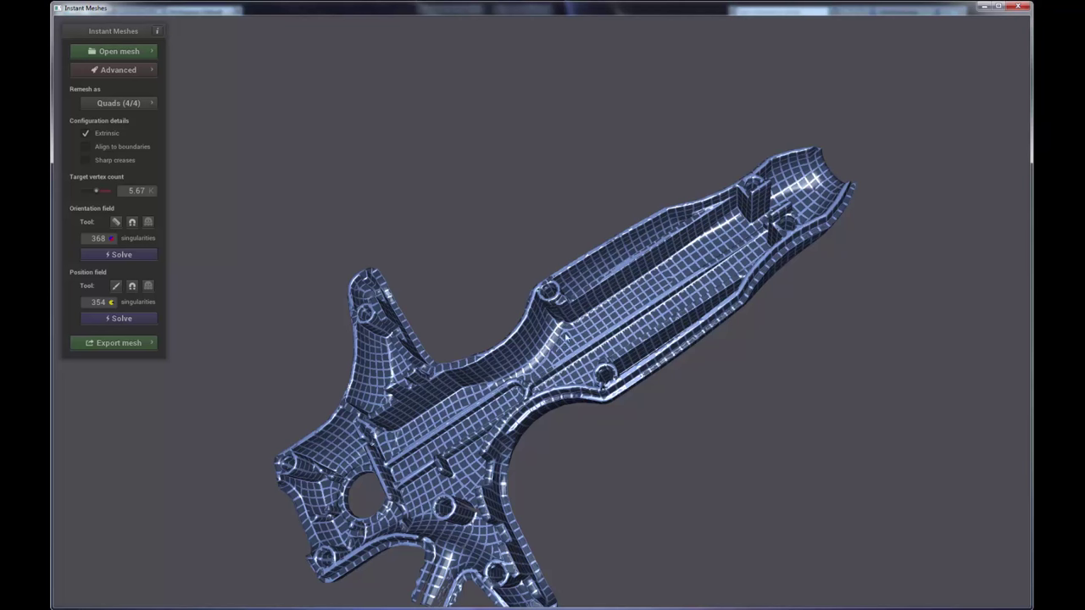
drag(567, 338, 403, 306)
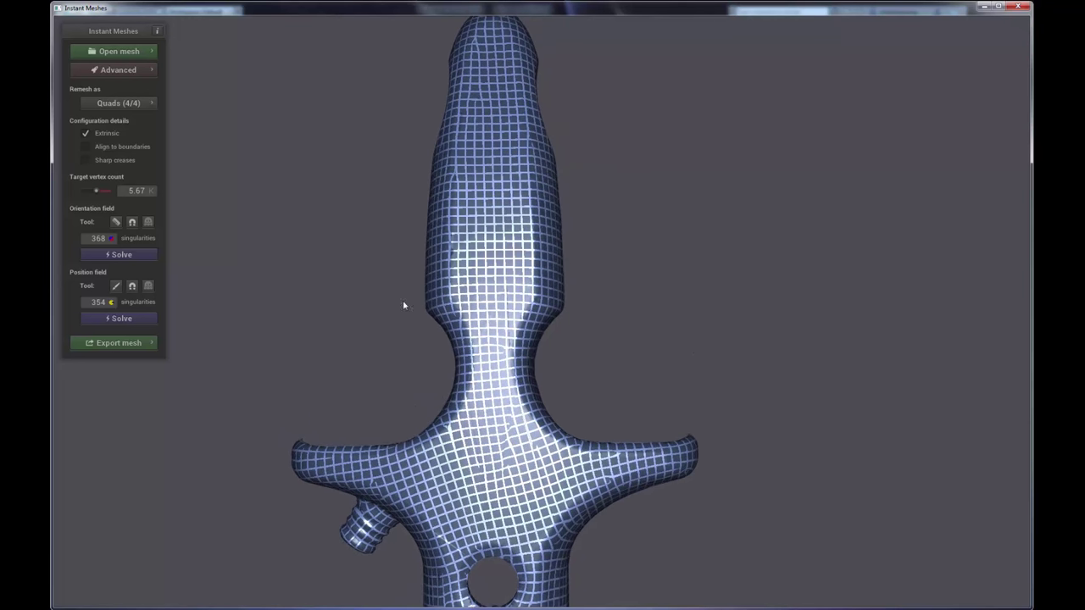
Step: Re-solve the orientation field and comb it up the neck and across both arms
click(139, 252)
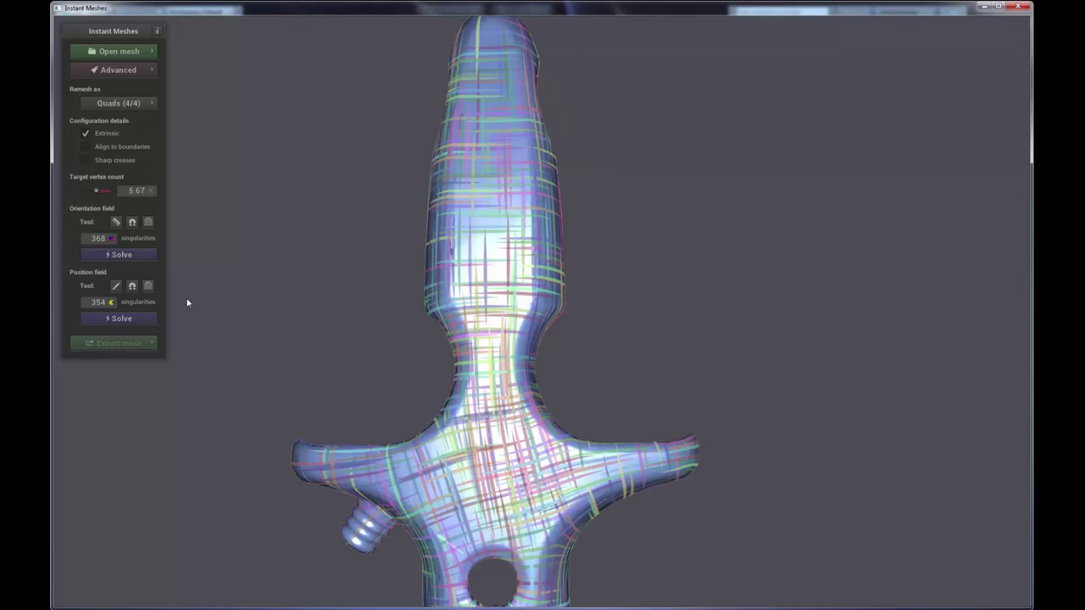
click(116, 222)
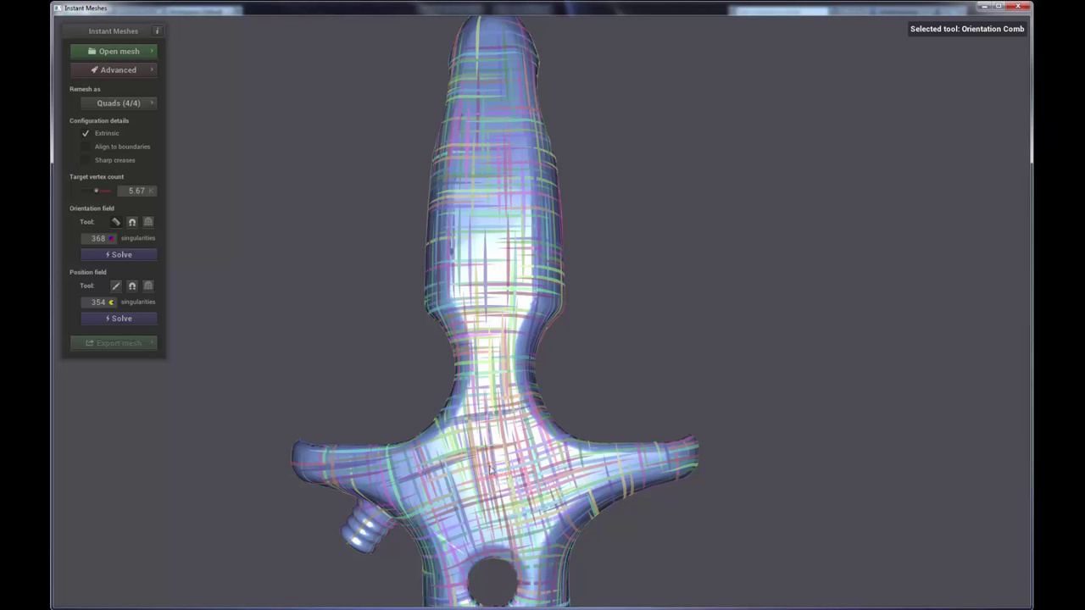
drag(491, 526, 489, 347)
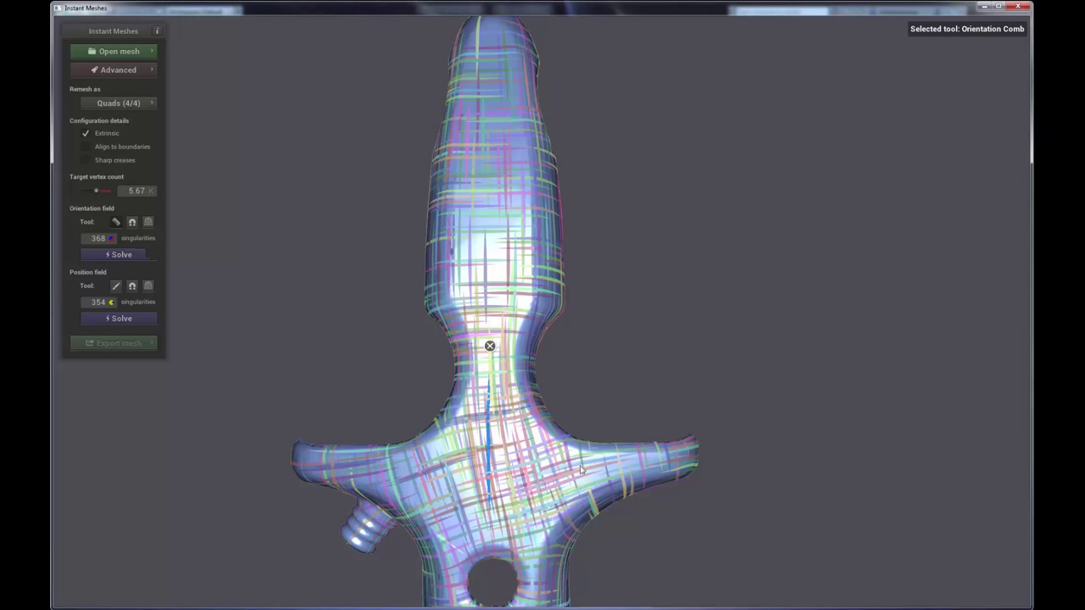
drag(644, 409, 661, 411)
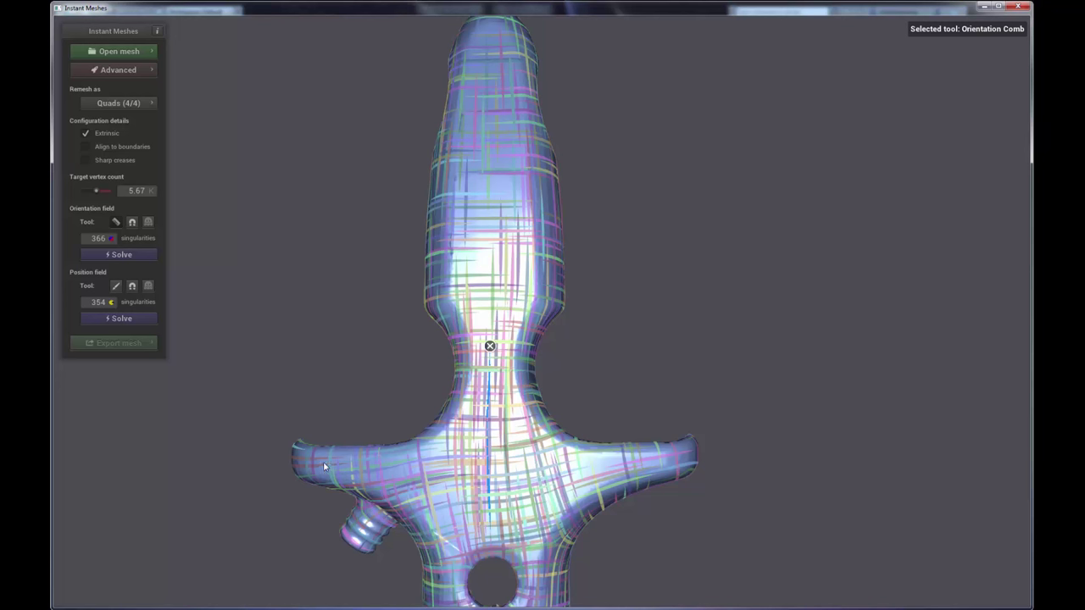
mouse_move(308, 461)
mouse_down()
mouse_move(480, 475)
mouse_move(658, 463)
mouse_move(661, 454)
mouse_up()
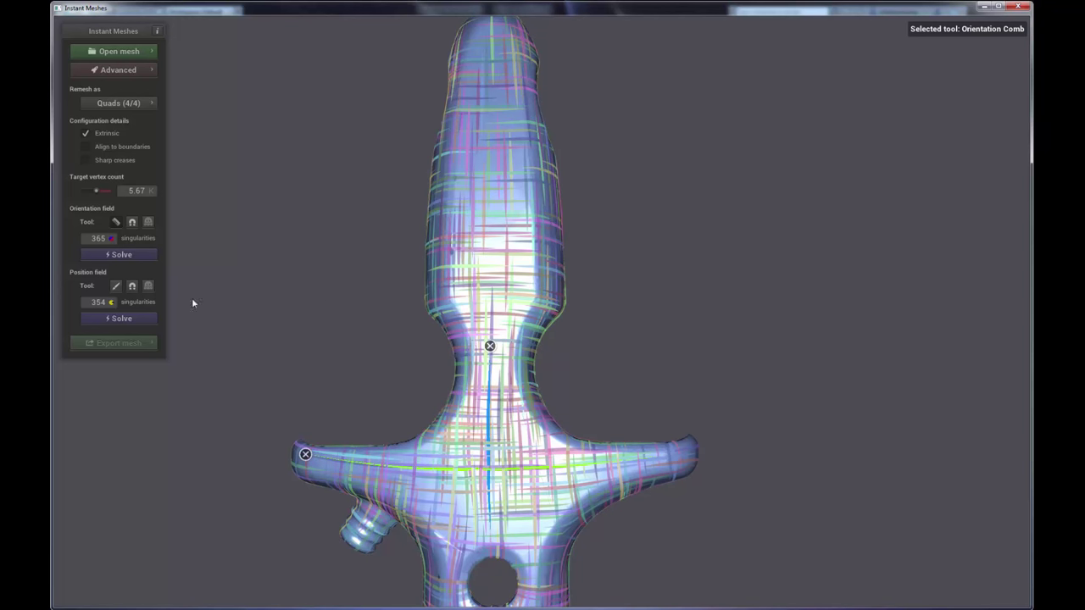
Step: Solve the position field into quads, then toggle the Edge Brush on and off
click(145, 318)
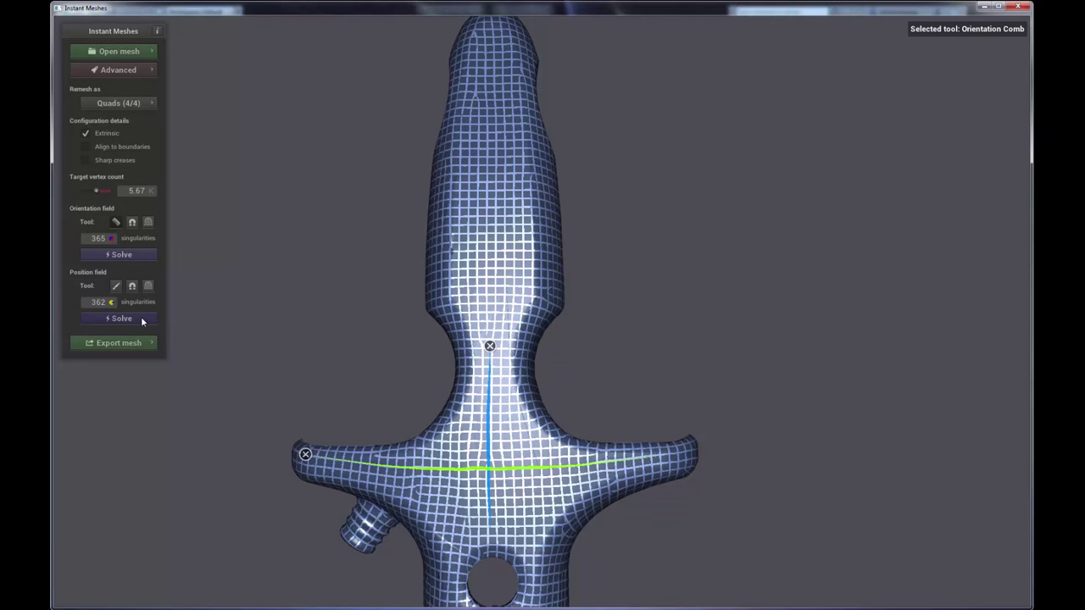
click(116, 286)
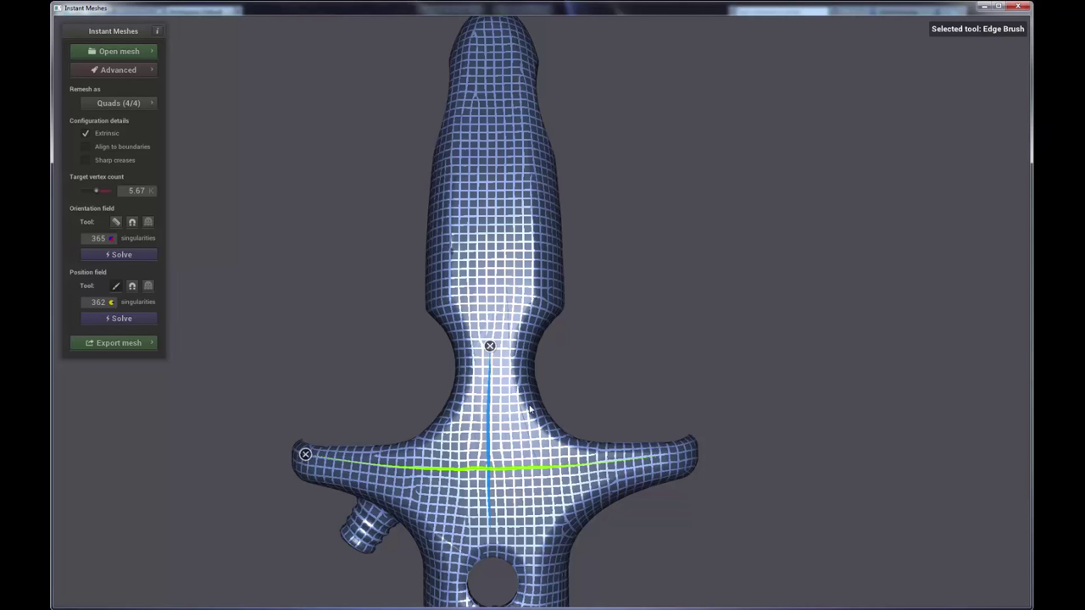
click(117, 288)
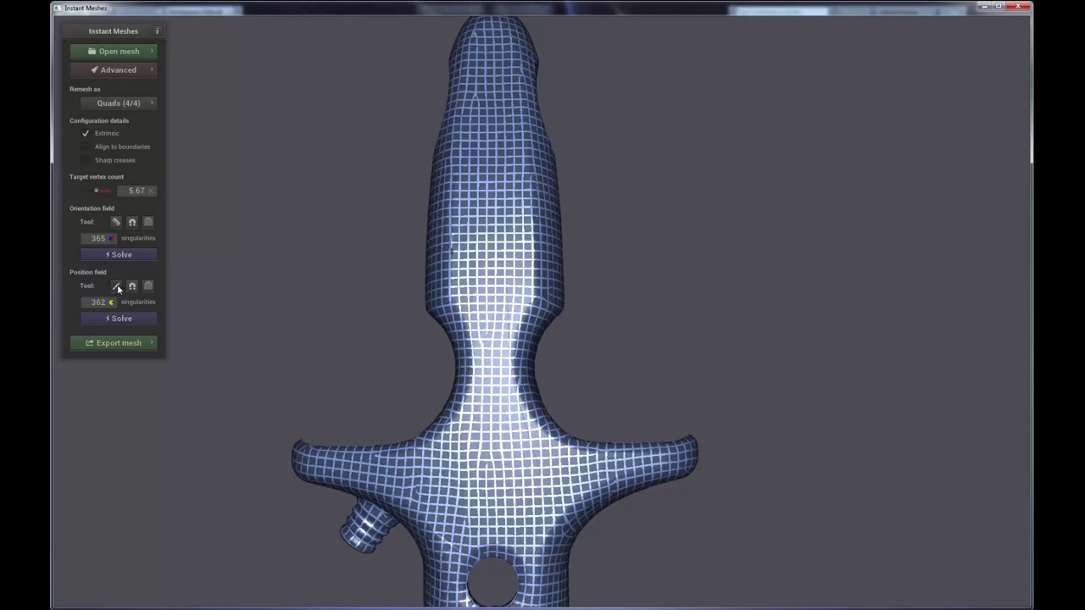
Step: Paint edge guide strokes down the handle's upper ridges with the Edge Brush
drag(691, 343, 657, 340)
scroll(657, 340, up, 3)
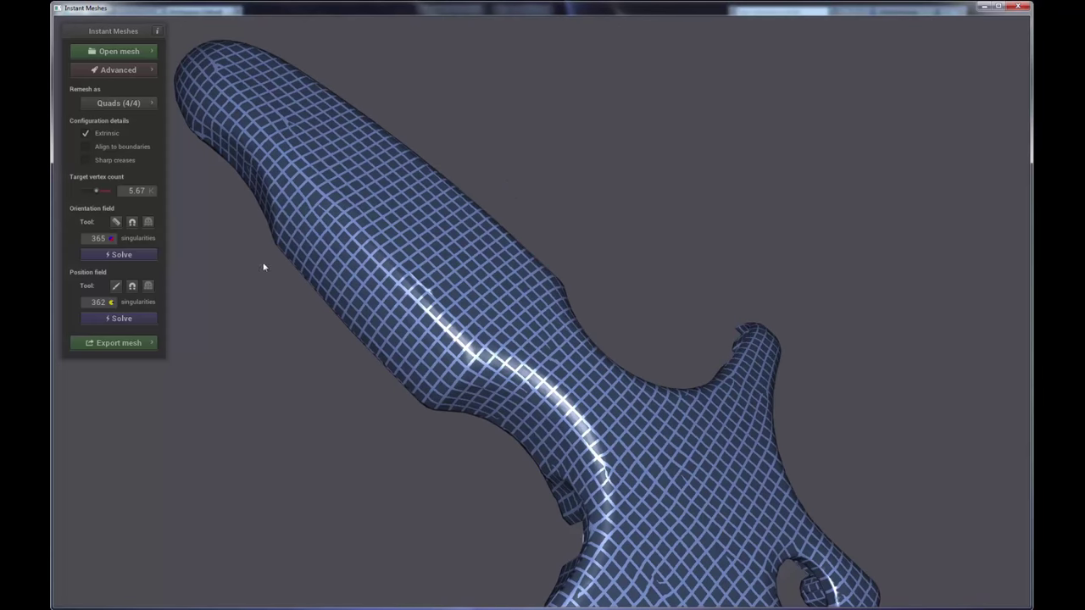
click(117, 285)
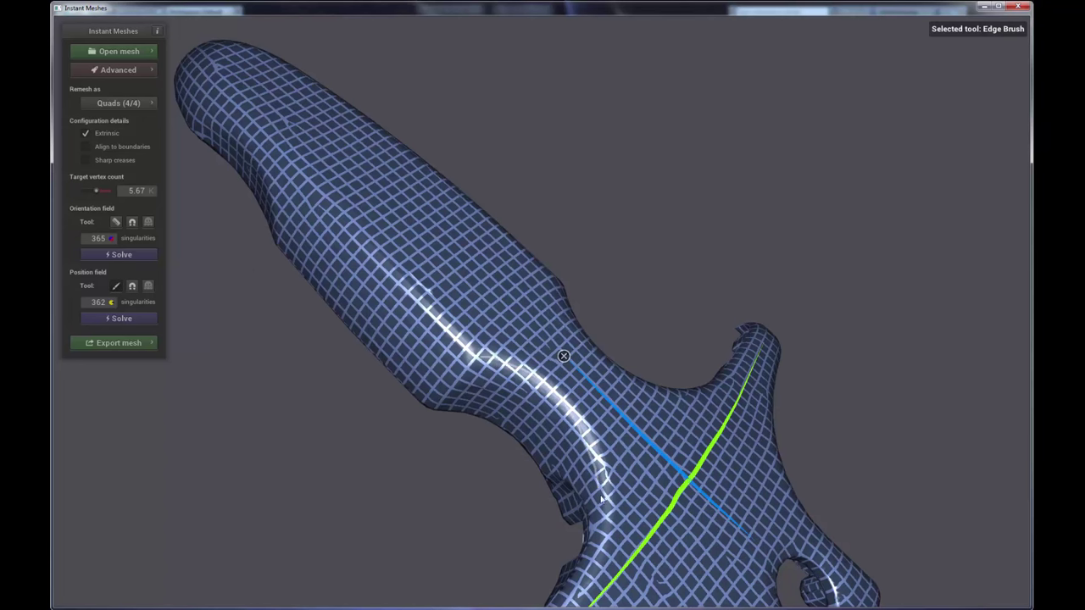
drag(602, 500, 588, 587)
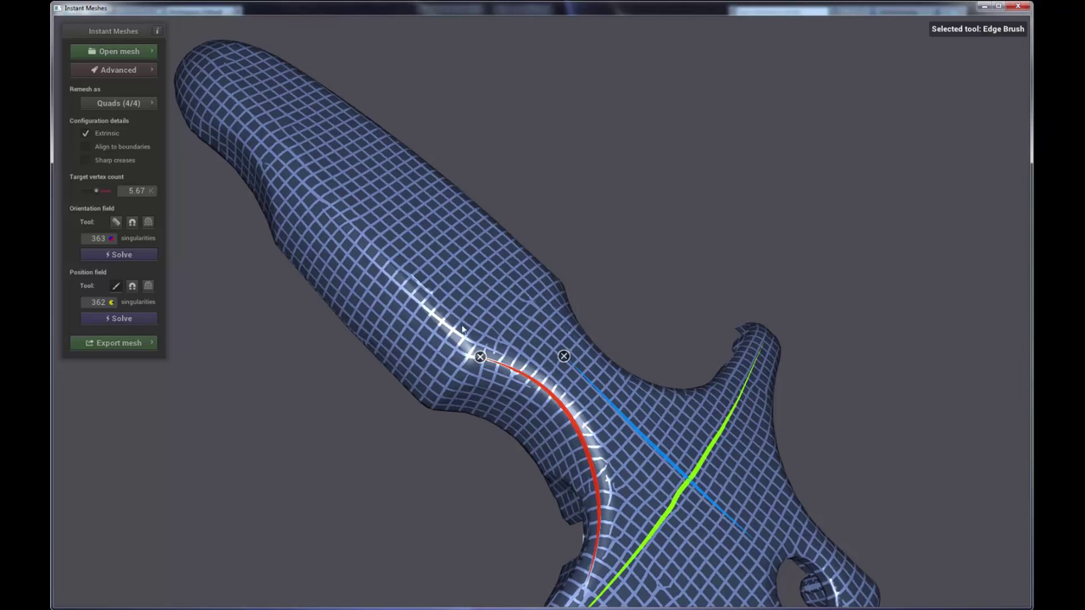
drag(462, 329, 286, 168)
click(116, 286)
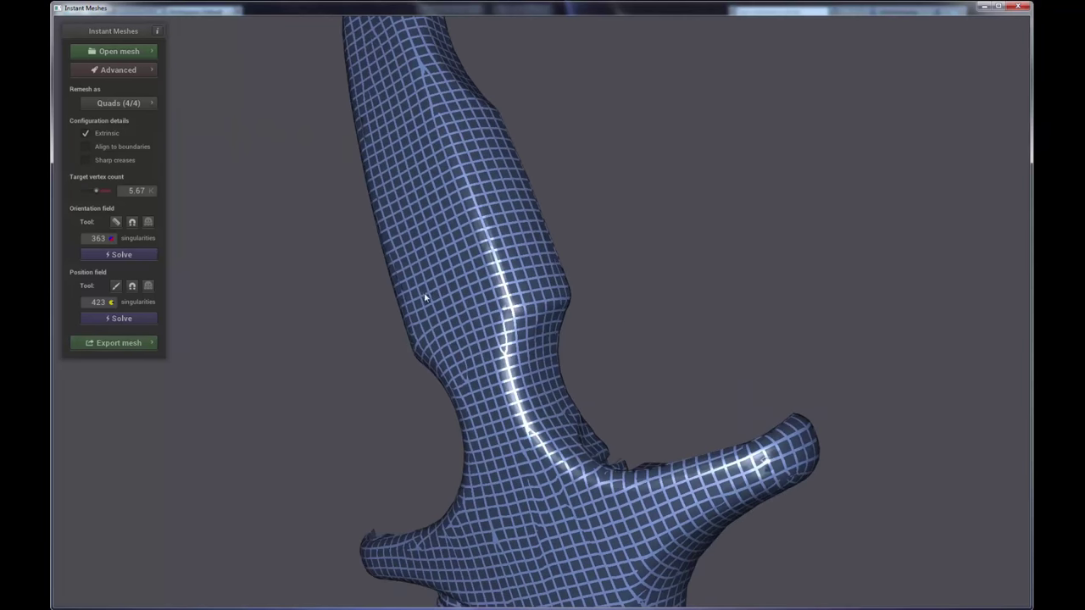
click(116, 285)
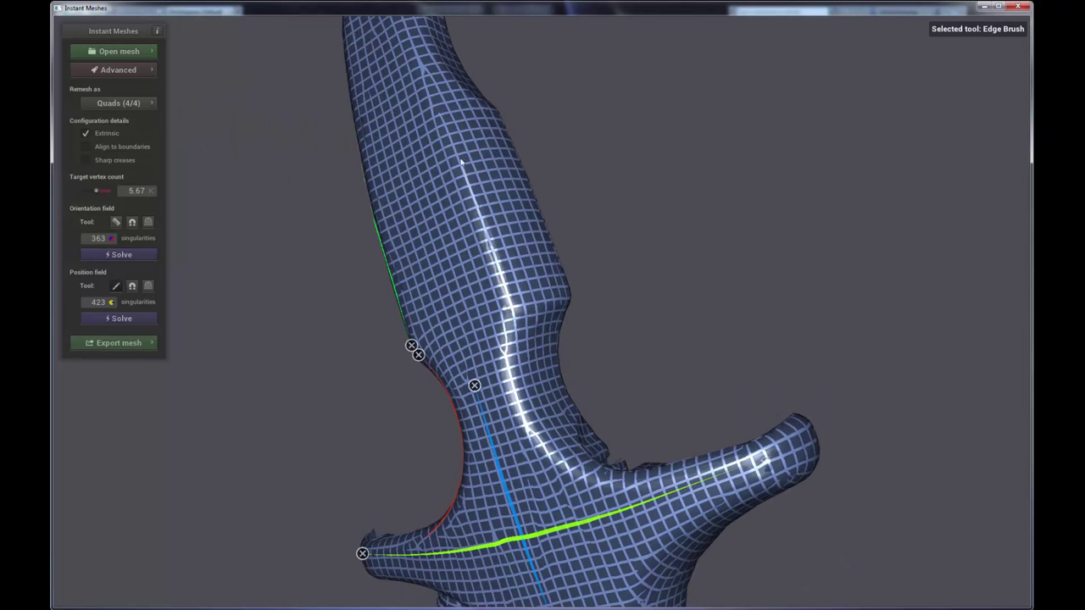
drag(441, 114, 507, 302)
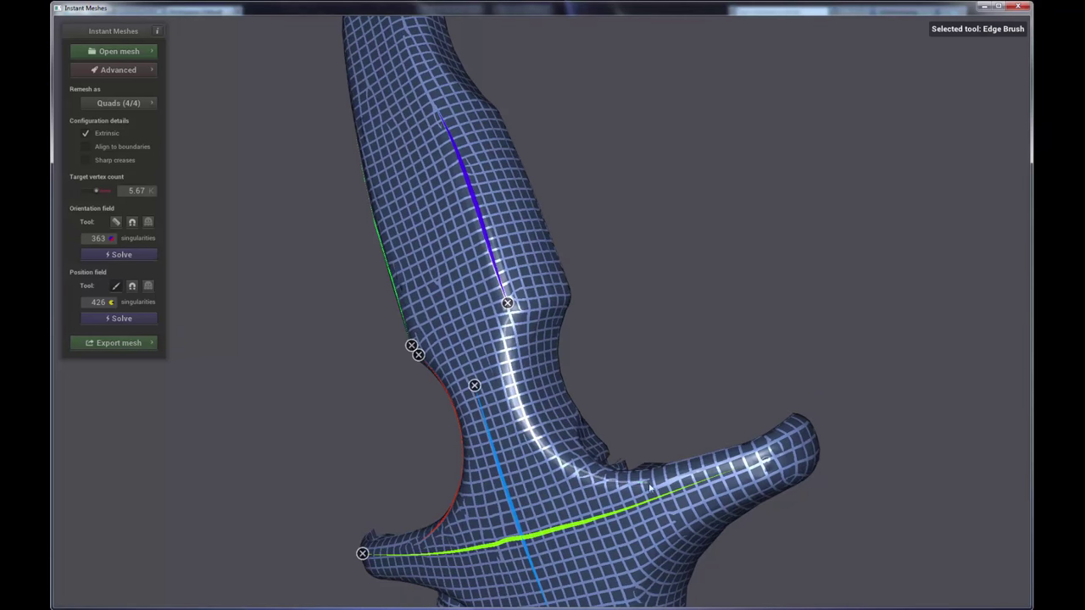
drag(650, 487, 749, 360)
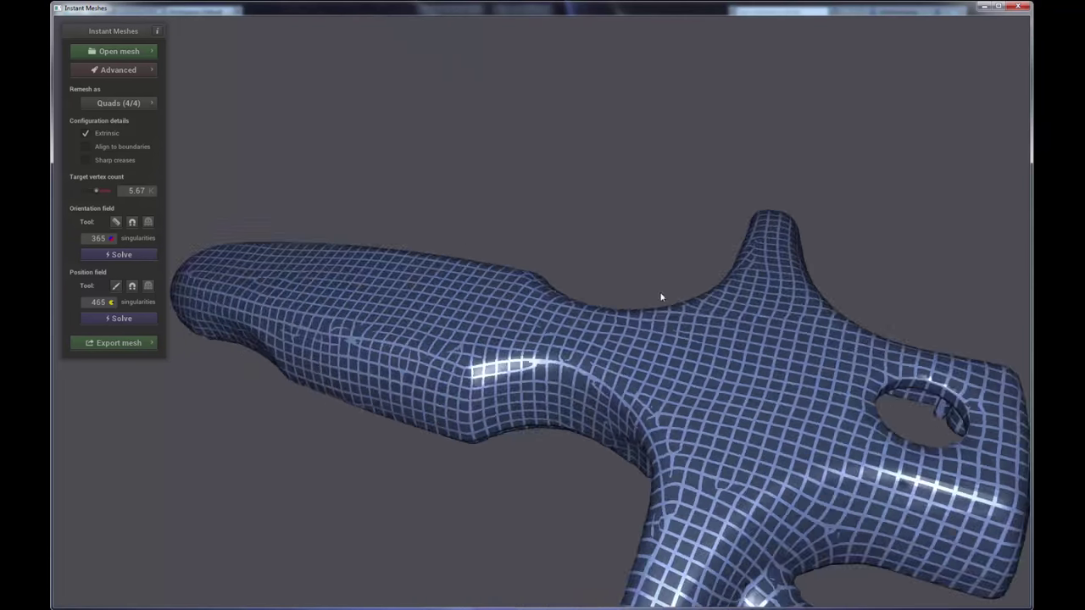
Step: Add edge guides along the lower and front ridges and around the threaded stub
mouse_move(662, 298)
mouse_down()
mouse_move(696, 375)
mouse_move(431, 310)
mouse_up()
click(118, 287)
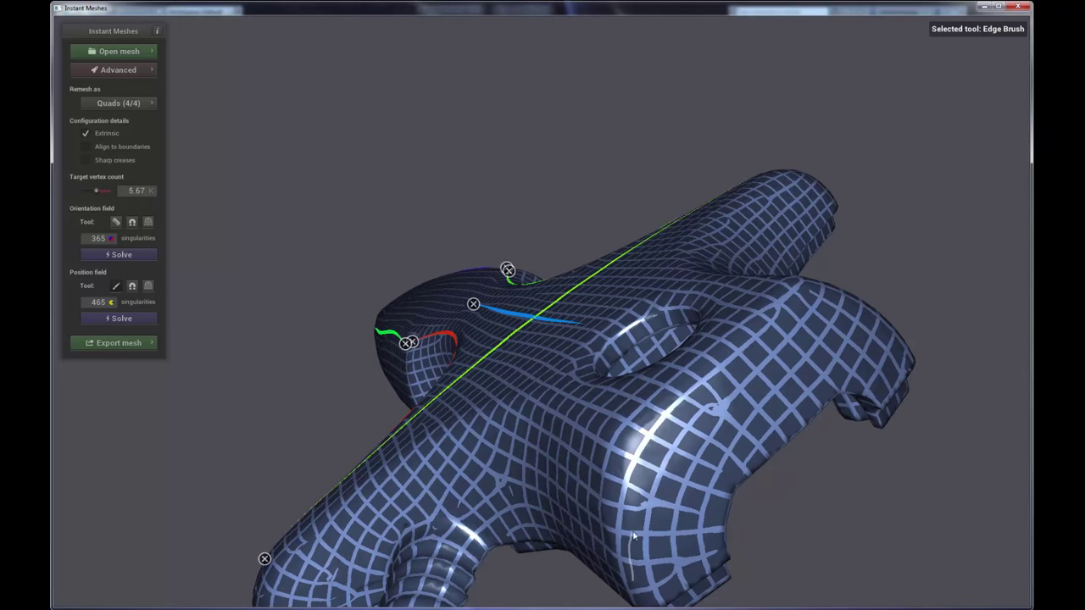
drag(634, 536, 648, 428)
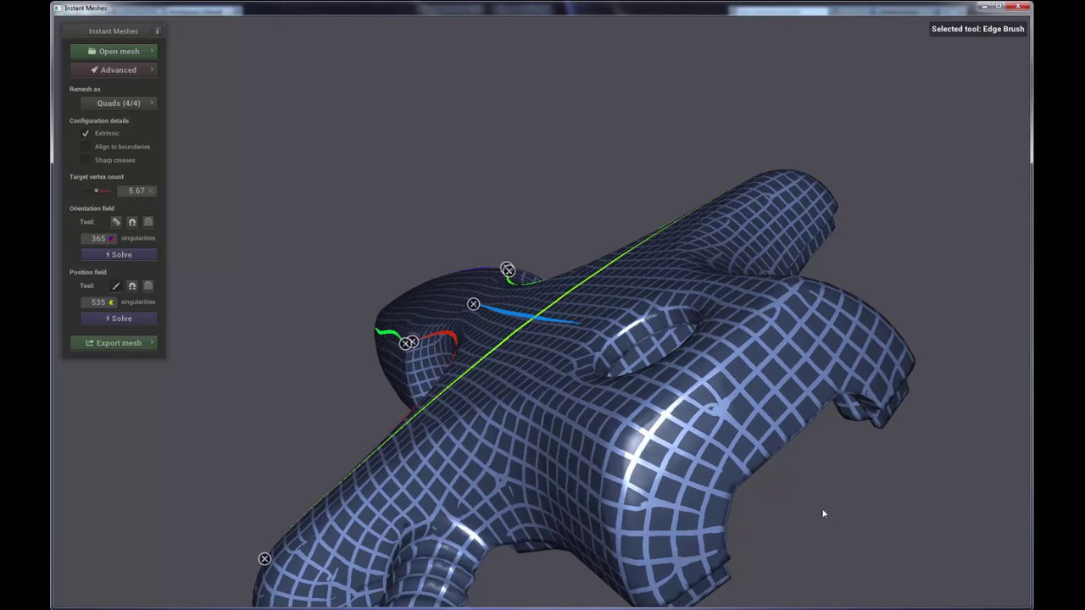
mouse_move(823, 513)
mouse_down()
mouse_move(654, 312)
mouse_move(605, 297)
mouse_move(554, 245)
mouse_move(494, 276)
mouse_up()
mouse_move(477, 406)
mouse_down()
mouse_move(493, 292)
mouse_move(661, 182)
mouse_up()
drag(500, 348, 619, 359)
drag(430, 384, 356, 323)
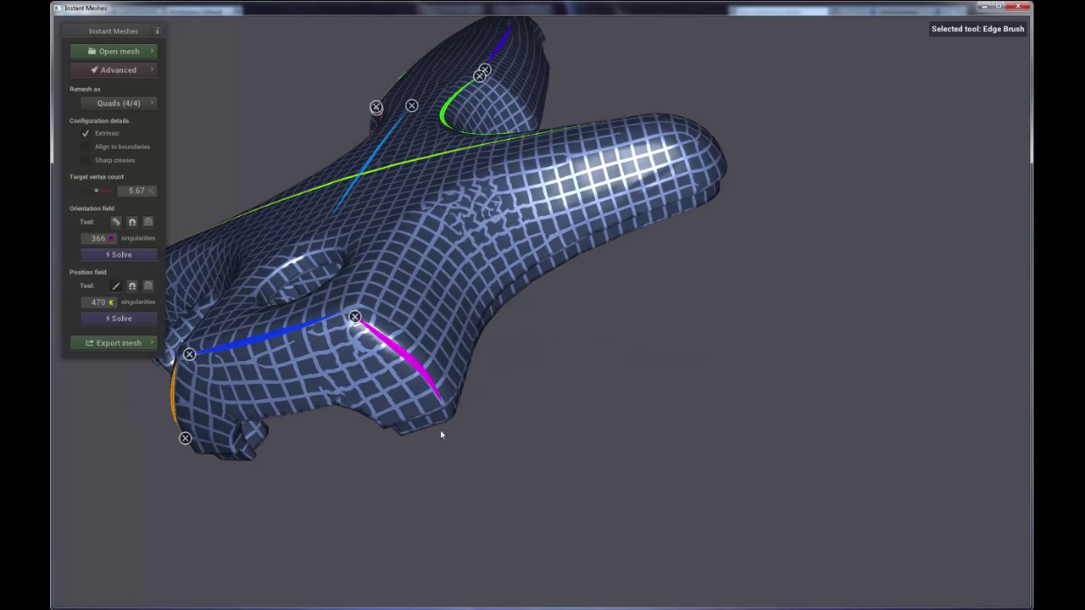
mouse_move(441, 429)
mouse_down()
mouse_move(439, 377)
mouse_move(553, 389)
mouse_move(273, 251)
mouse_up()
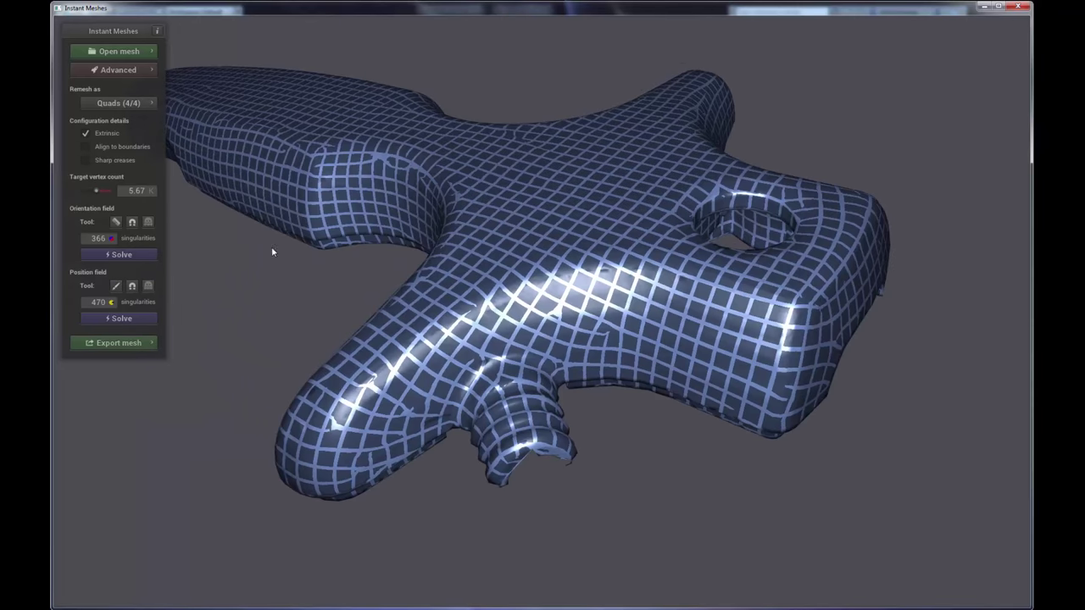
click(116, 286)
mouse_move(555, 382)
mouse_down()
mouse_move(518, 368)
mouse_move(493, 372)
mouse_move(459, 418)
mouse_up()
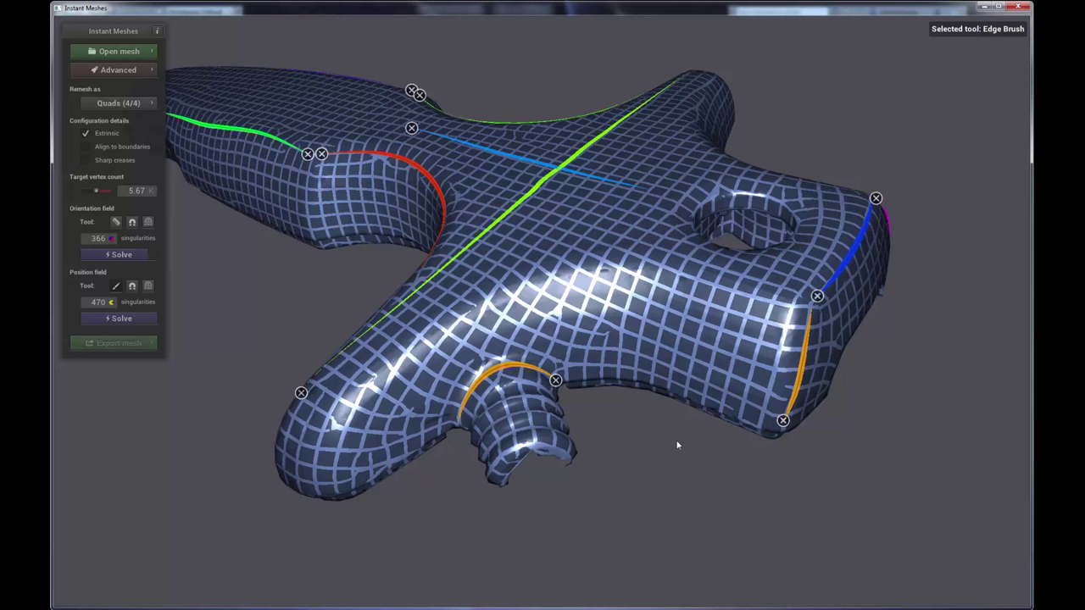
Step: Extract the quad mesh, hide the guide strokes, and inspect the result from several angles
click(124, 344)
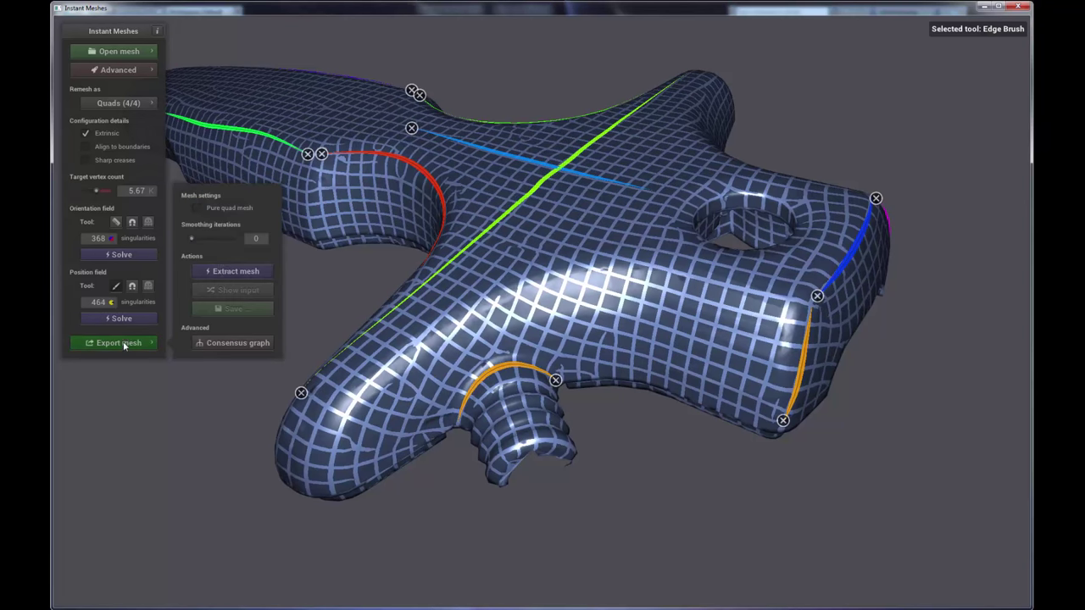
click(265, 272)
scroll(669, 381, down, 2)
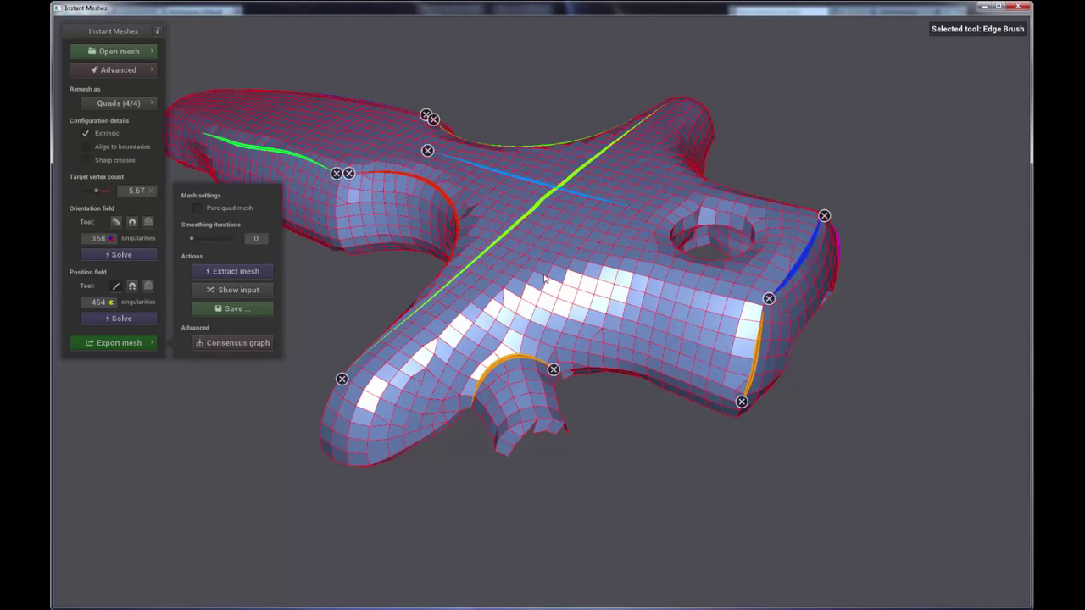
key(Escape)
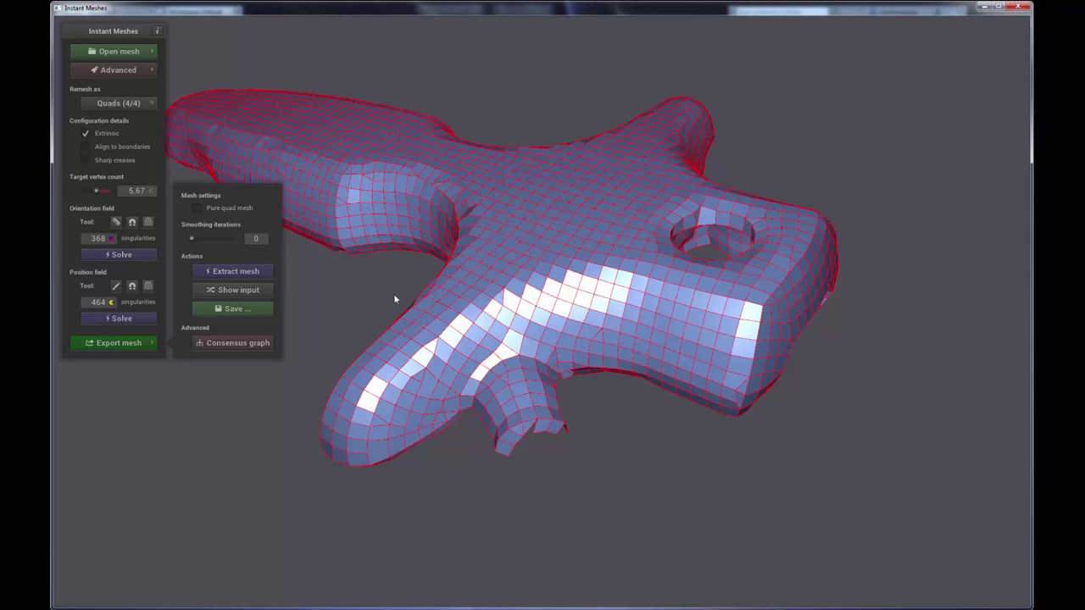
drag(368, 291, 634, 351)
scroll(663, 310, up, 5)
drag(566, 290, 890, 212)
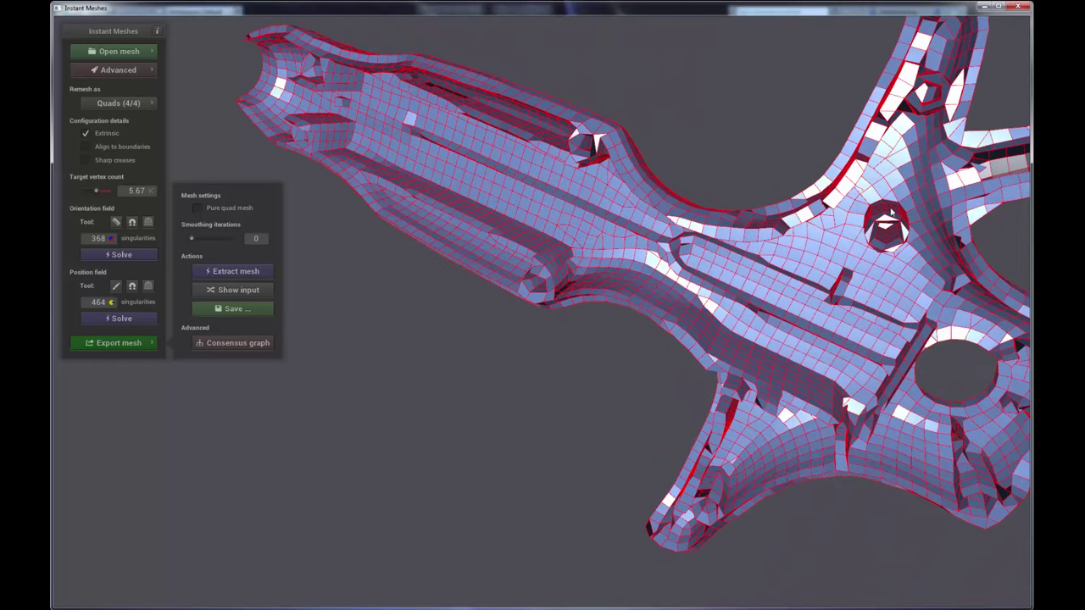
drag(689, 391, 812, 293)
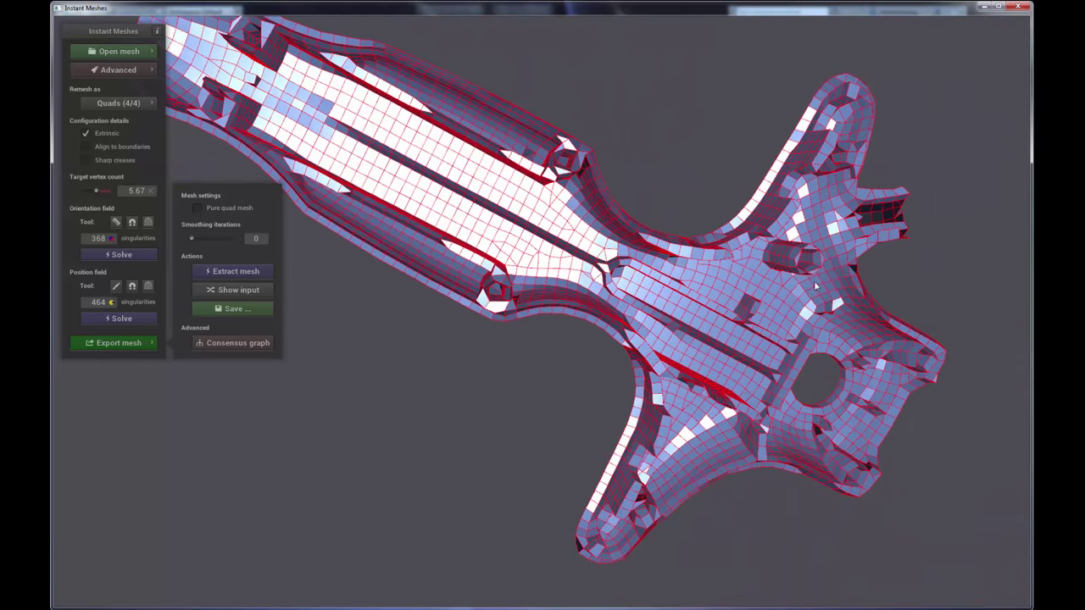
scroll(815, 286, up, 2)
scroll(489, 235, down, 3)
drag(491, 237, 528, 351)
scroll(547, 298, up, 4)
scroll(529, 351, down, 3)
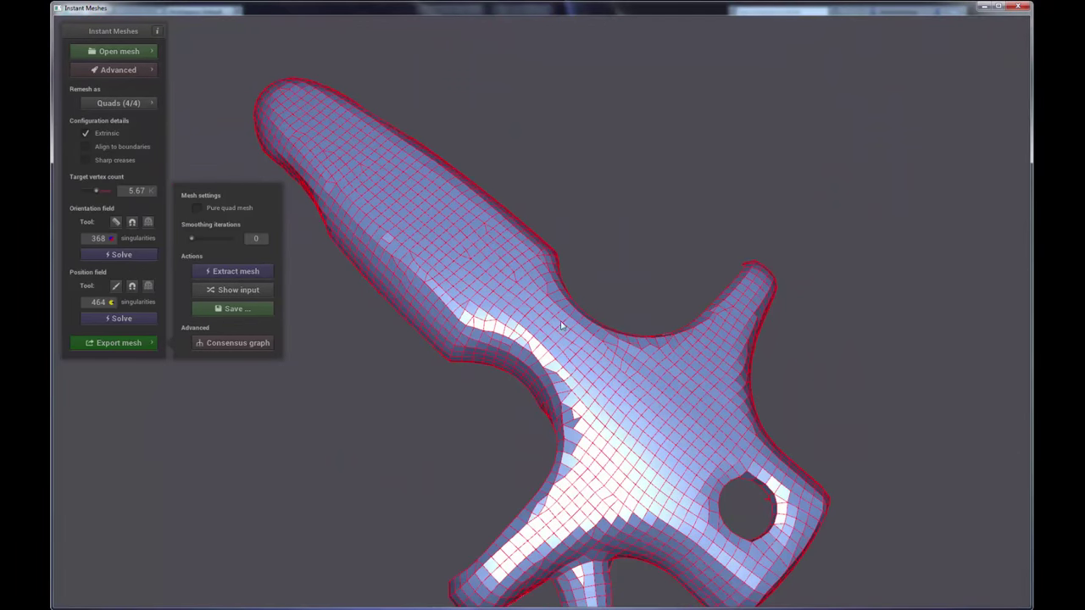
Step: Save the extracted mesh as handle-retopo.obj
click(247, 310)
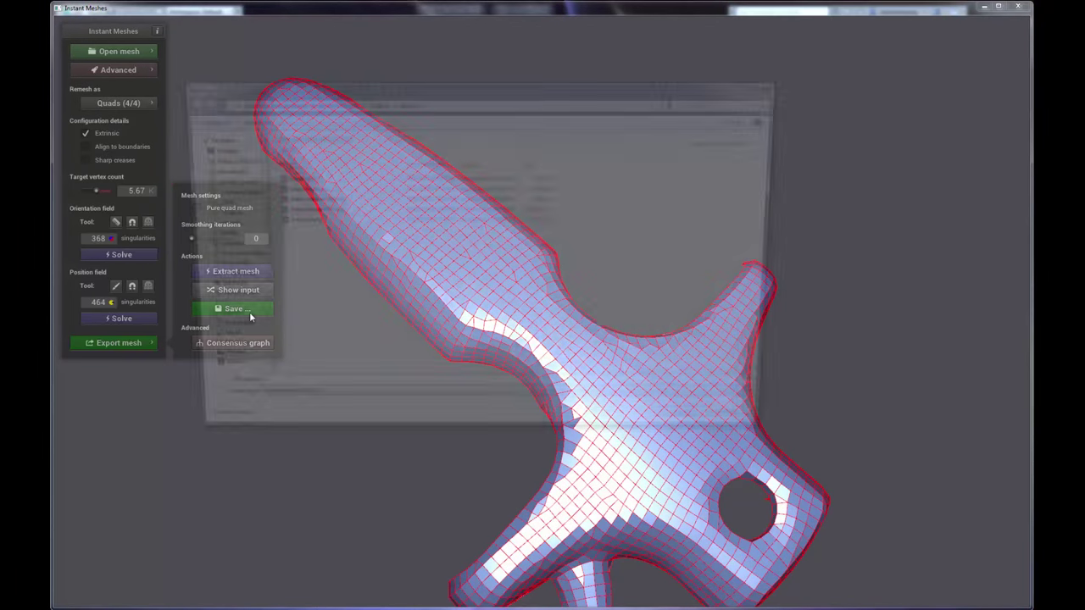
text(handle)
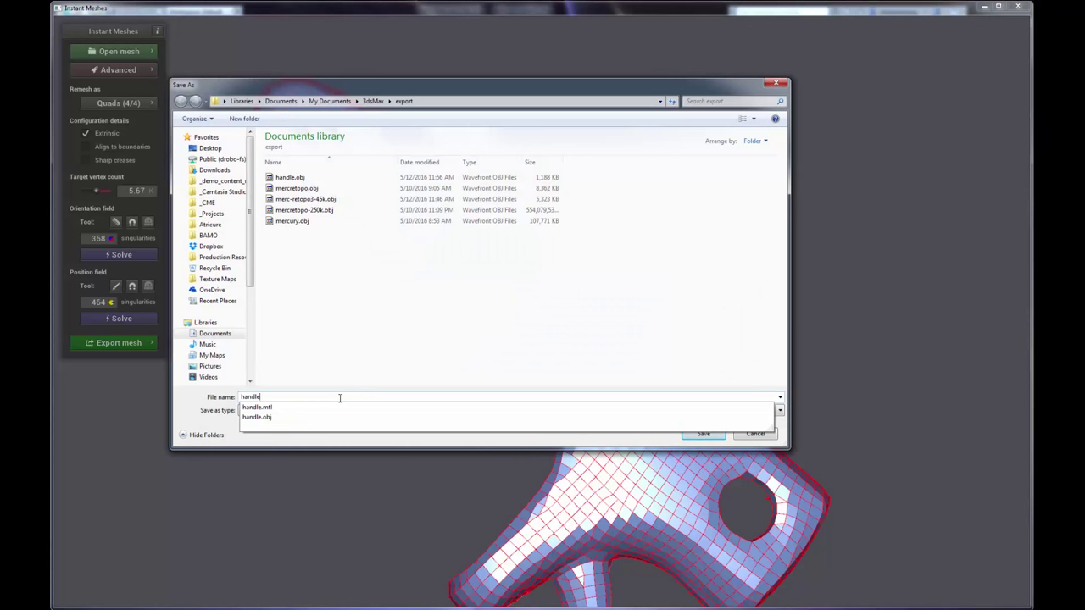
text(-retopo)
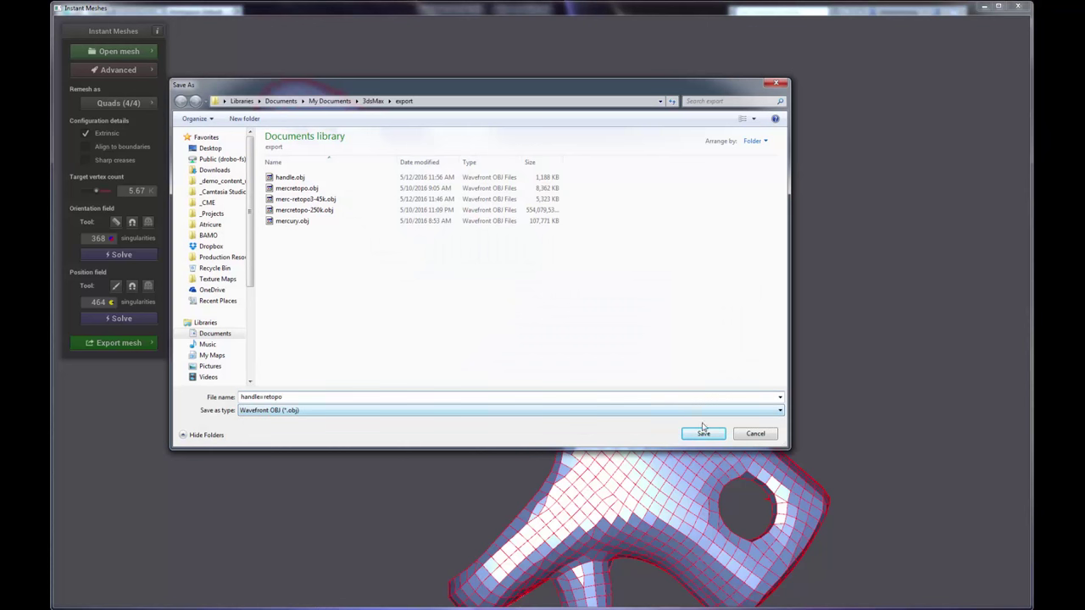
click(703, 431)
click(555, 340)
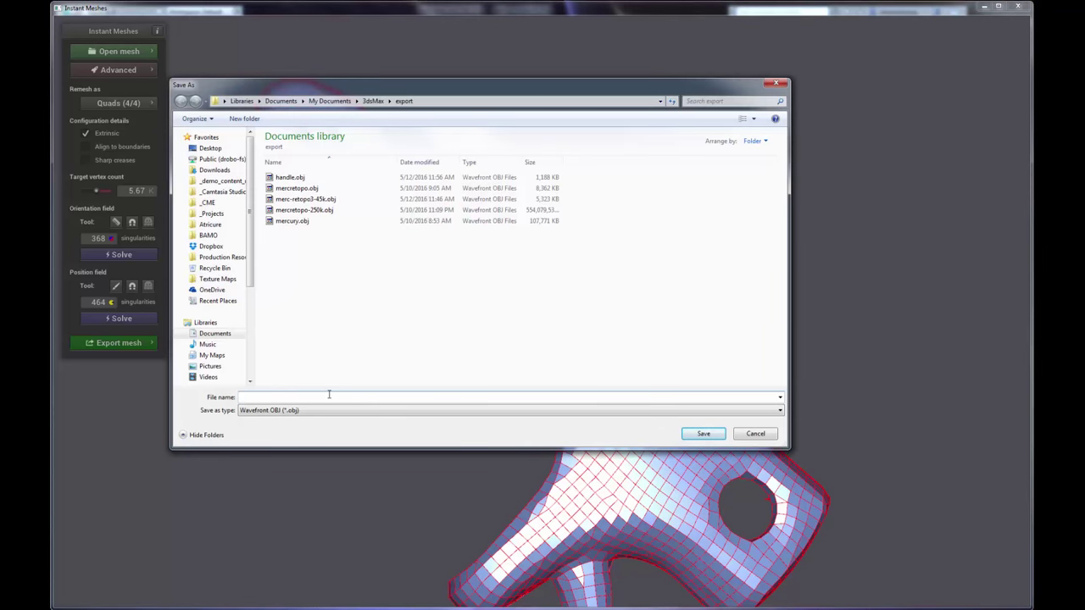
Step: Import handle-retopo.obj into 3ds Max and orbit to compare it with the original scan
text(ha)
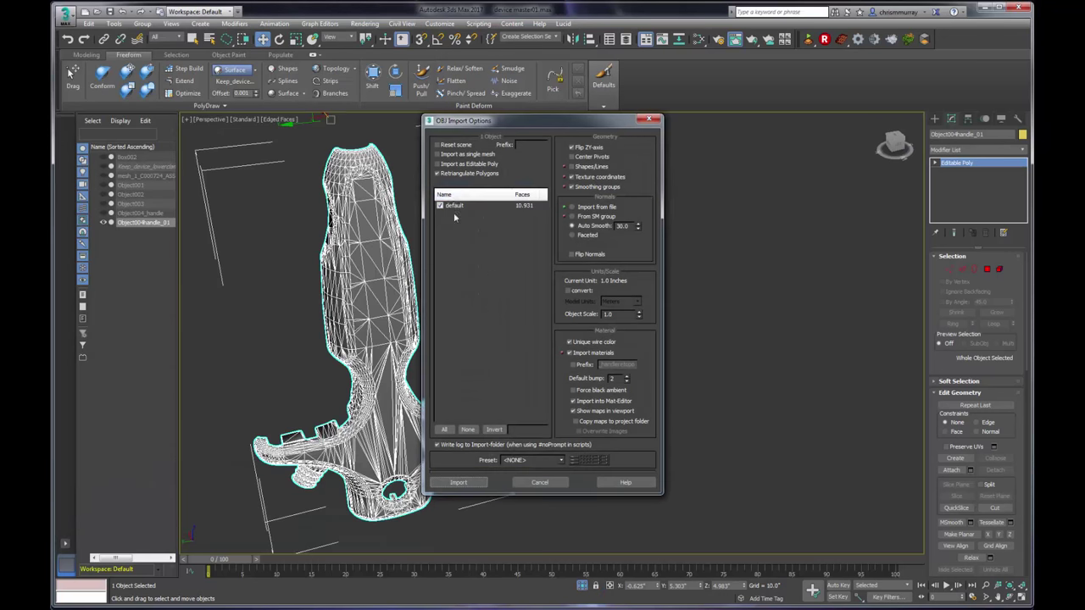
click(475, 481)
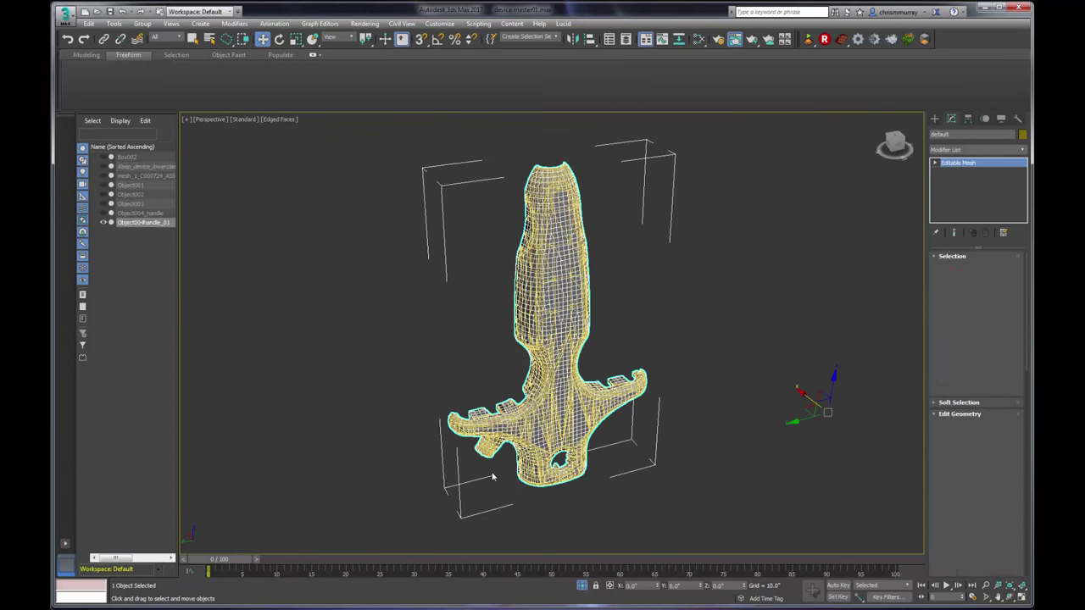
alt+middle_drag(920, 393, 679, 407)
scroll(628, 414, up, 5)
alt+middle_drag(608, 430, 674, 331)
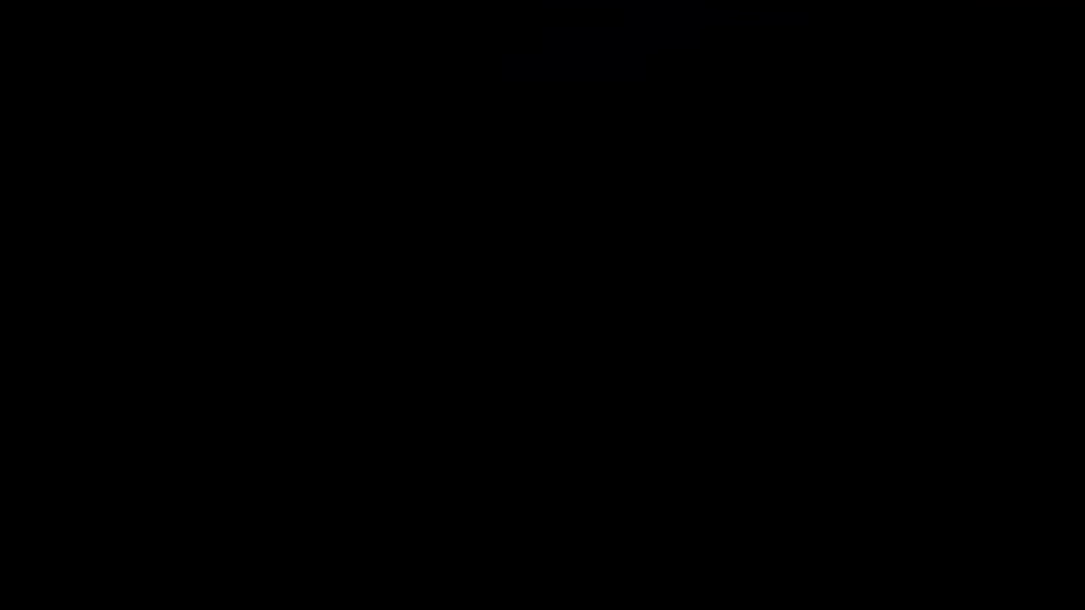